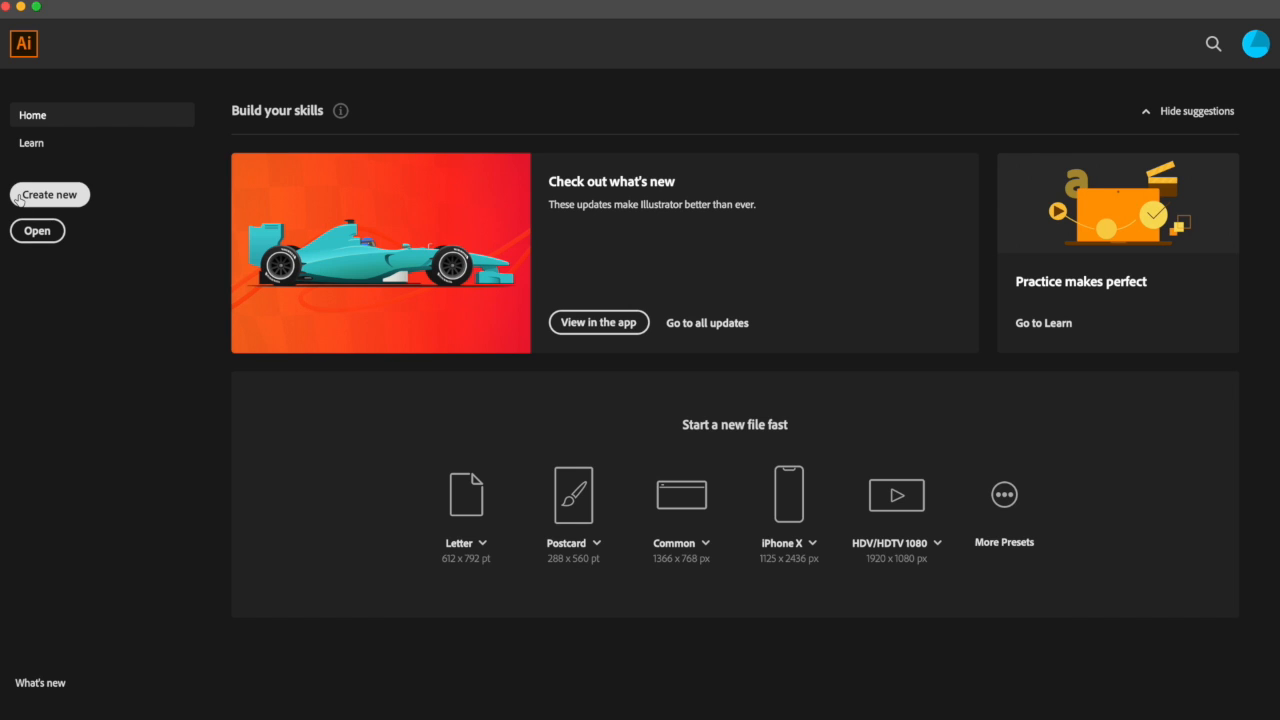
Step: Start a new document, browse the Web and Print preset categories, and expand the advanced options under the Web category
click(19, 199)
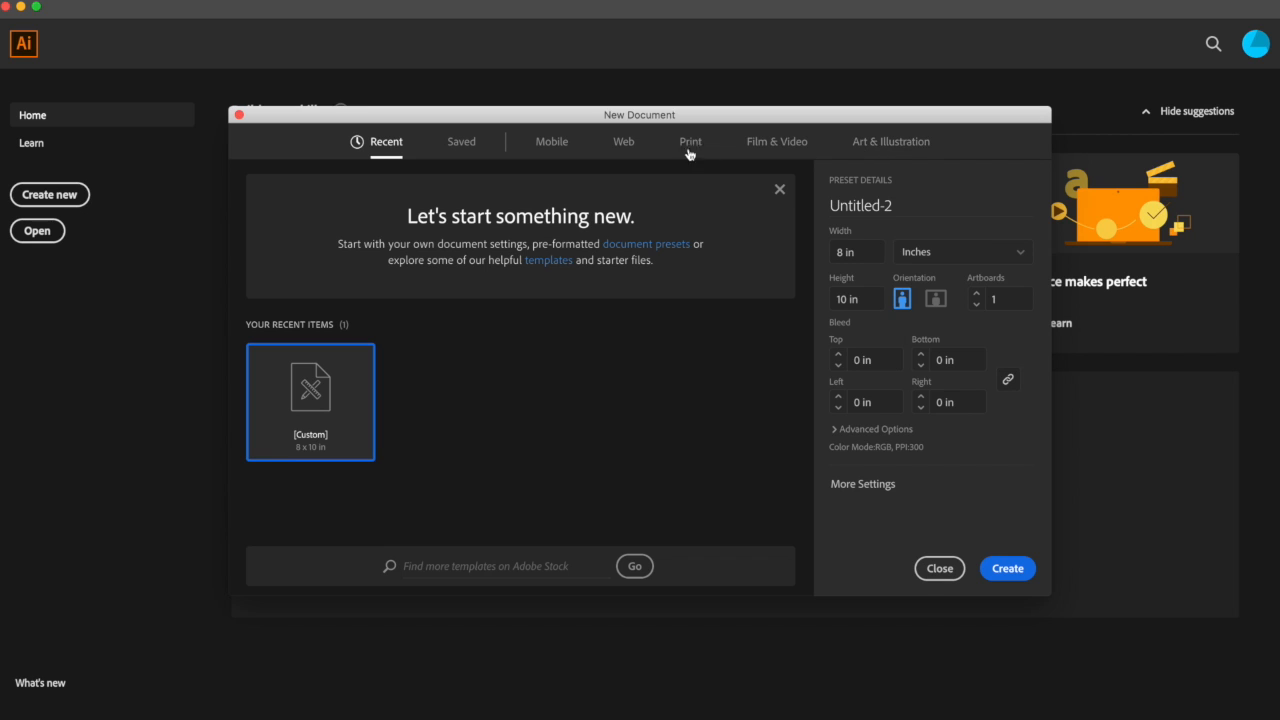
click(625, 150)
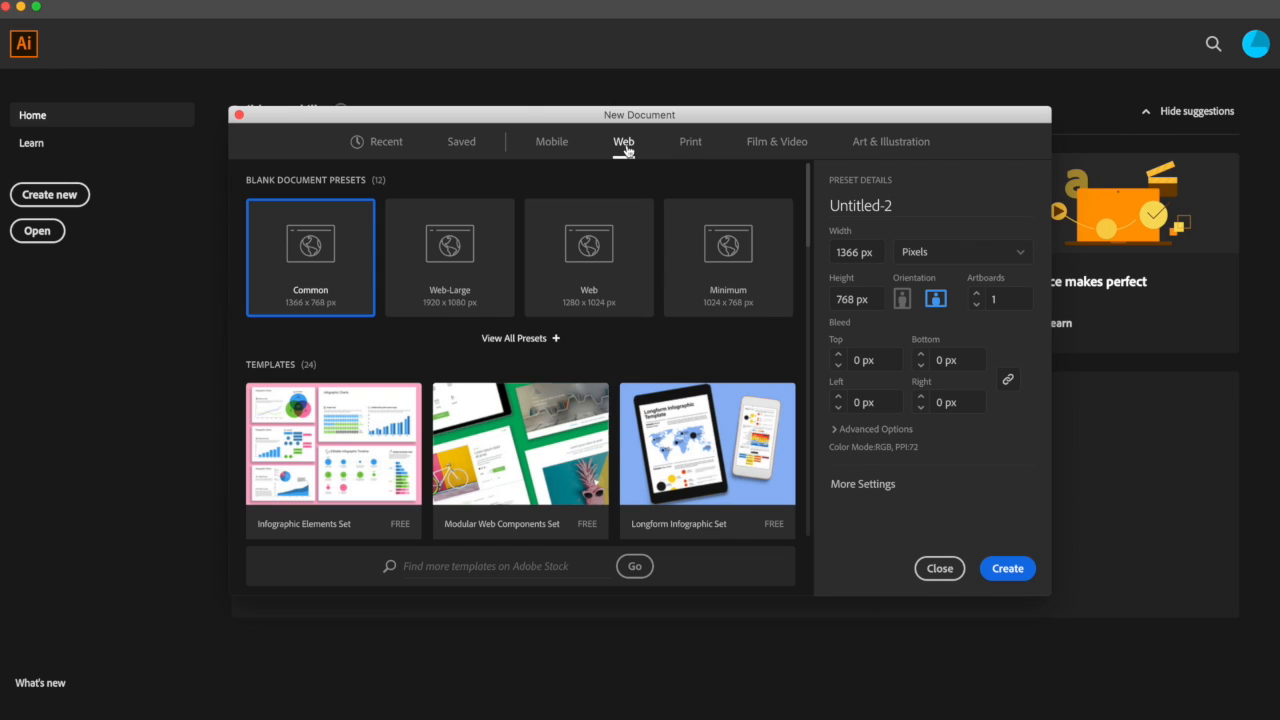
click(868, 430)
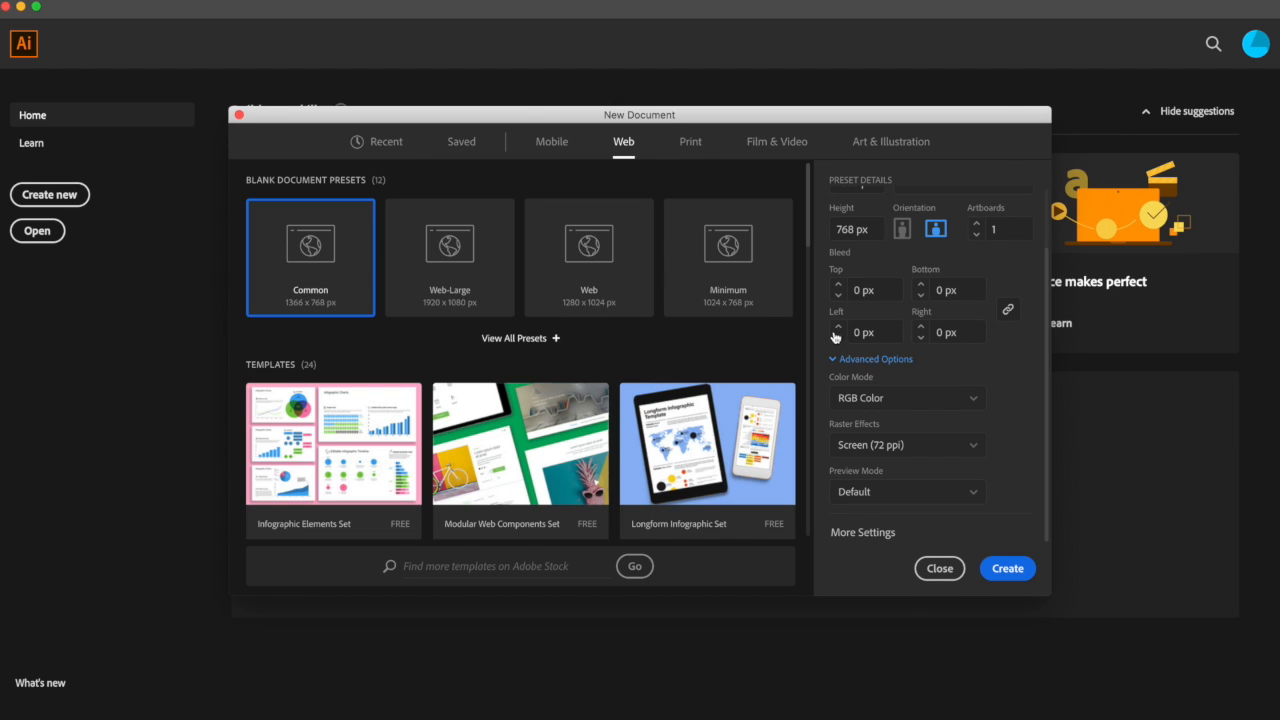
click(690, 148)
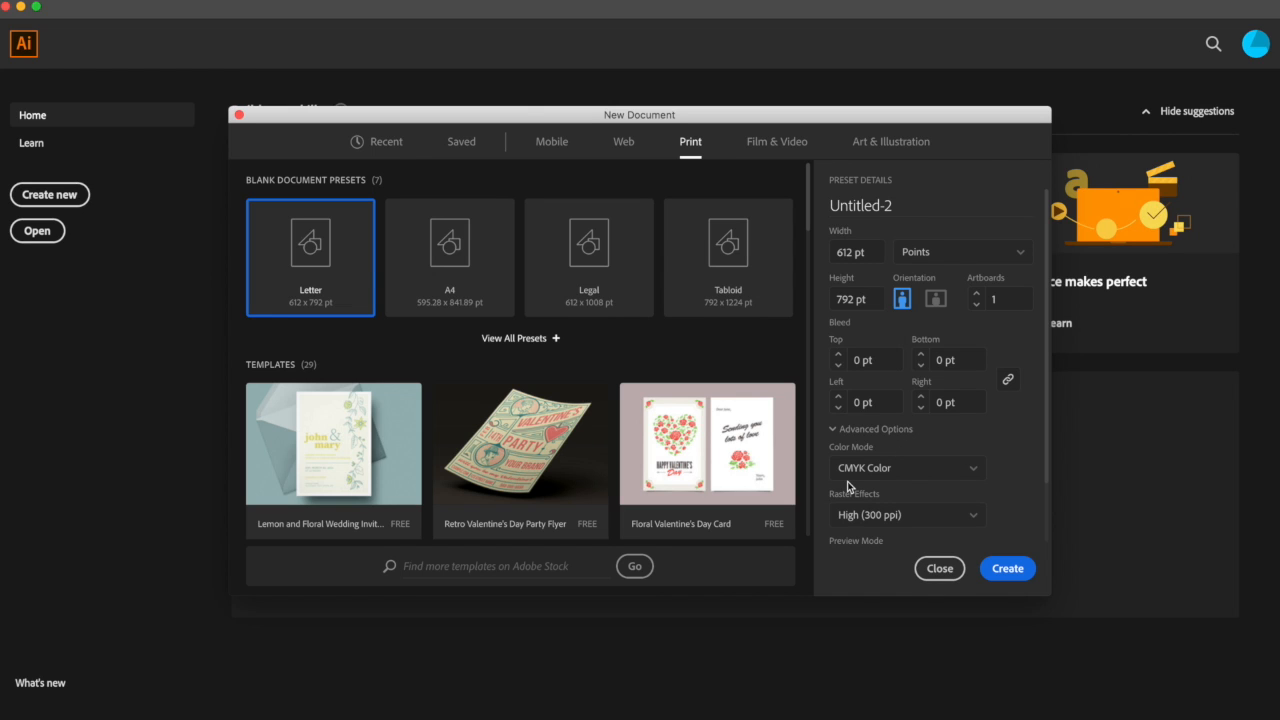
click(624, 145)
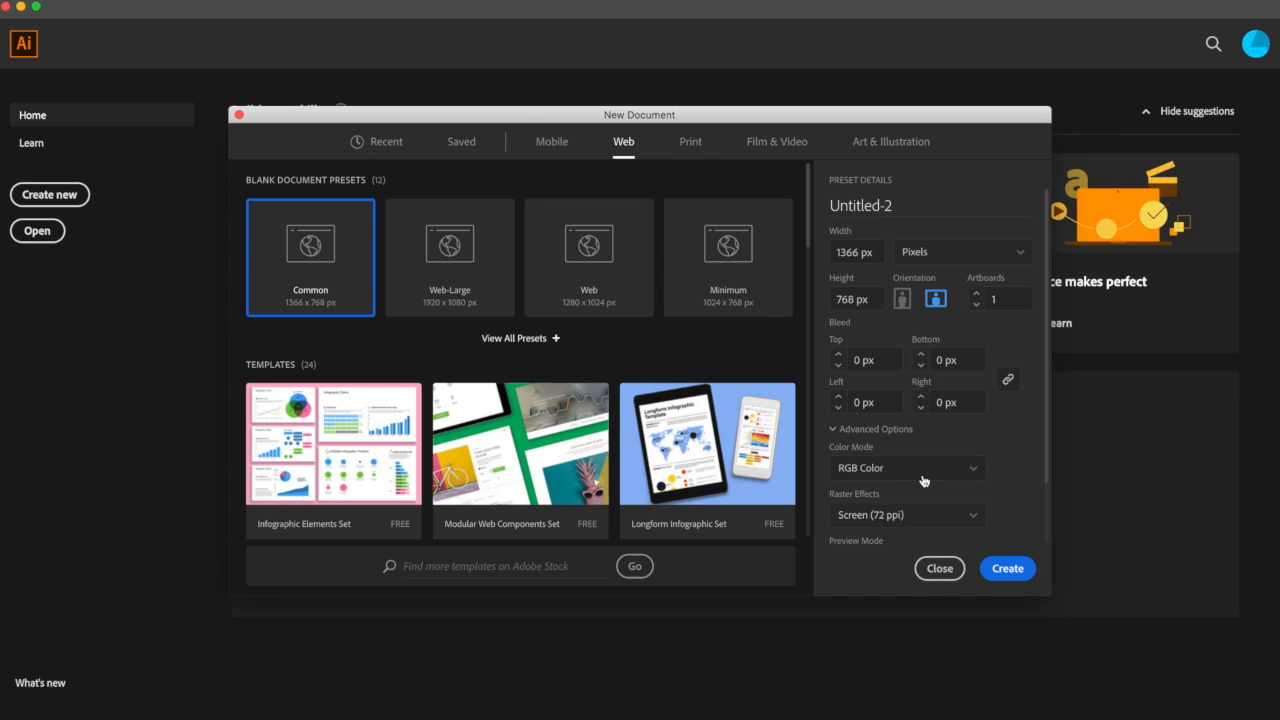
Step: Set the document's raster effects to High (300 ppi)
click(975, 522)
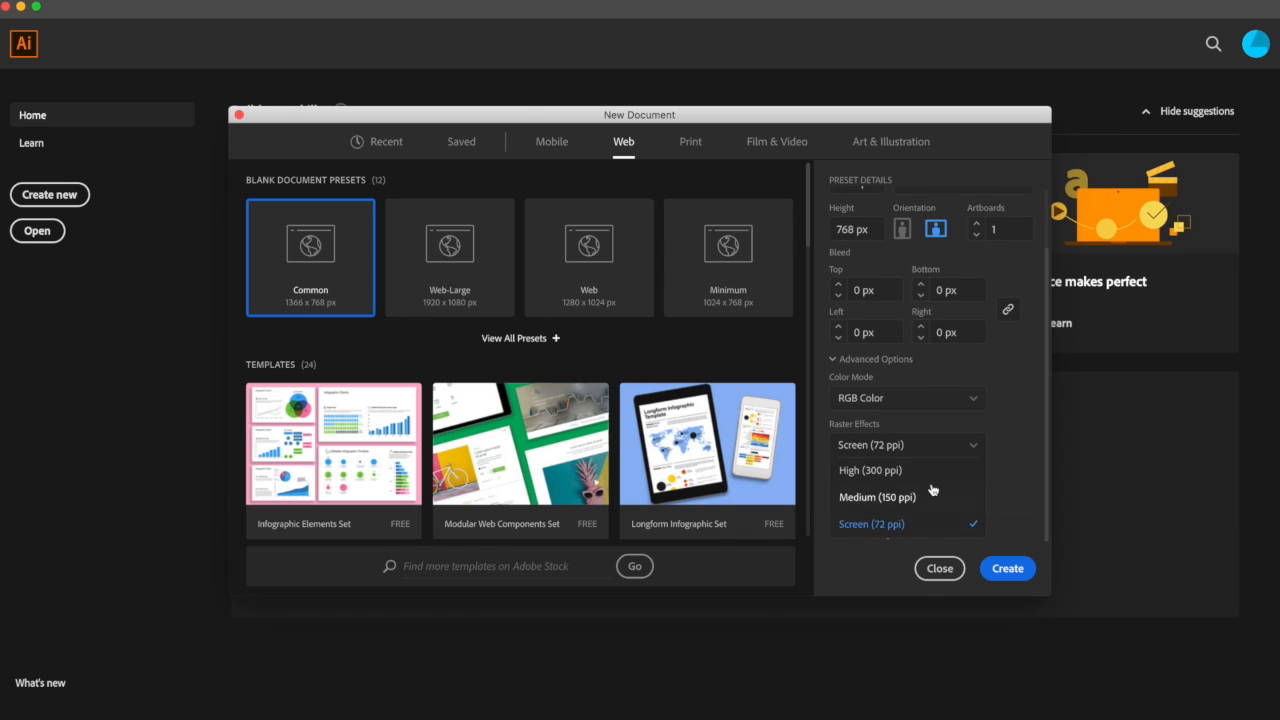
click(870, 472)
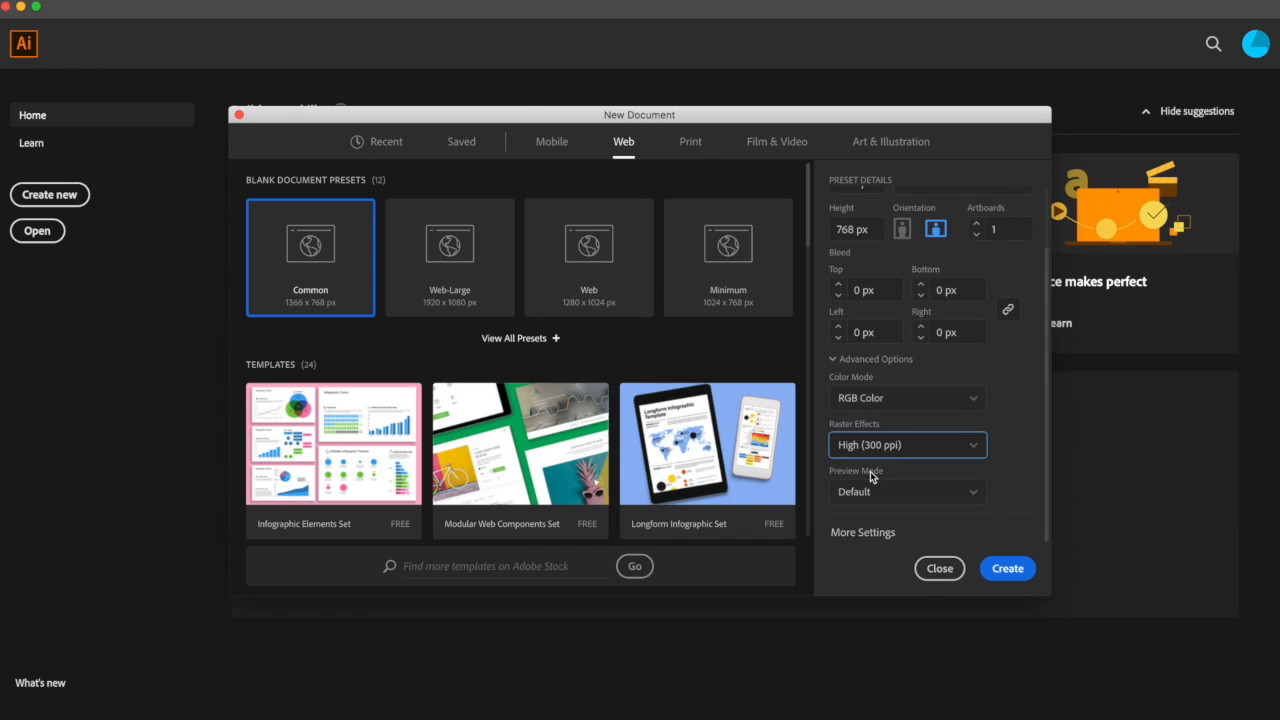
click(1008, 422)
scroll(995, 423, up, 1)
scroll(995, 423, down, 1)
scroll(1015, 410, up, 3)
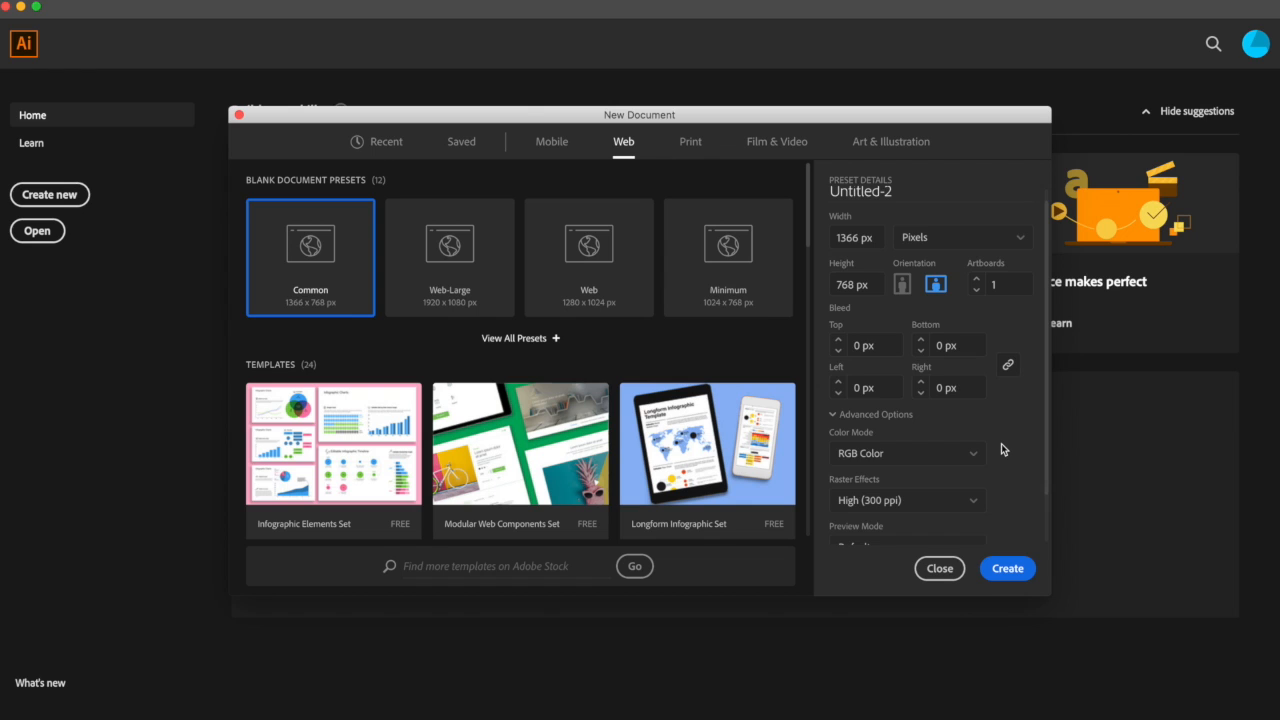
scroll(1001, 443, down, 3)
scroll(1001, 443, up, 2)
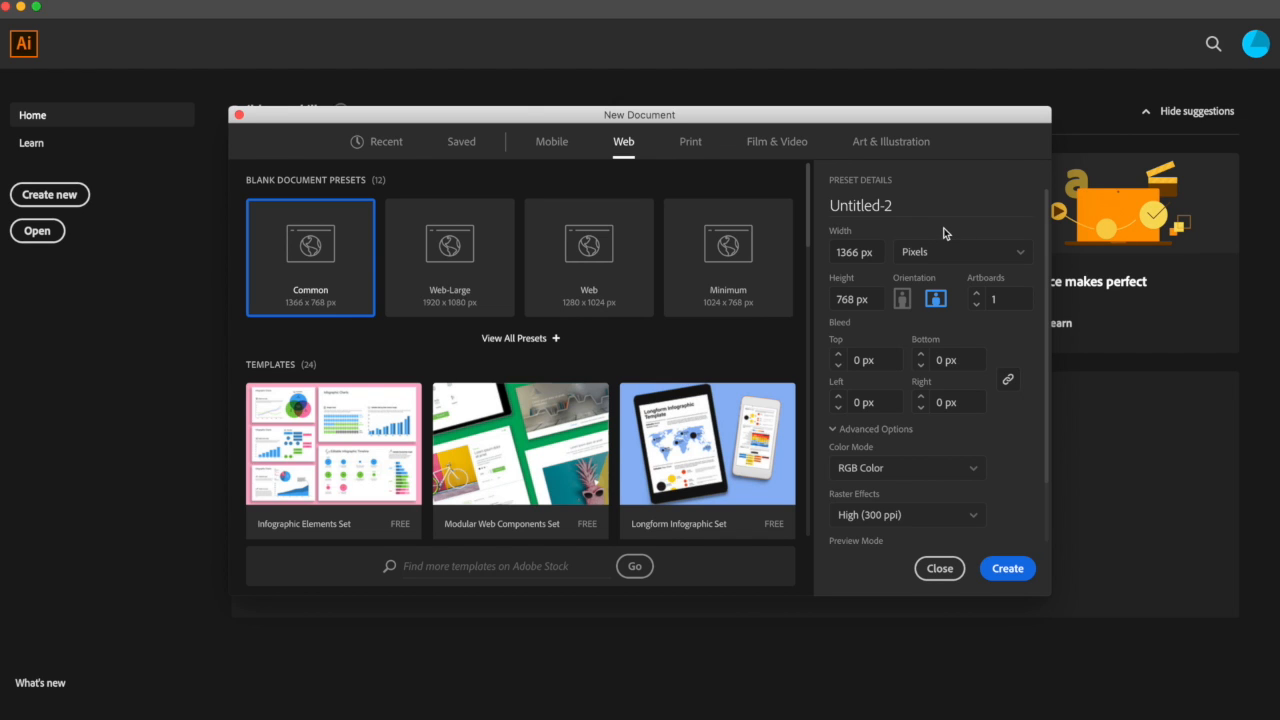
Step: Change the document units from Pixels to Inches
click(1021, 255)
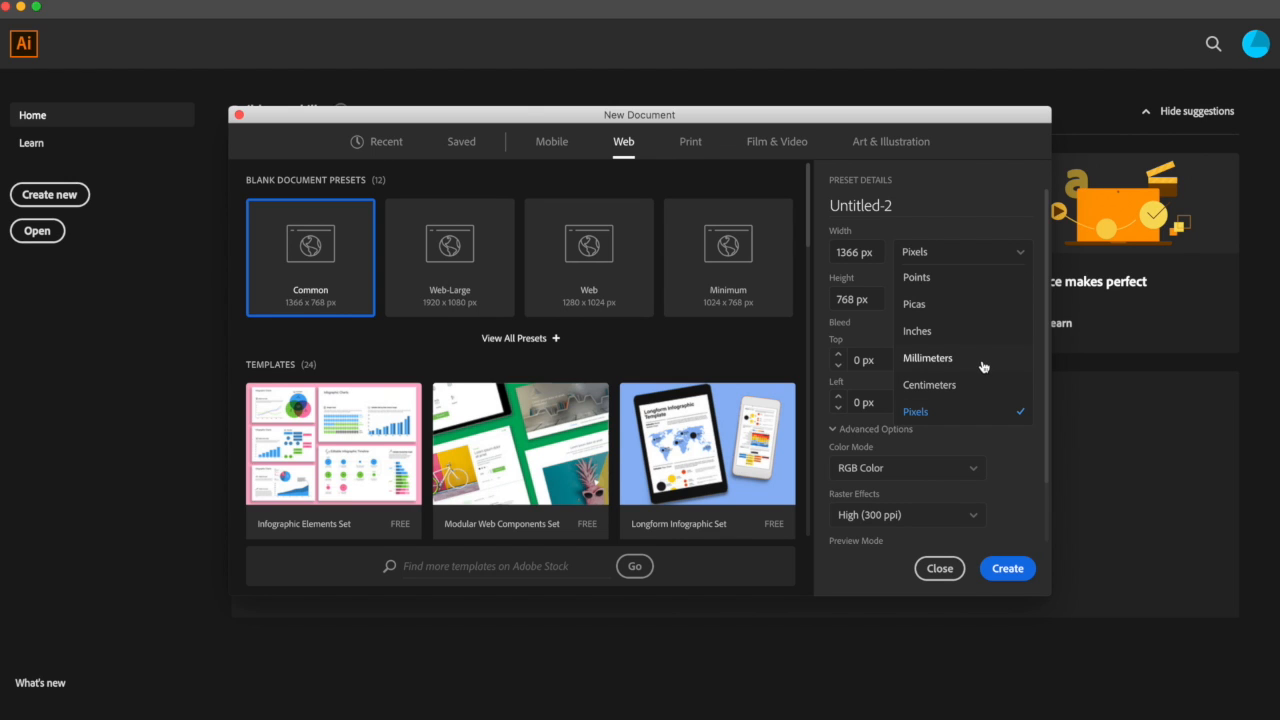
scroll(984, 367, down, 1)
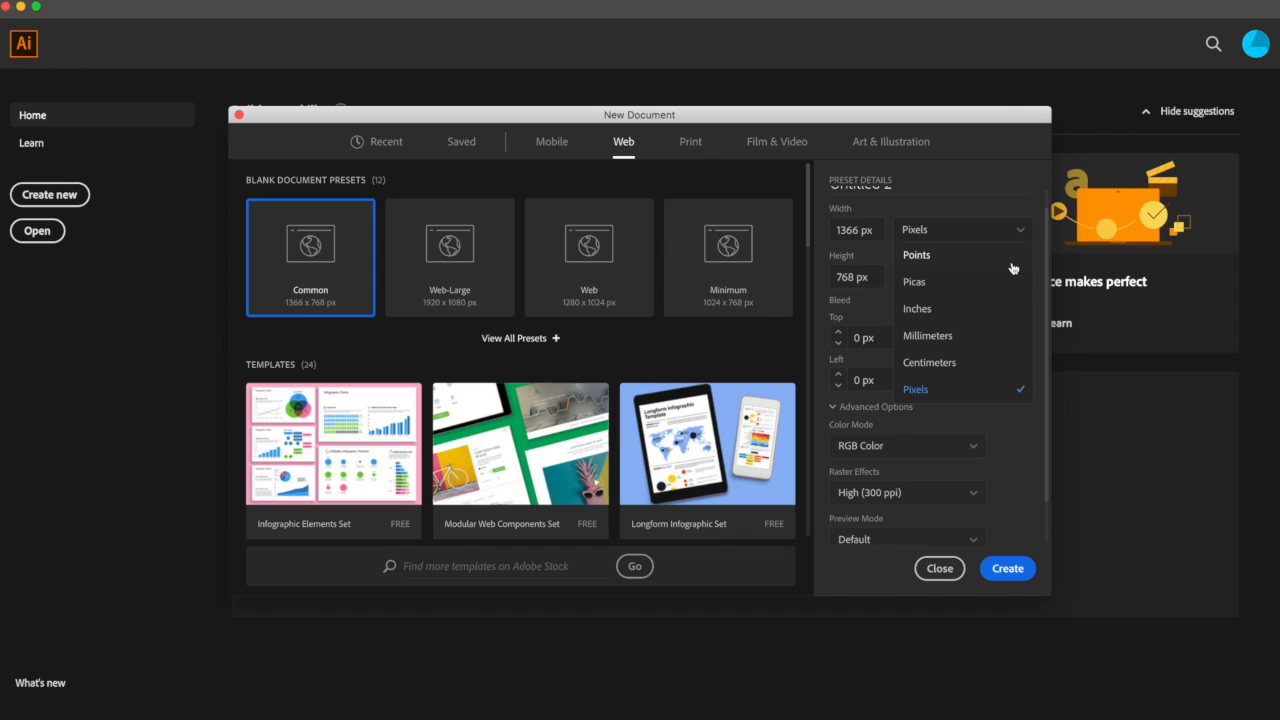
scroll(990, 300, up, 1)
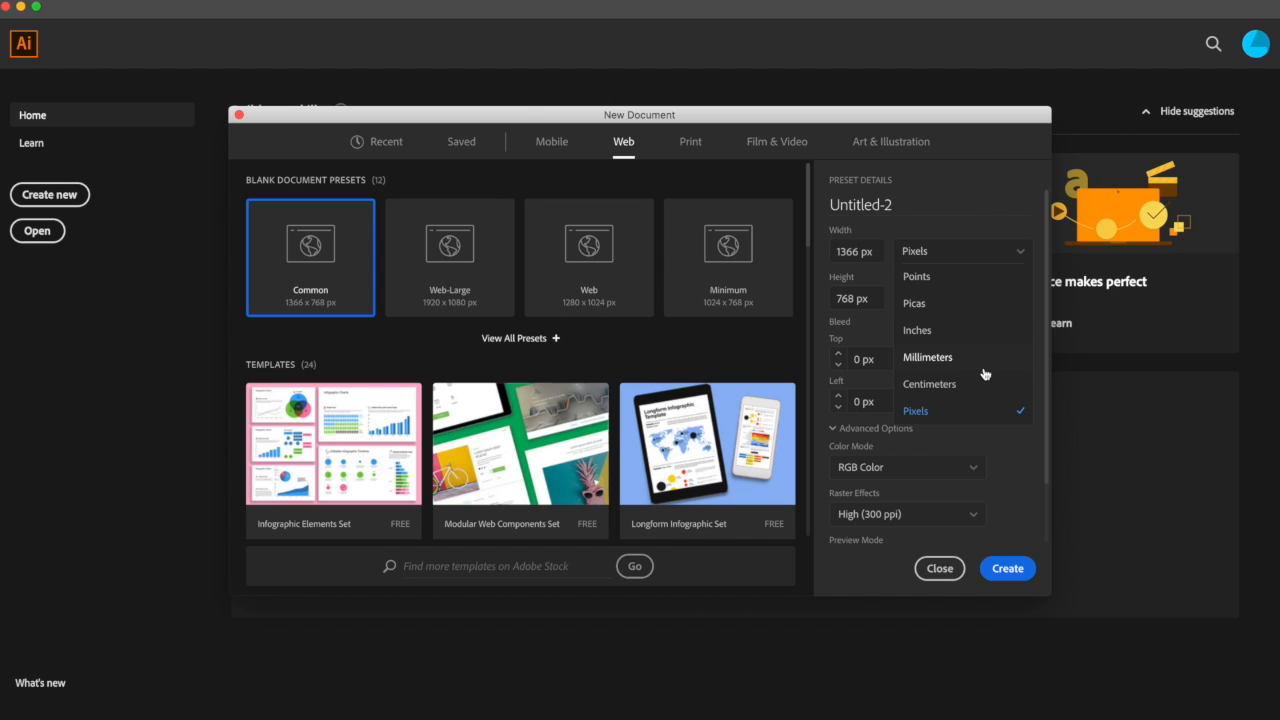
click(981, 333)
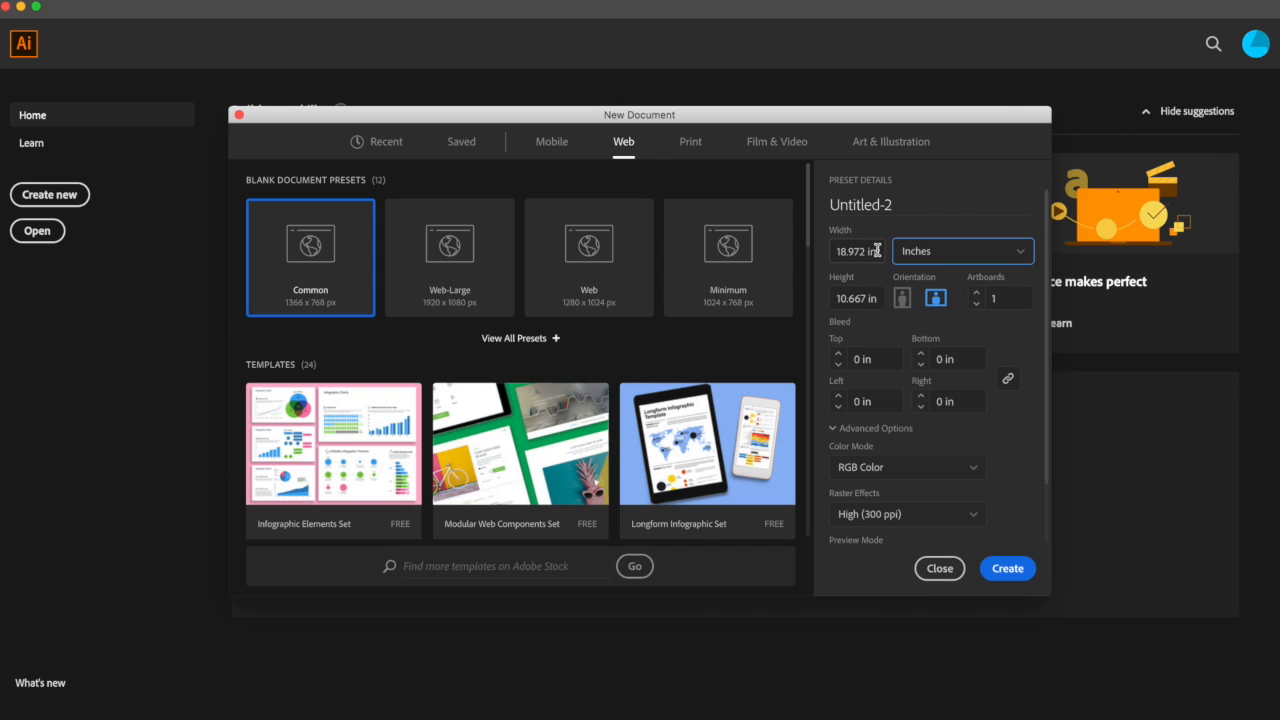
Step: Set the document width to 8 in and the height to 10 in
drag(877, 251, 829, 258)
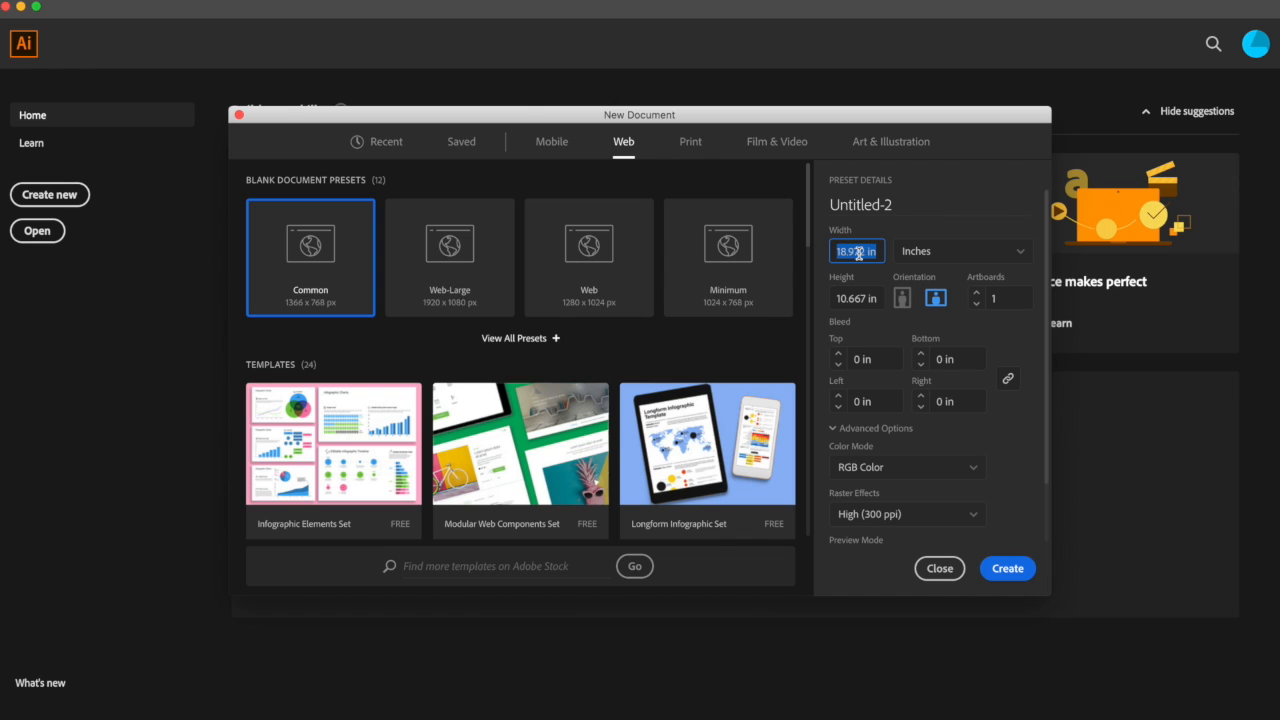
text(8)
drag(880, 298, 826, 298)
text(10)
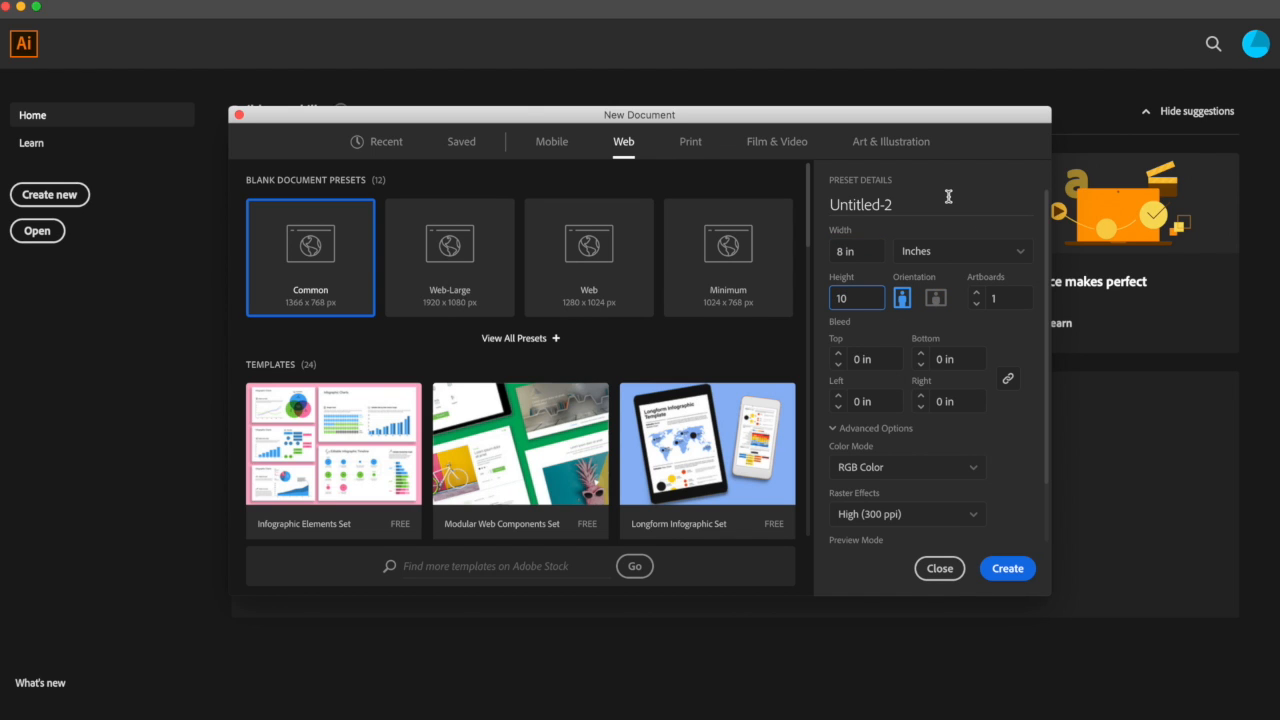
key(Return)
Step: Toggle the orientation to landscape and back to portrait, then create the document
click(936, 299)
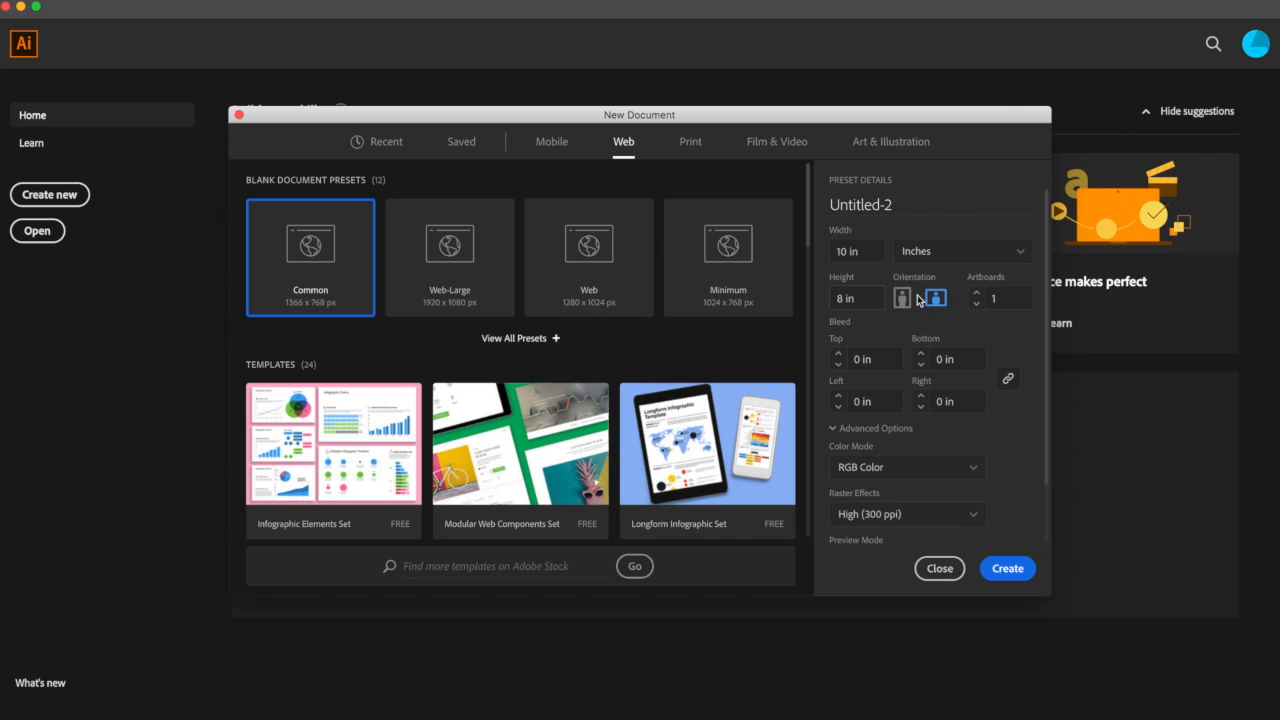
click(902, 298)
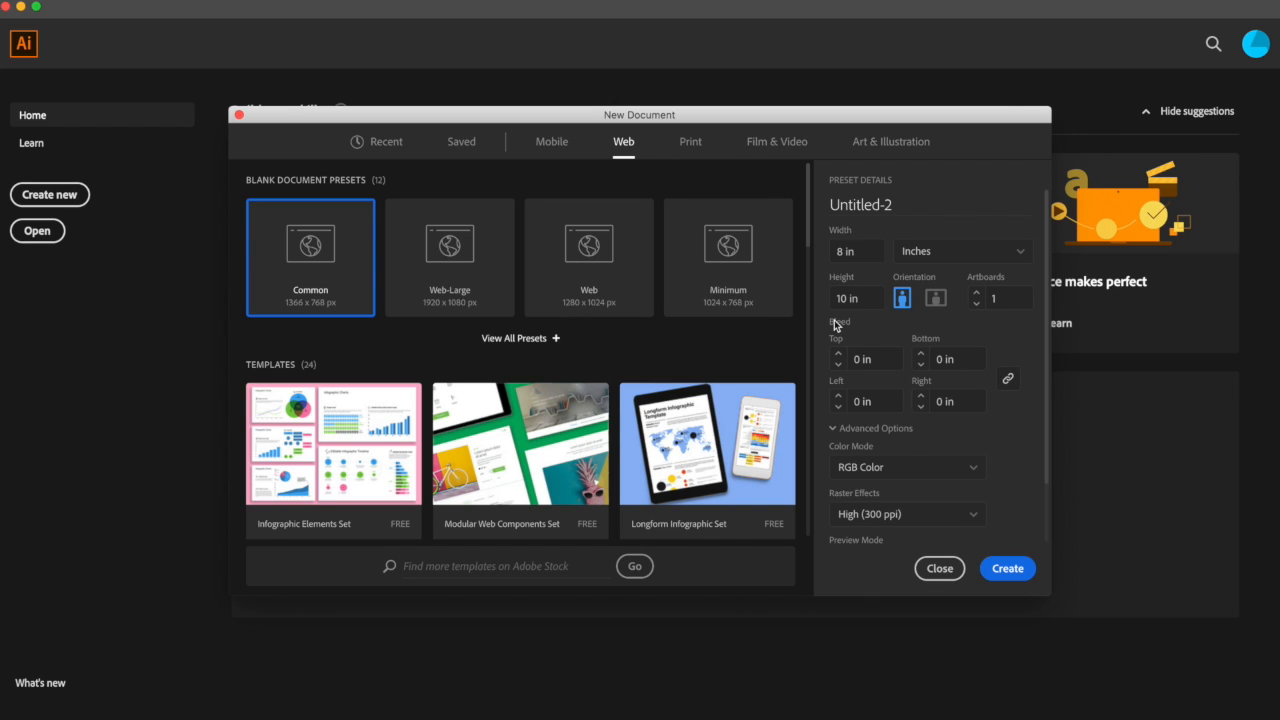
scroll(1022, 434, down, 2)
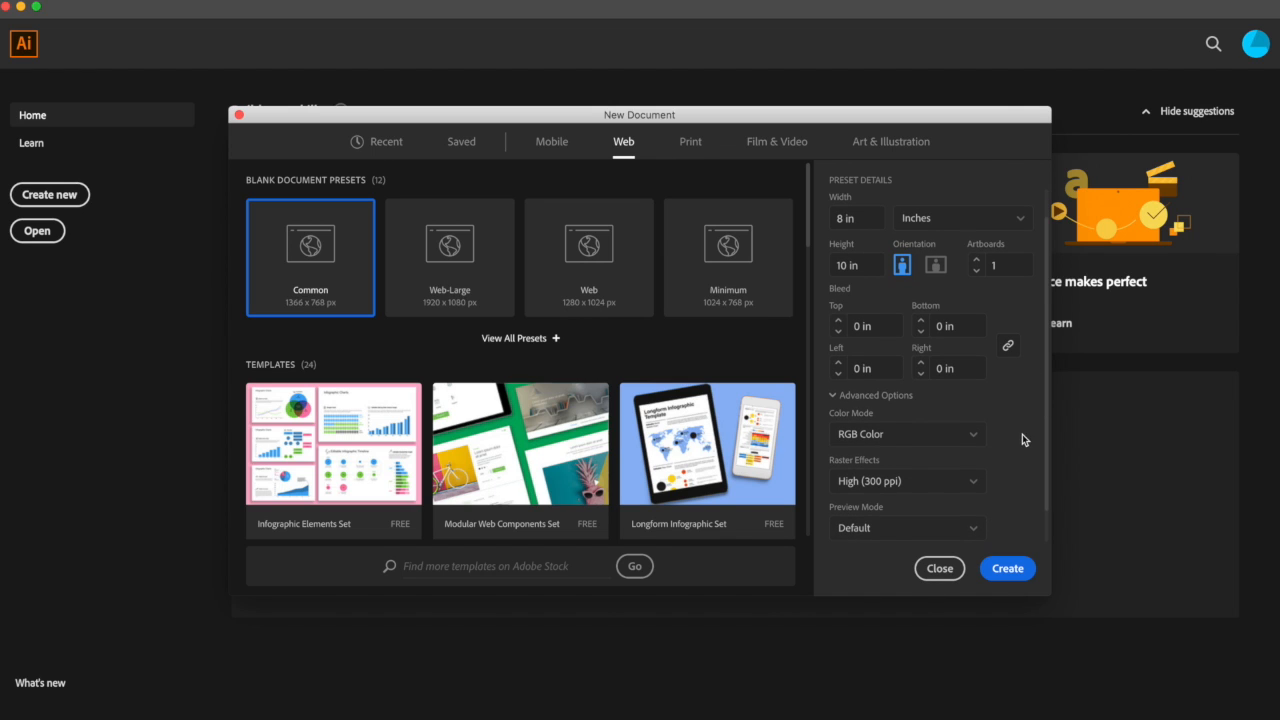
click(1008, 572)
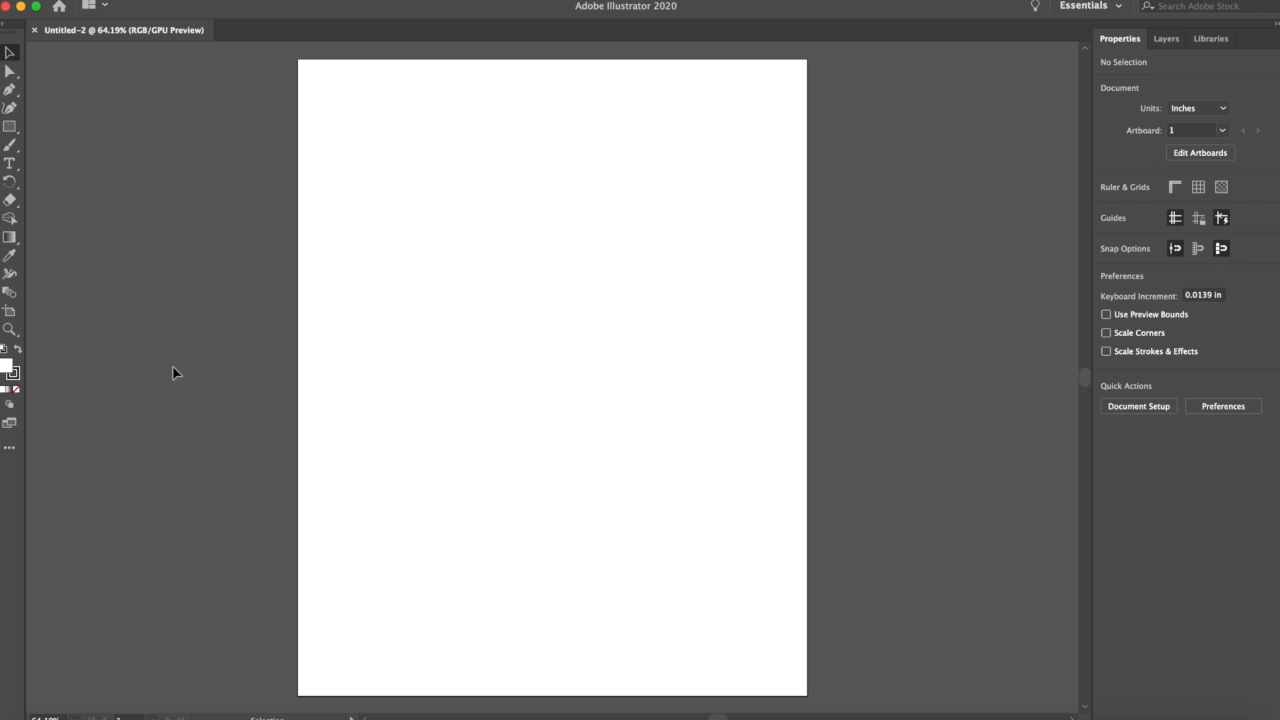
Step: Resize the artboard by its left edge with the Artboard tool, then set its width to 8 in
click(10, 316)
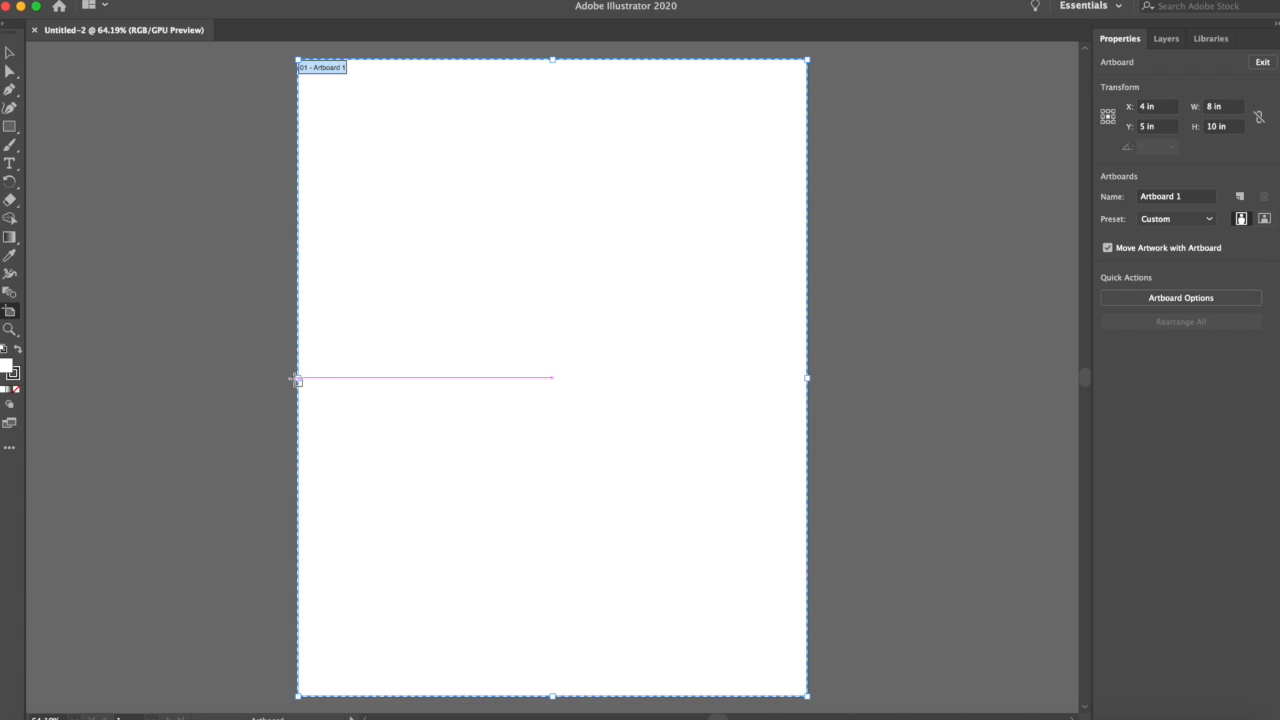
drag(299, 379, 232, 380)
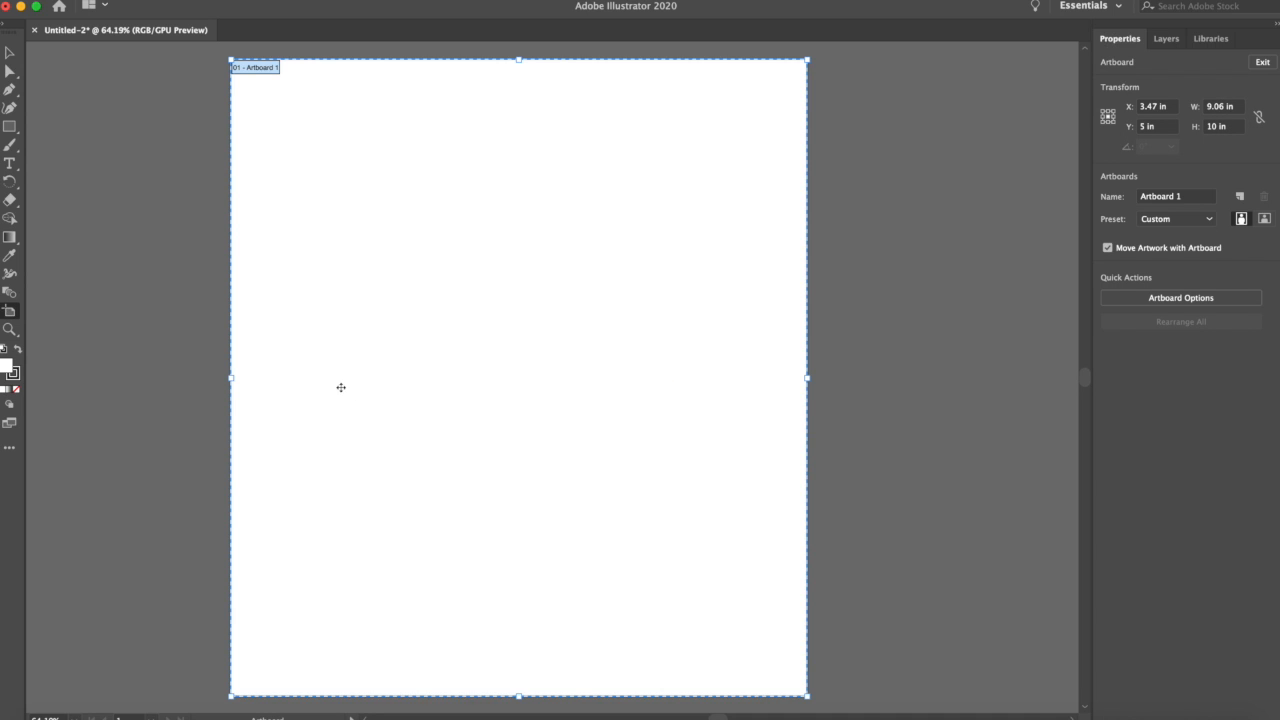
drag(232, 381, 271, 377)
click(1236, 106)
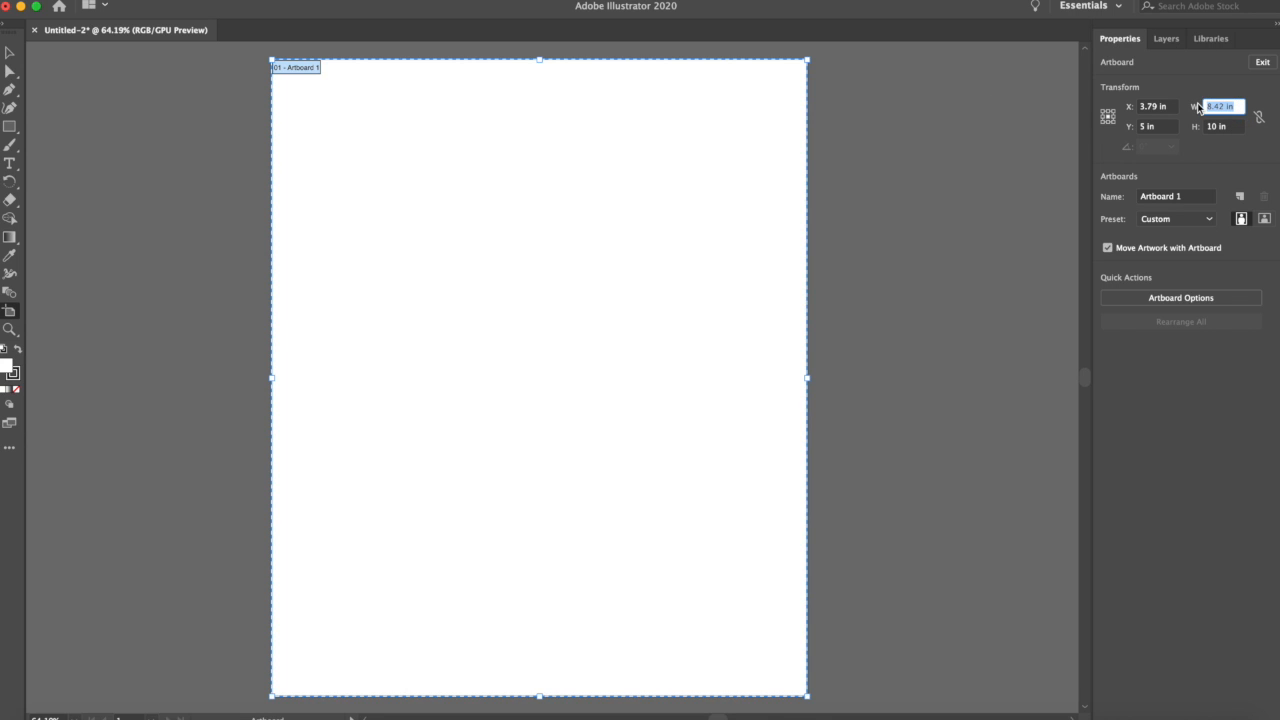
text(8)
key(Return)
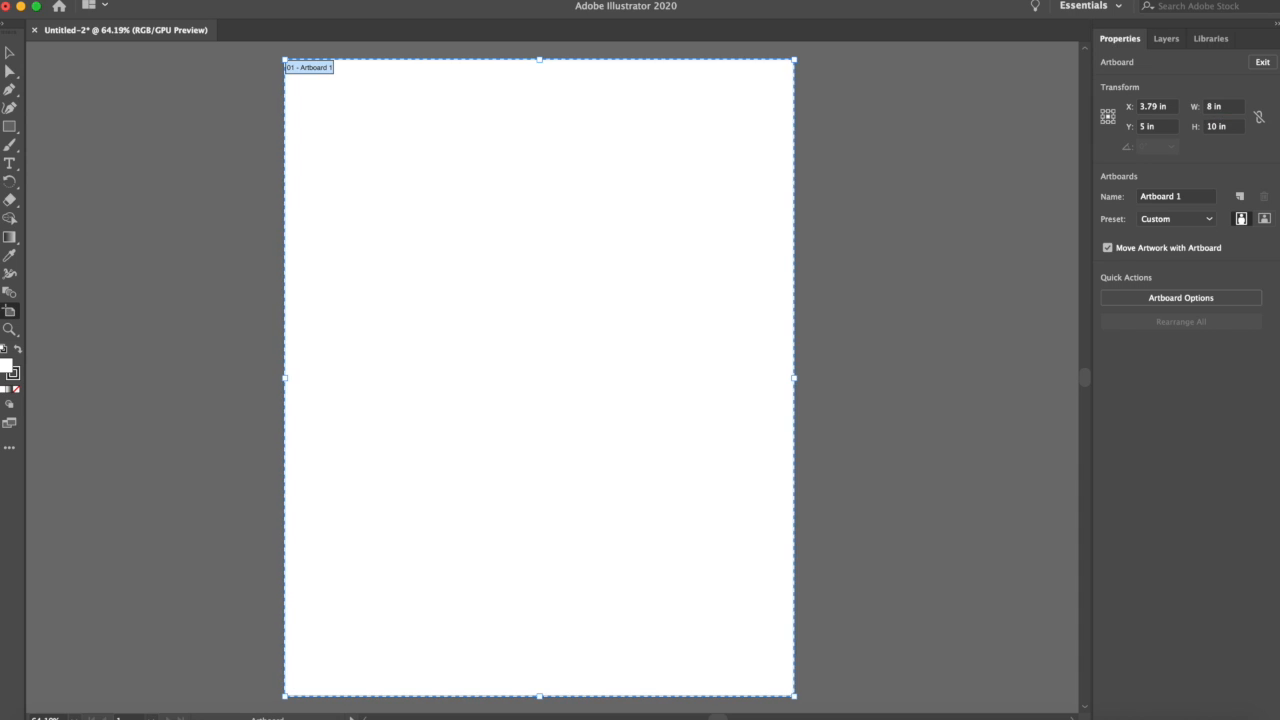
click(11, 58)
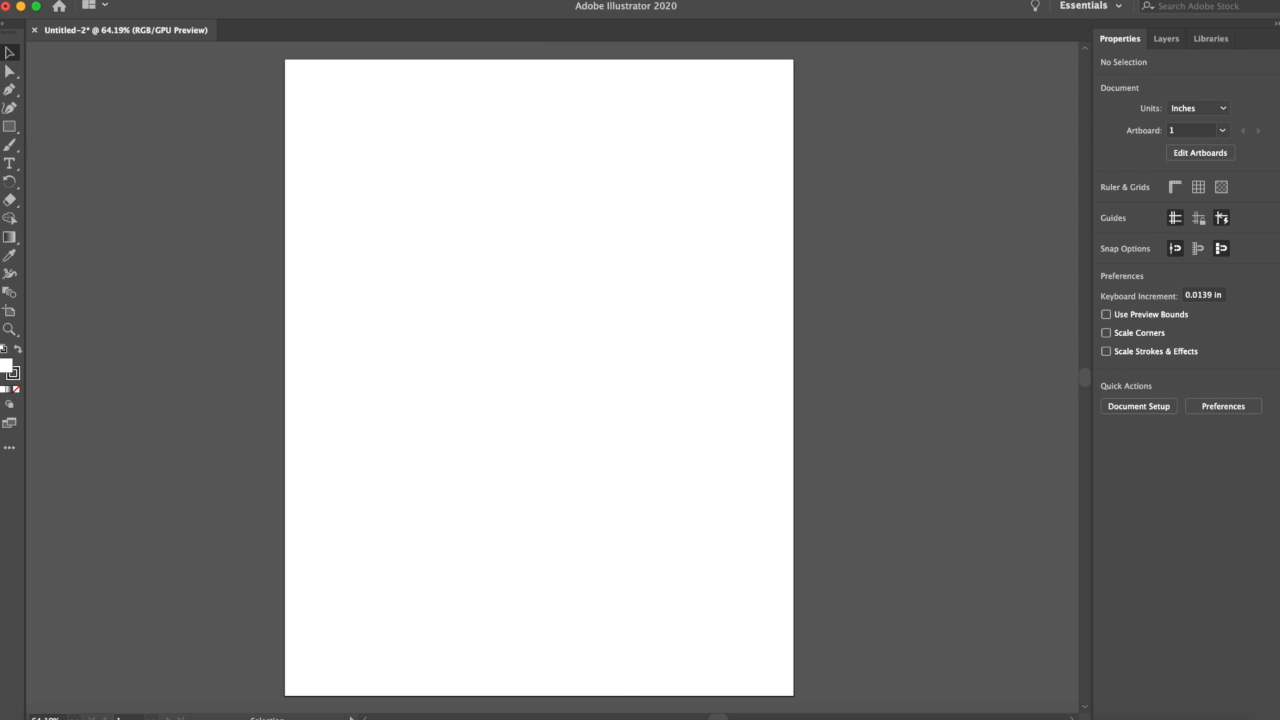
Step: Switch the workspace to Automation and dismiss the libraries suggestion popup
click(396, 0)
click(396, 0)
click(396, 0)
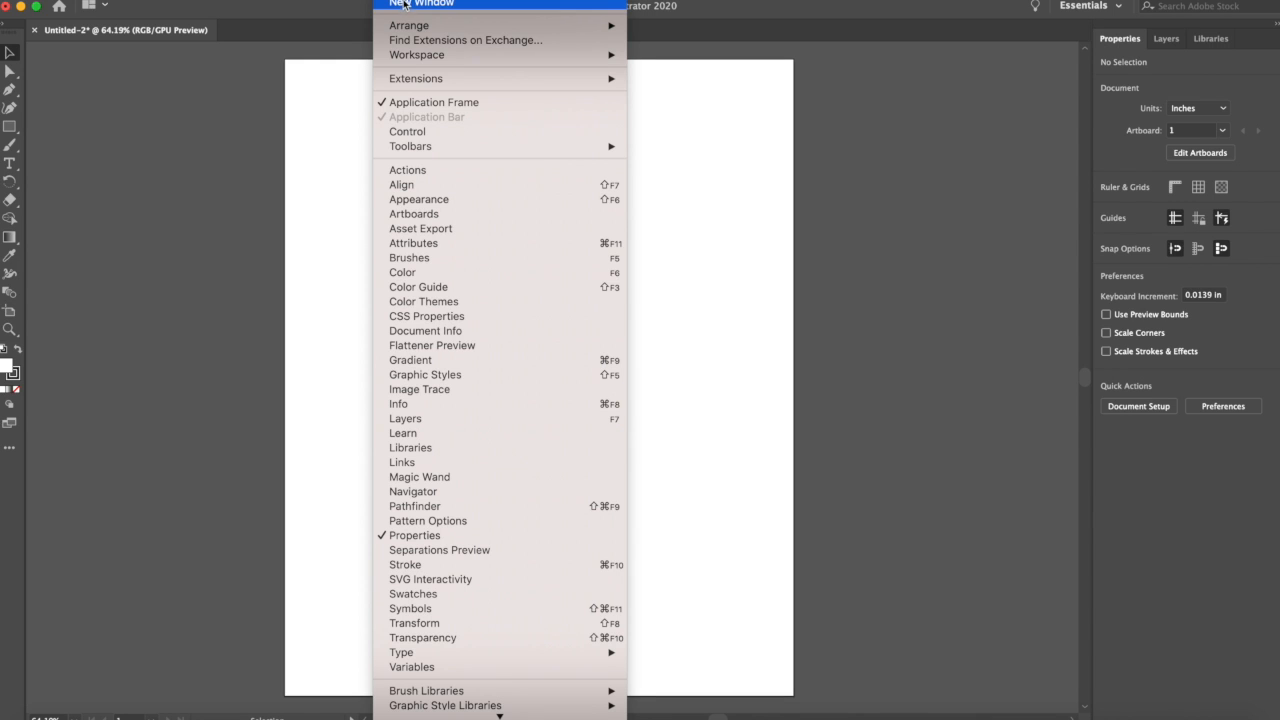
mouse_move(408, 57)
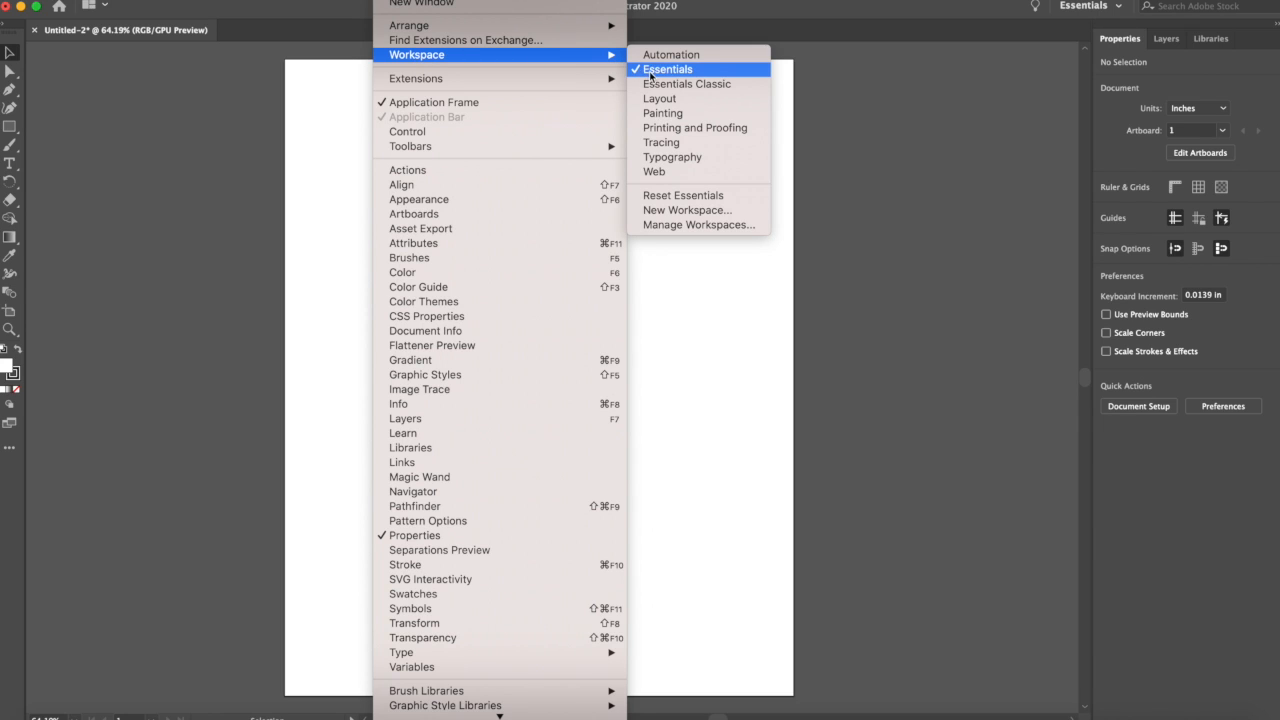
click(709, 56)
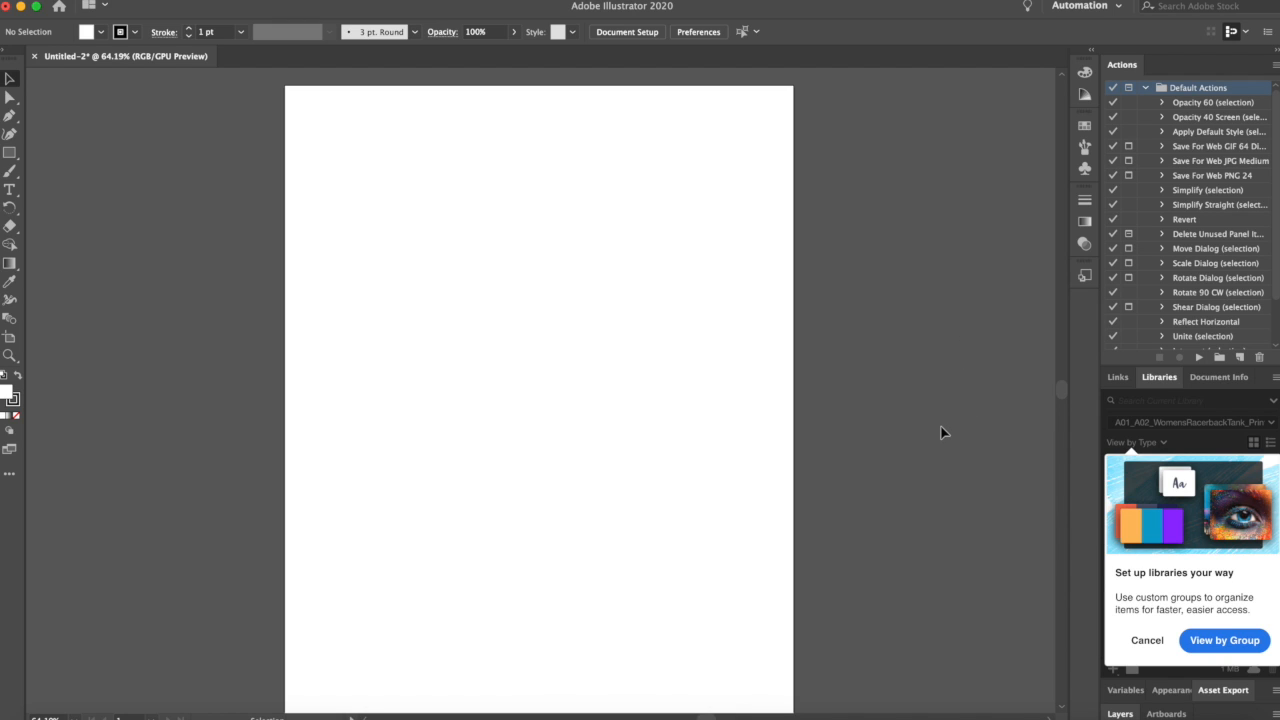
click(1147, 644)
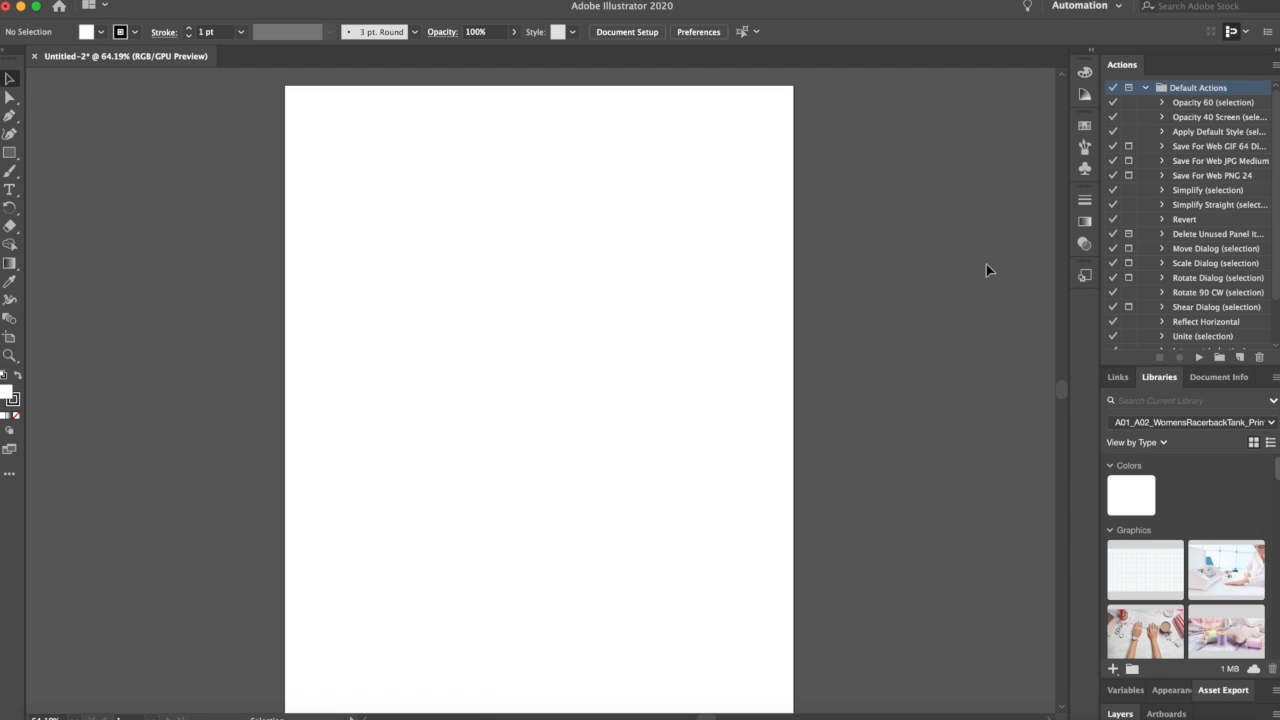
Step: Open the Artboards panel and dock the Artboards and Layers panels into the top panel group
click(396, 0)
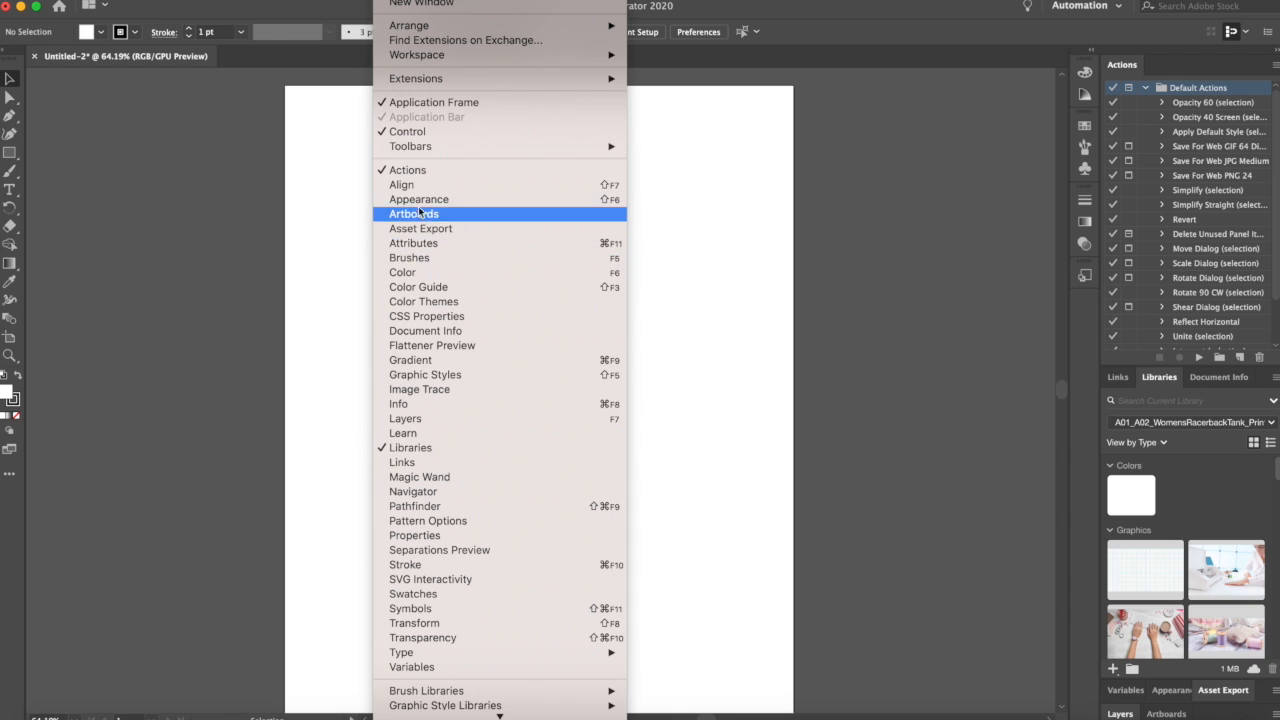
click(490, 218)
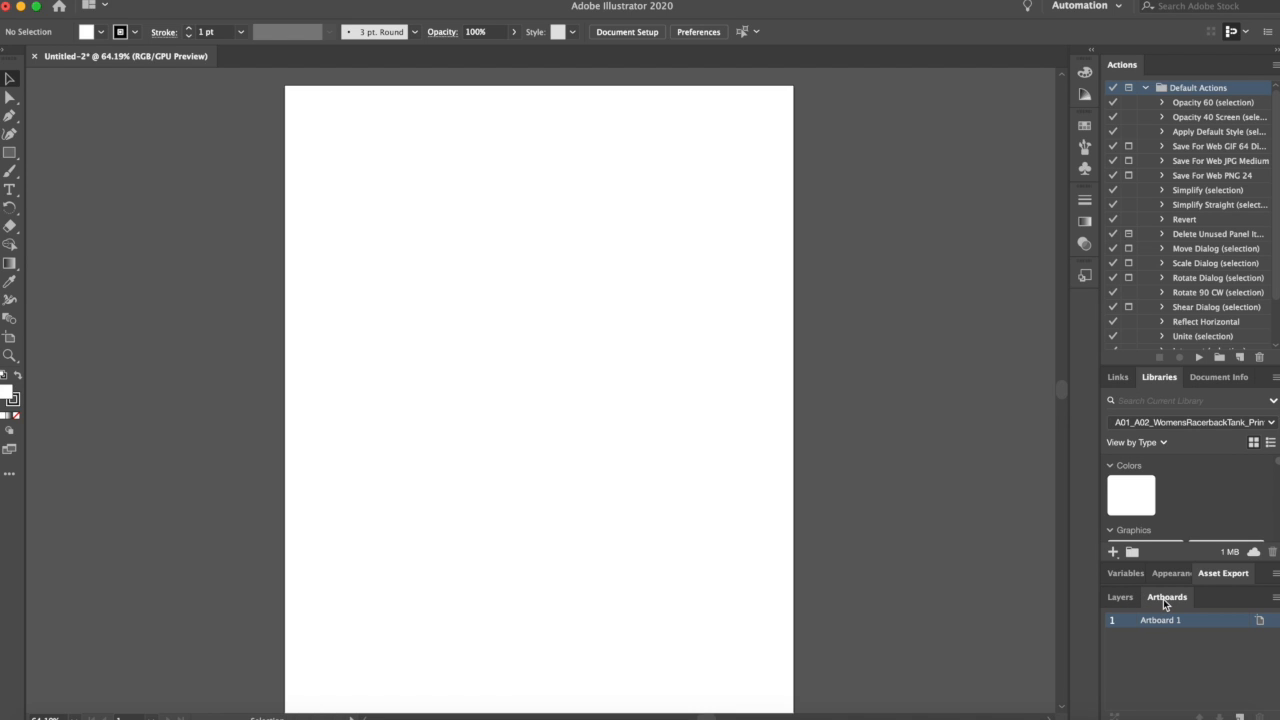
drag(1165, 598, 1172, 66)
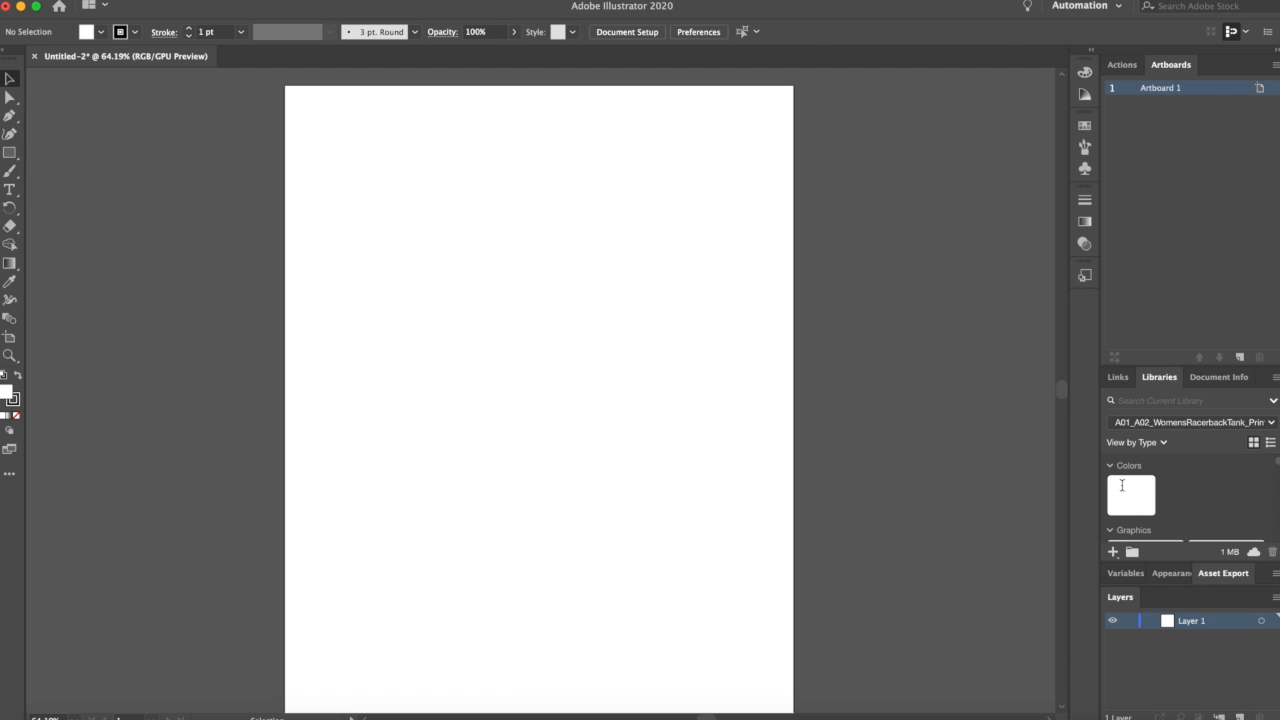
drag(1122, 583, 1214, 67)
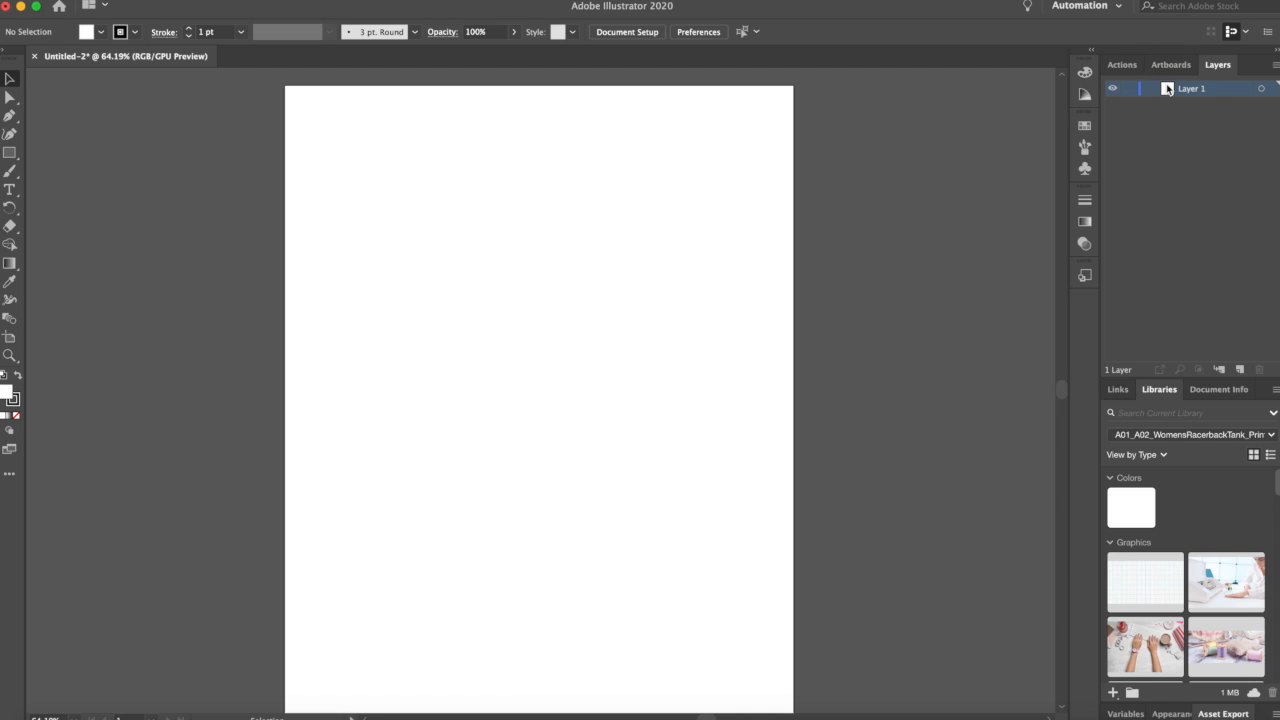
click(1170, 68)
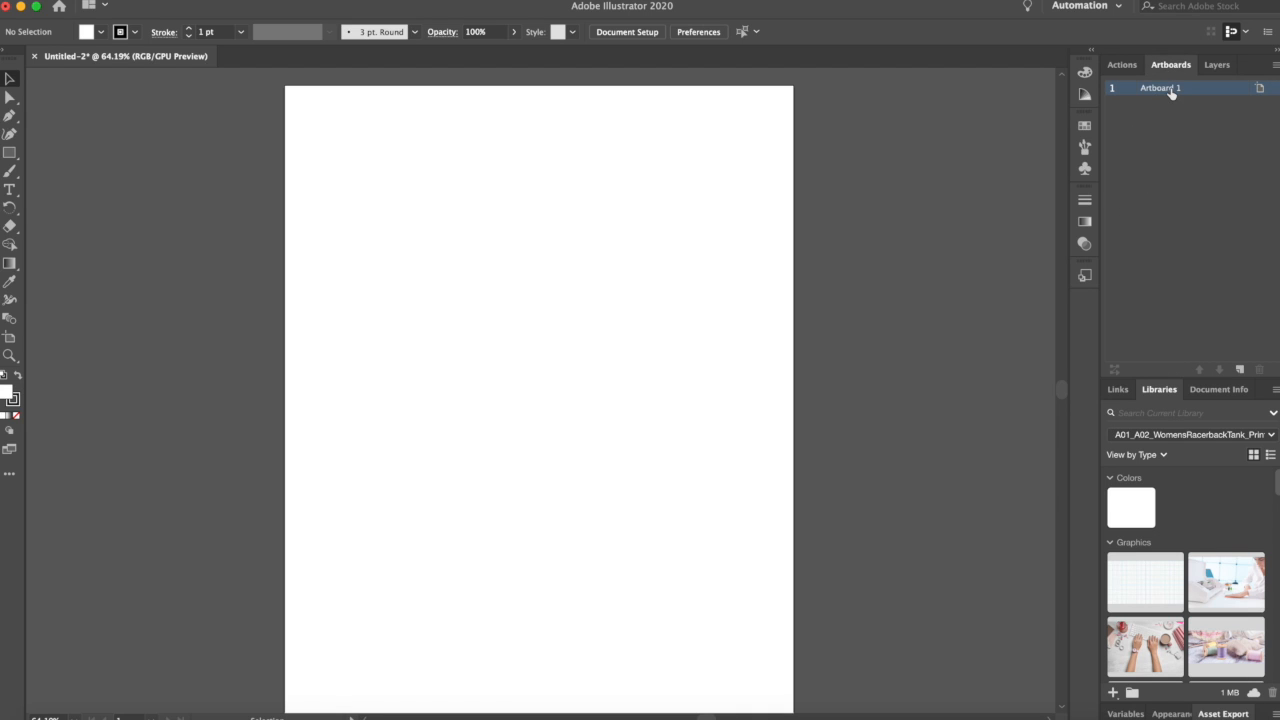
Step: Add a second artboard next to the first one
scroll(817, 413, down, 2)
scroll(817, 413, right, 1)
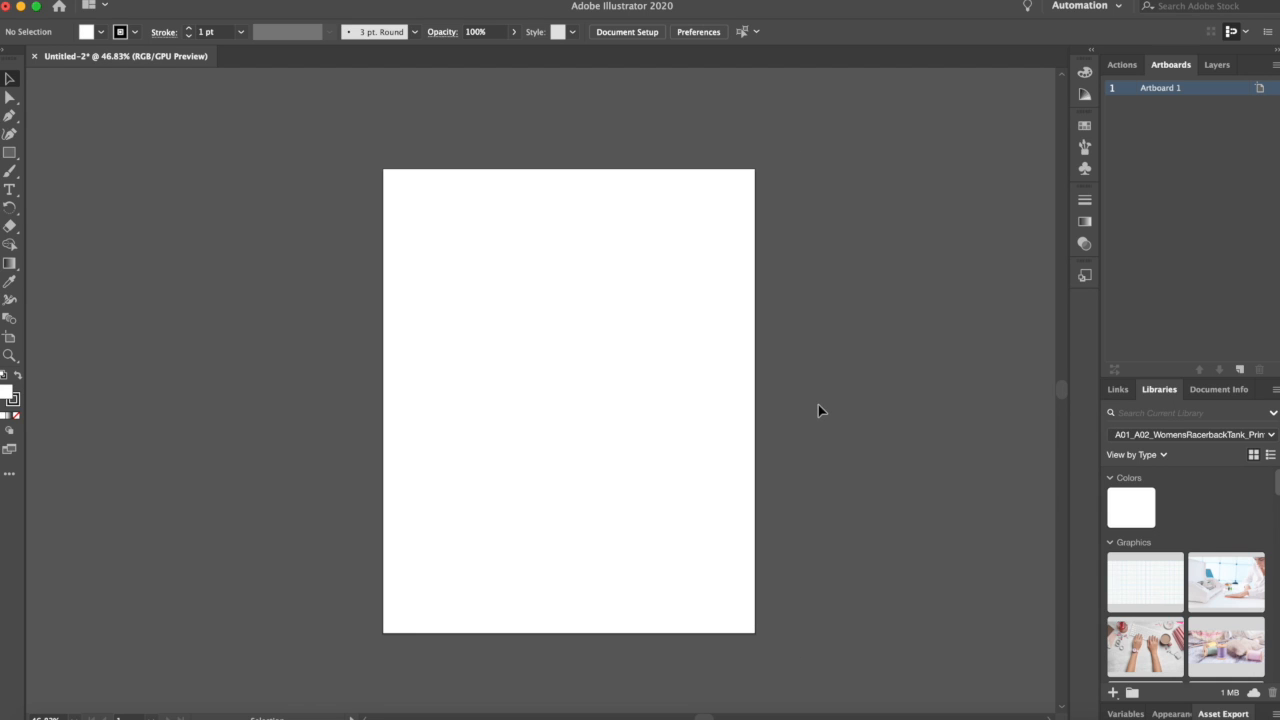
scroll(817, 408, down, 1)
scroll(817, 408, right, 1)
scroll(818, 405, right, 1)
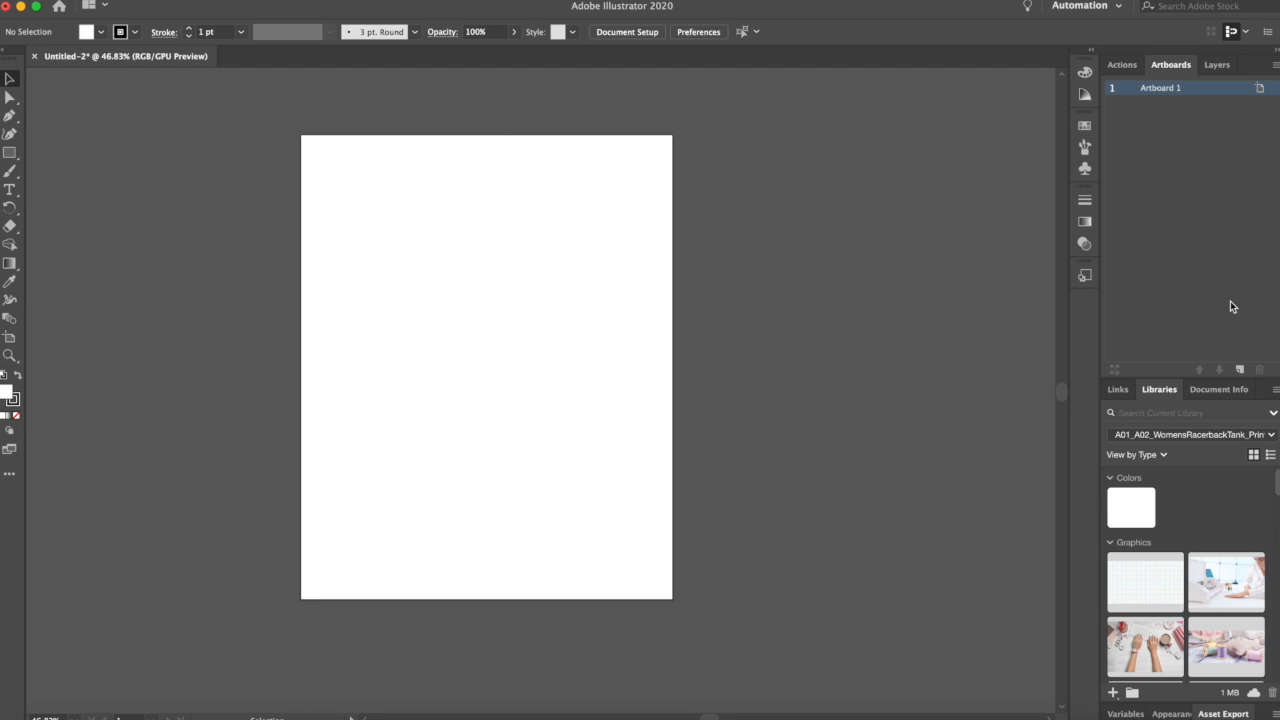
click(1240, 370)
scroll(691, 482, left, 3)
scroll(691, 482, down, 2)
scroll(691, 486, down, 2)
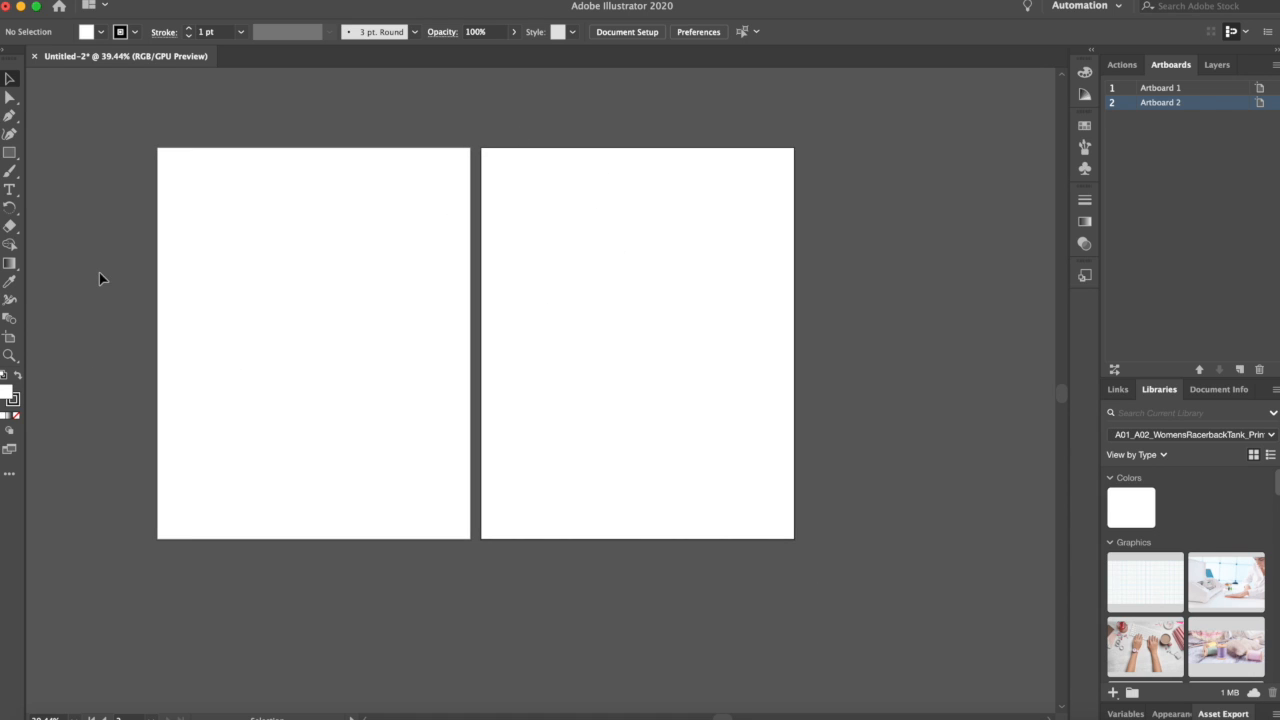
Step: Delete the second artboard and fit the remaining artboard in the window
key(Delete)
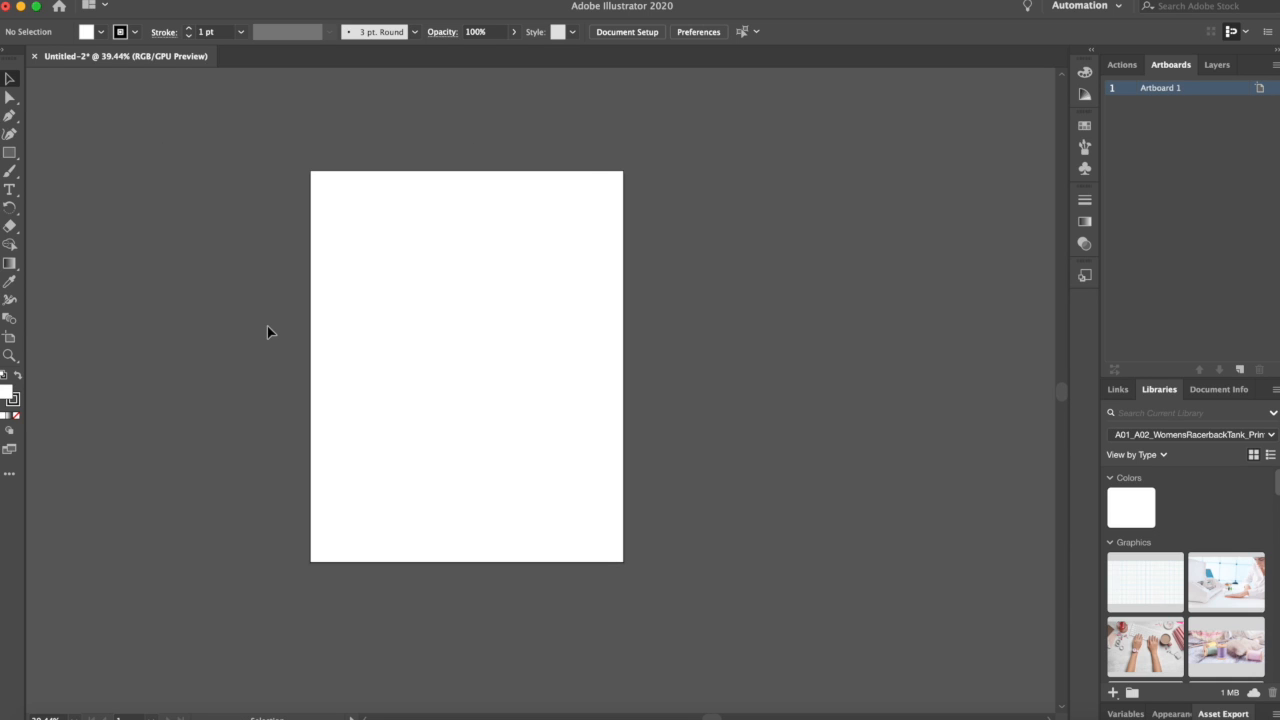
key(super+0)
scroll(267, 326, right, 1)
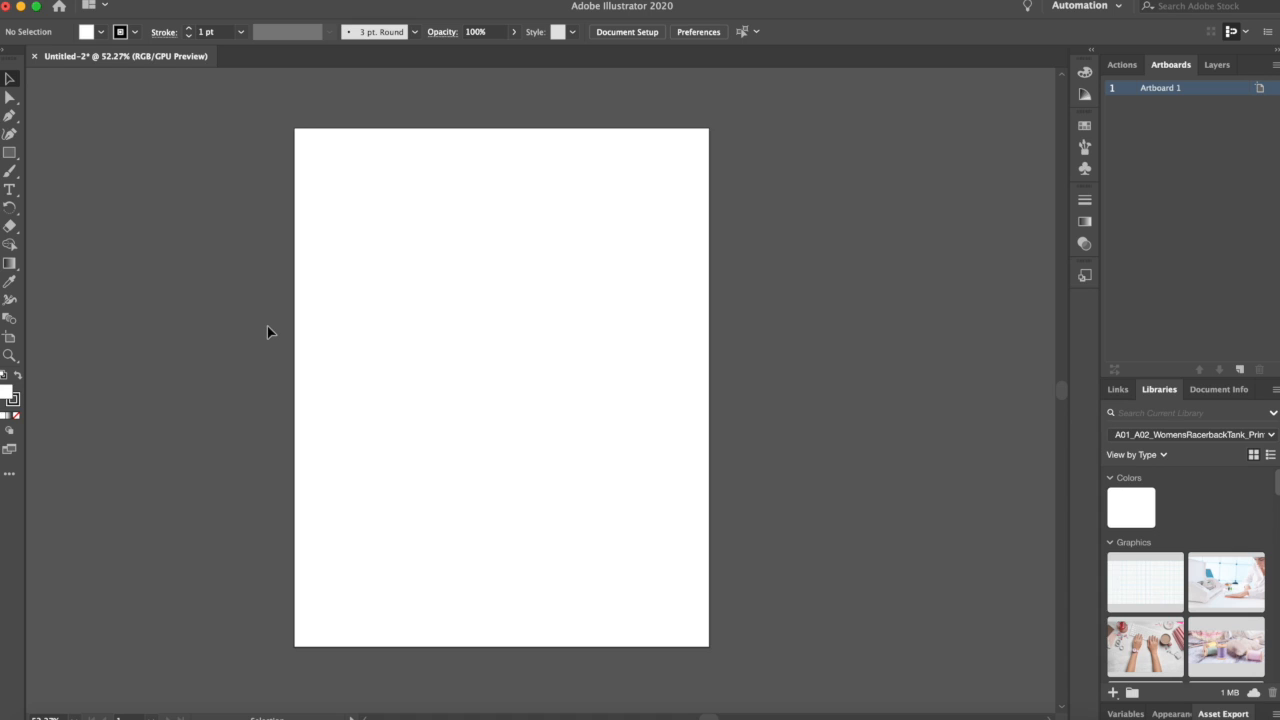
Step: Open the Layers panel and inspect the fill and stroke swatch menus
click(1217, 67)
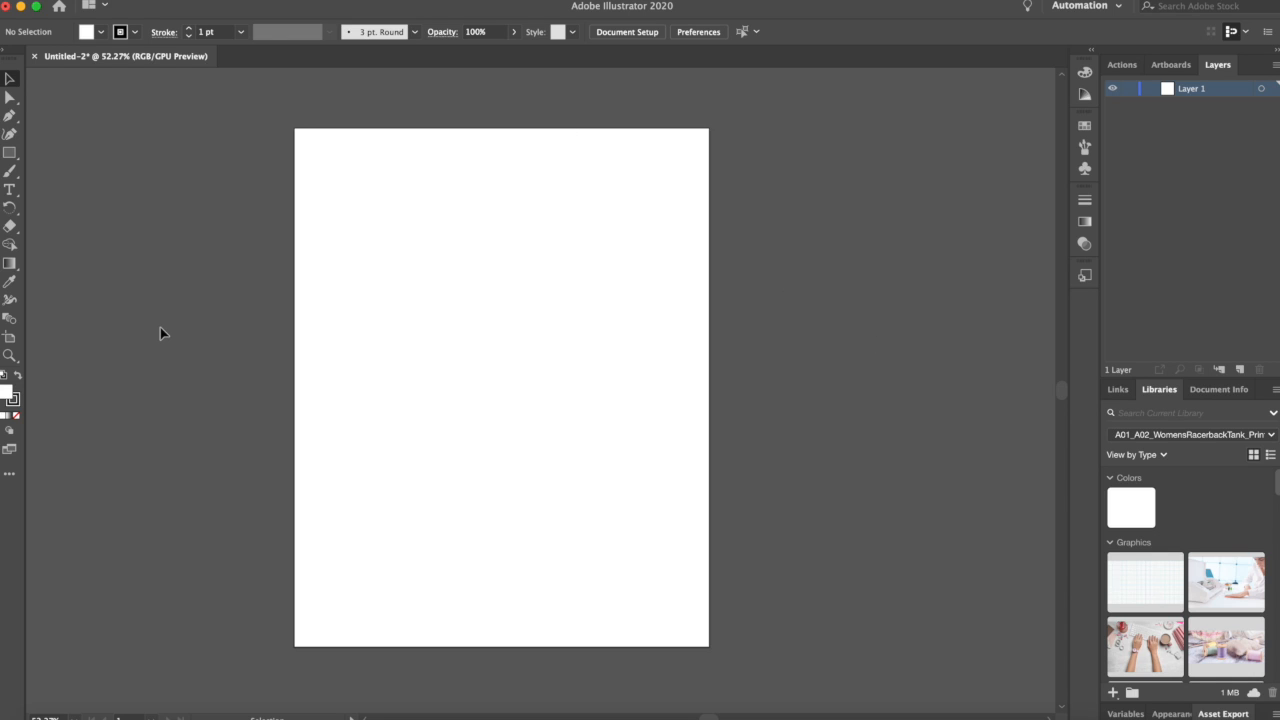
click(103, 35)
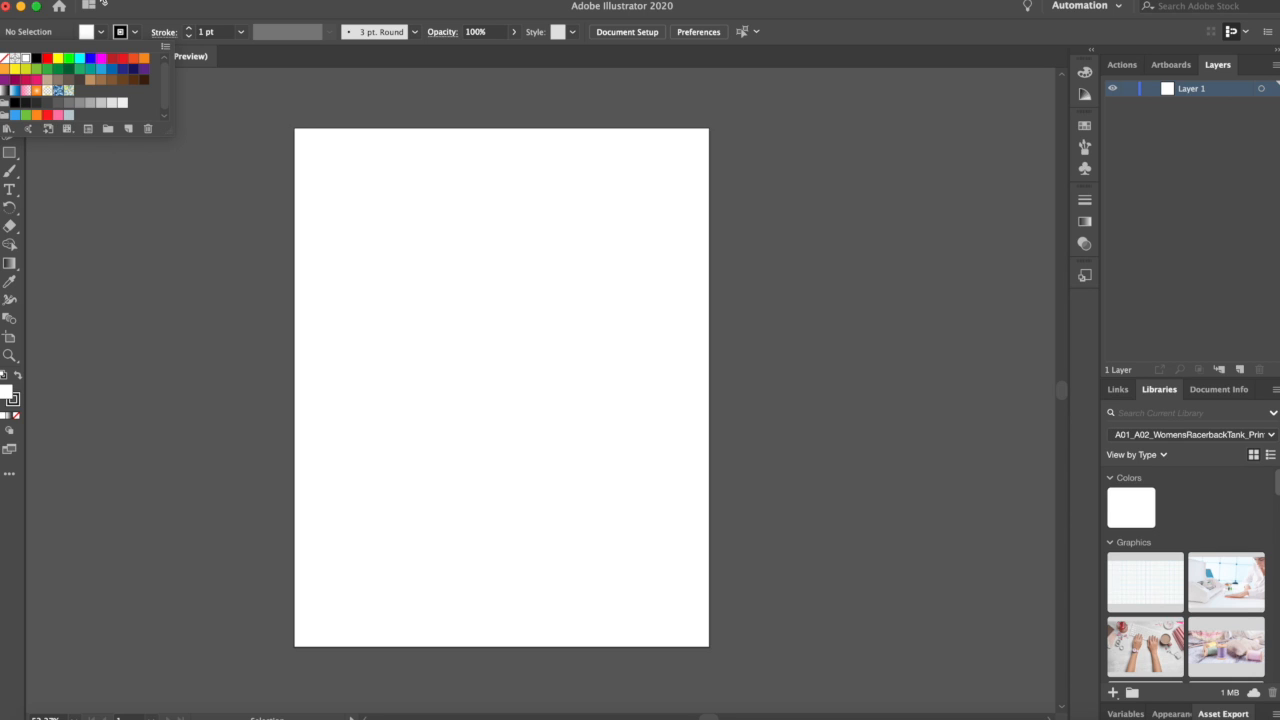
click(103, 36)
click(103, 36)
click(103, 36)
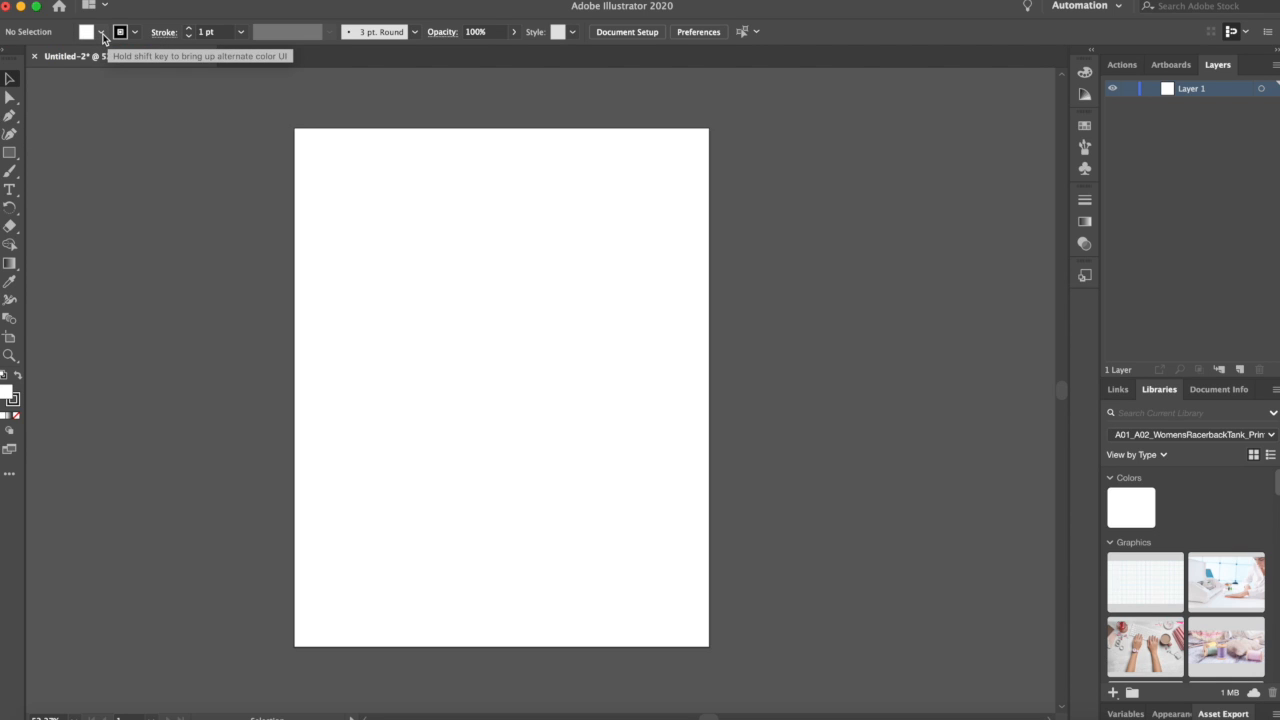
click(103, 36)
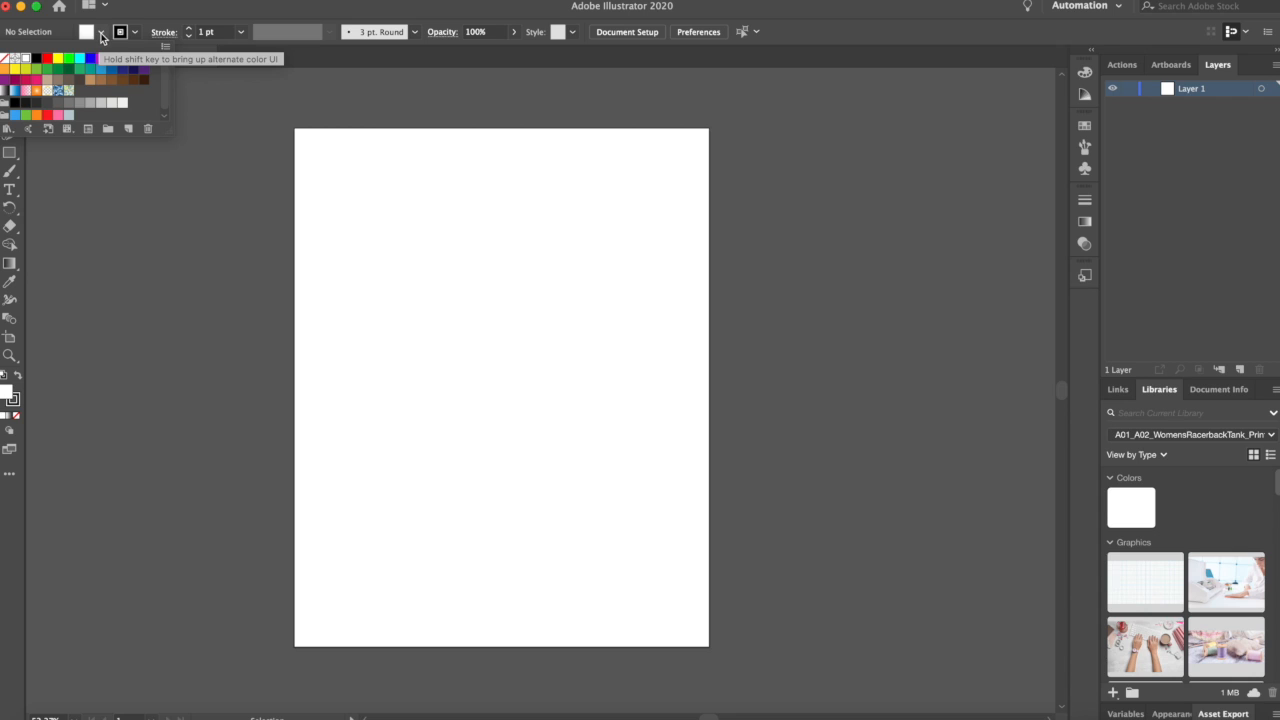
click(101, 36)
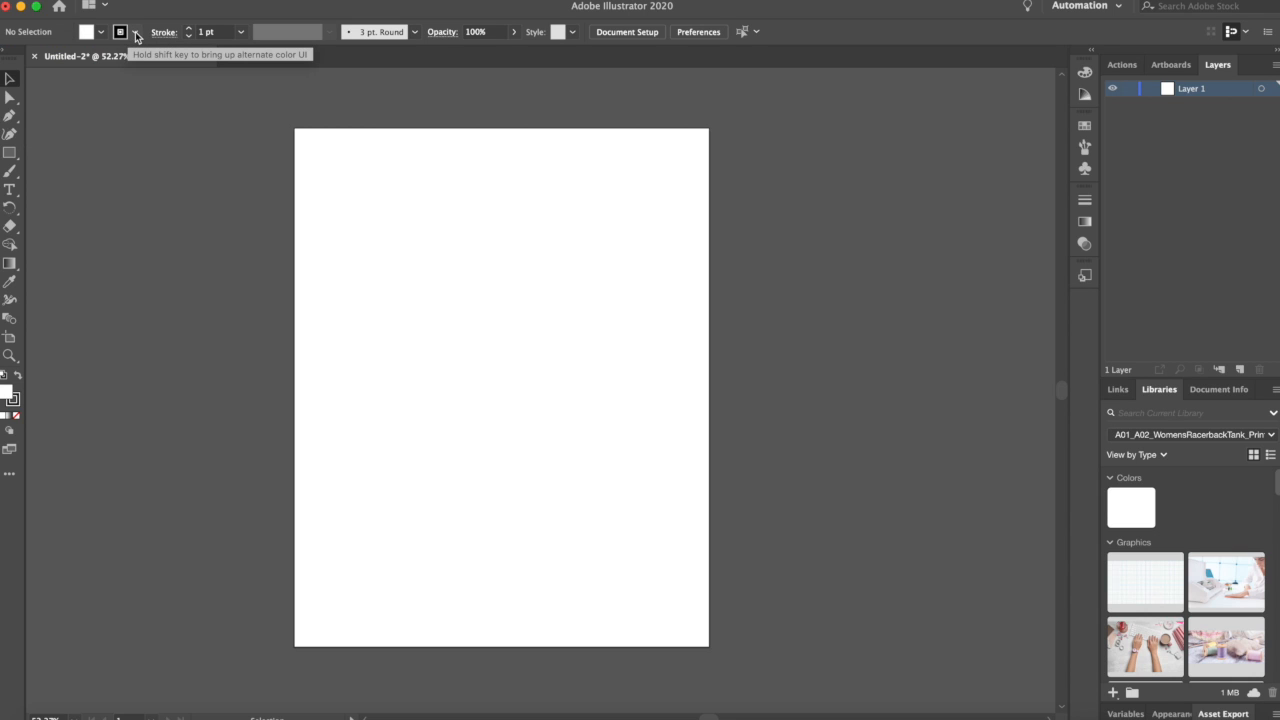
click(137, 33)
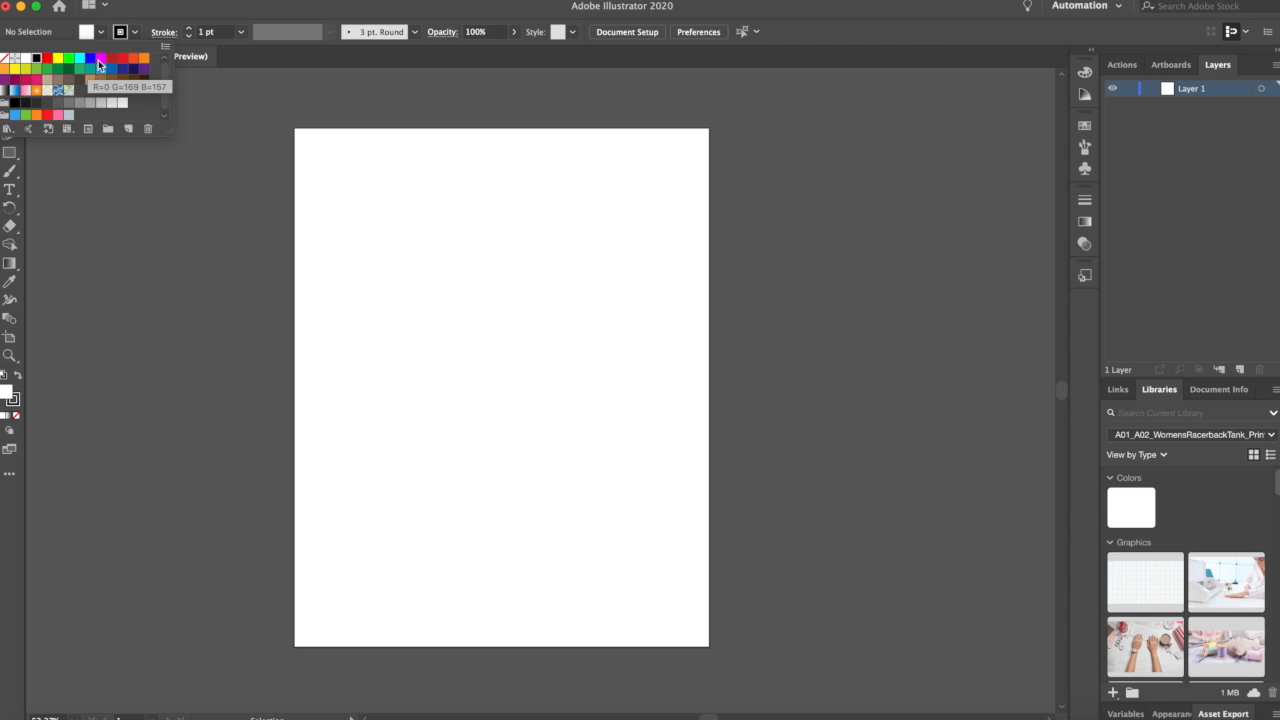
click(160, 16)
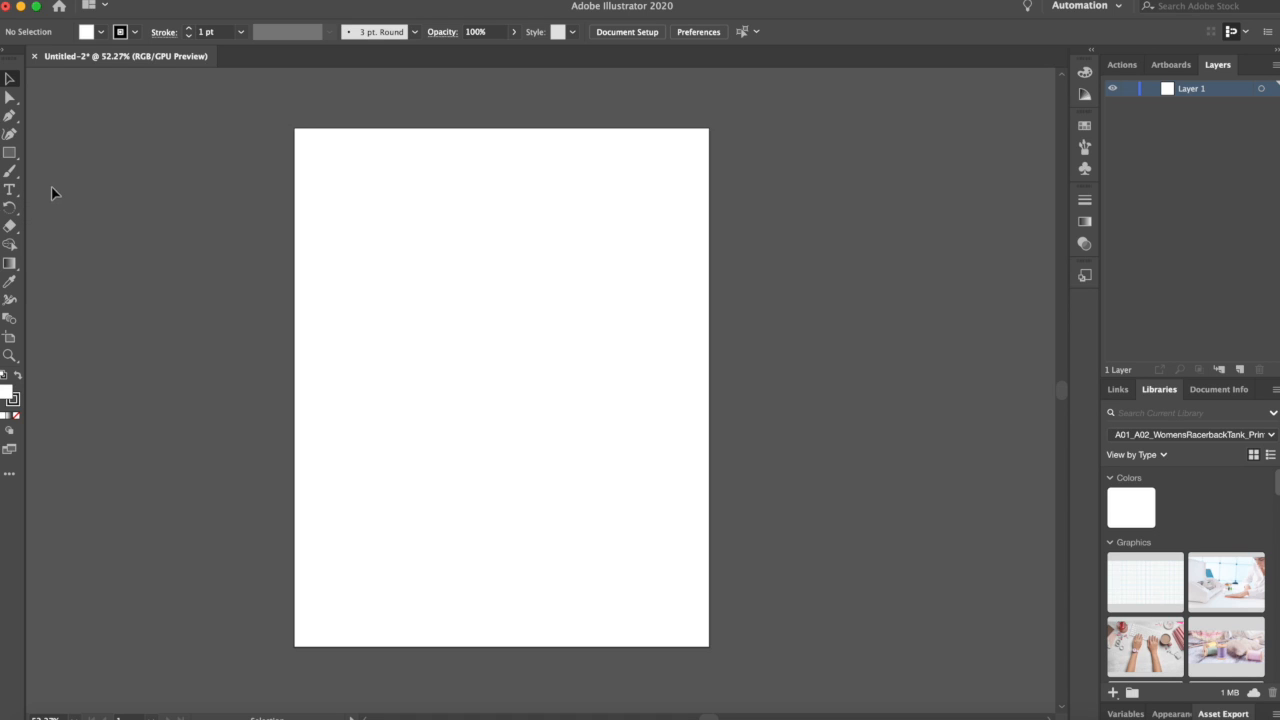
Step: Create a point text reading "Hello" near the top-left corner of the artboard
key(t)
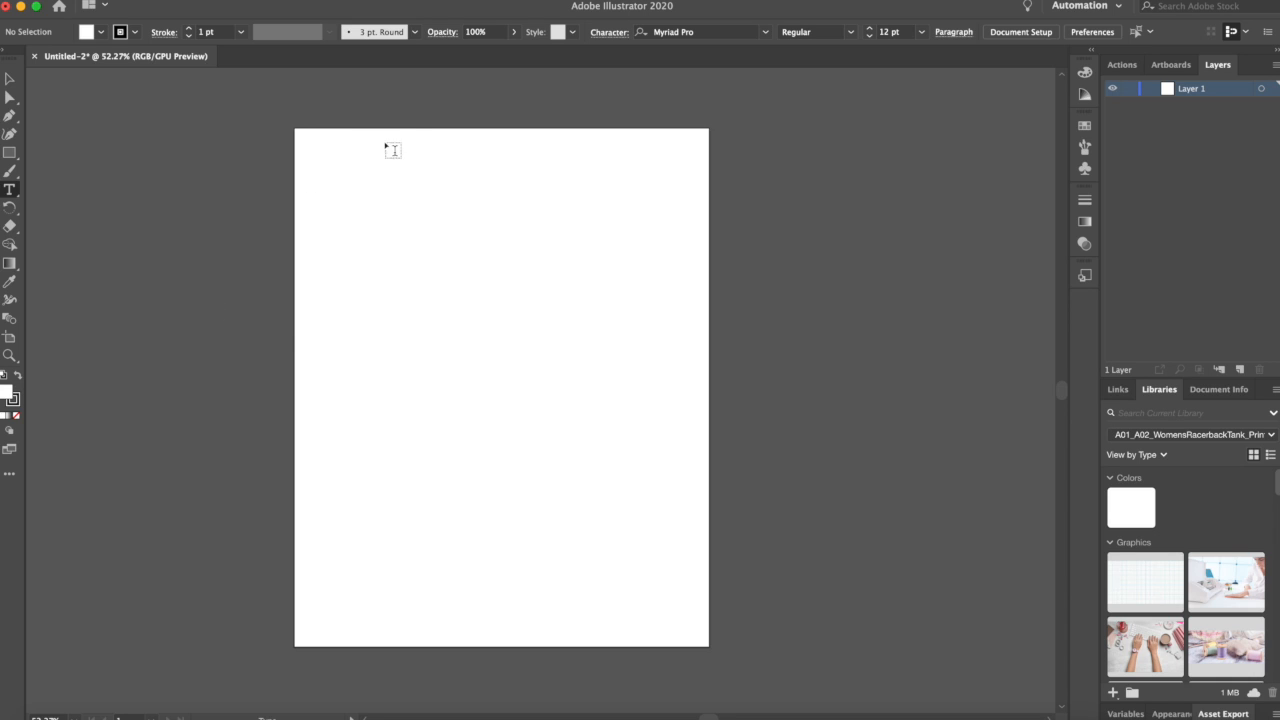
click(335, 190)
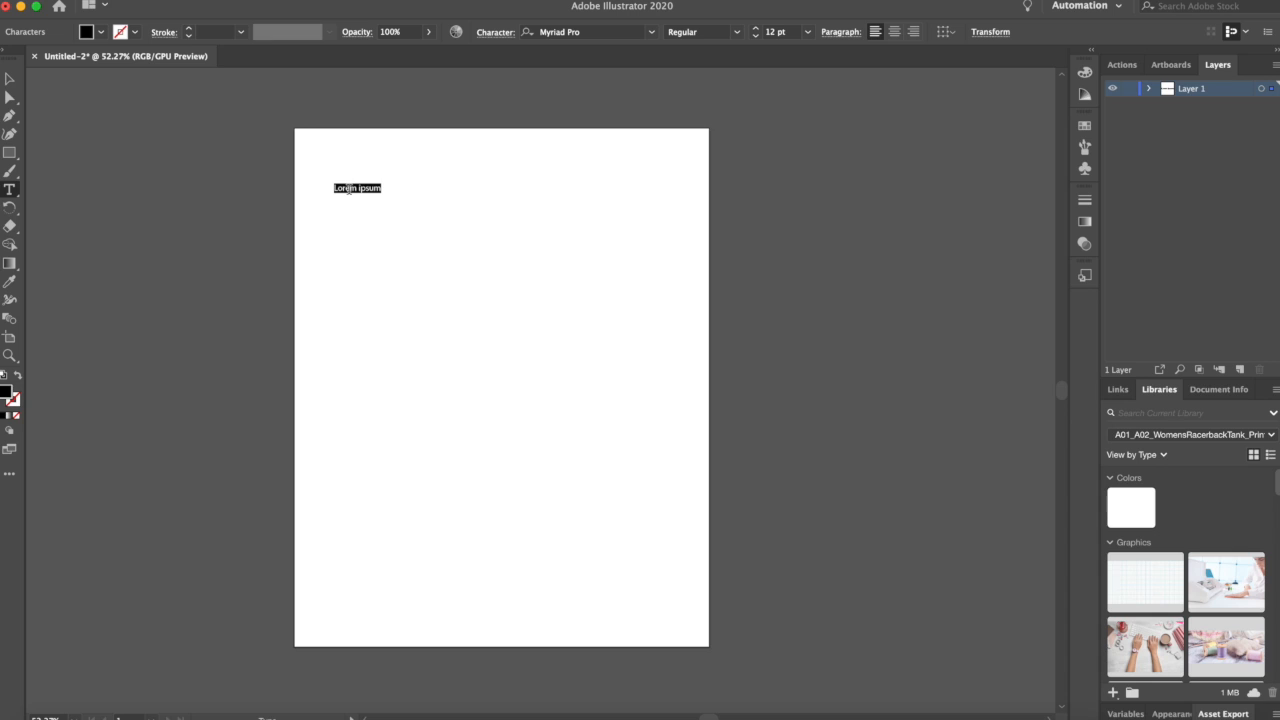
text(Hello)
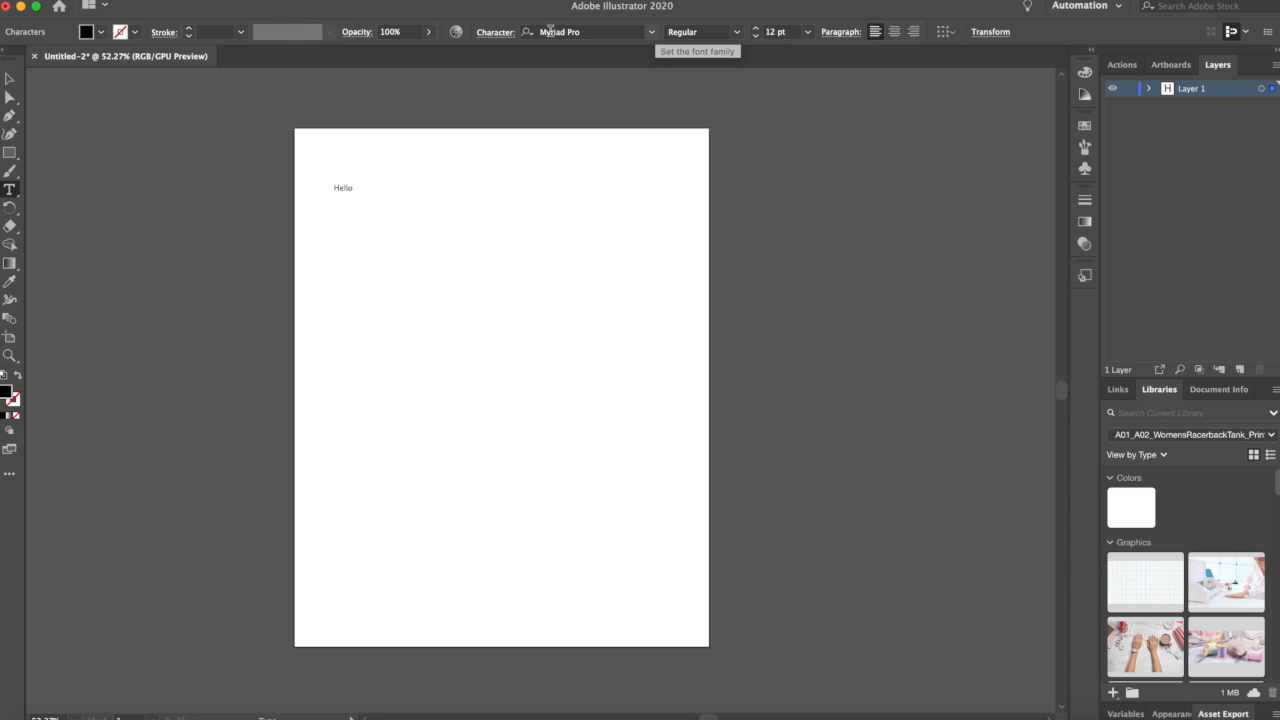
Step: Try to set the font to Cooper Black from the font list
click(652, 36)
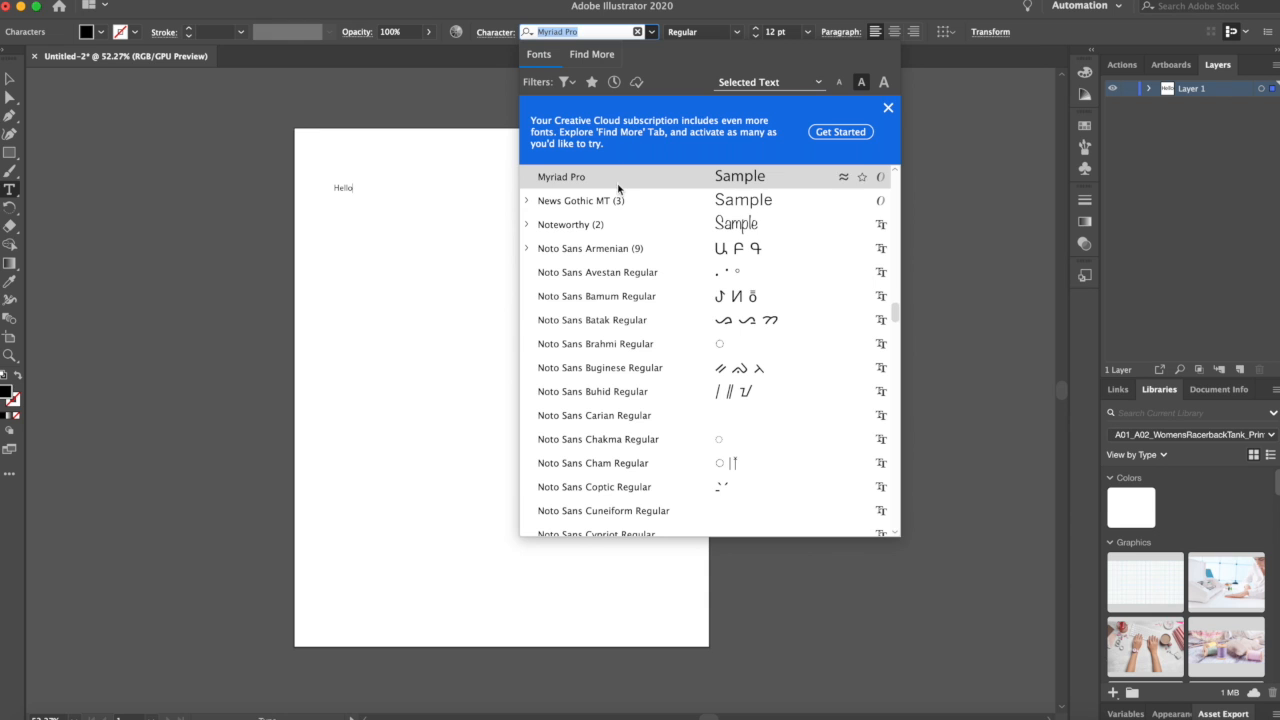
scroll(605, 440, down, 15)
scroll(605, 440, up, 20)
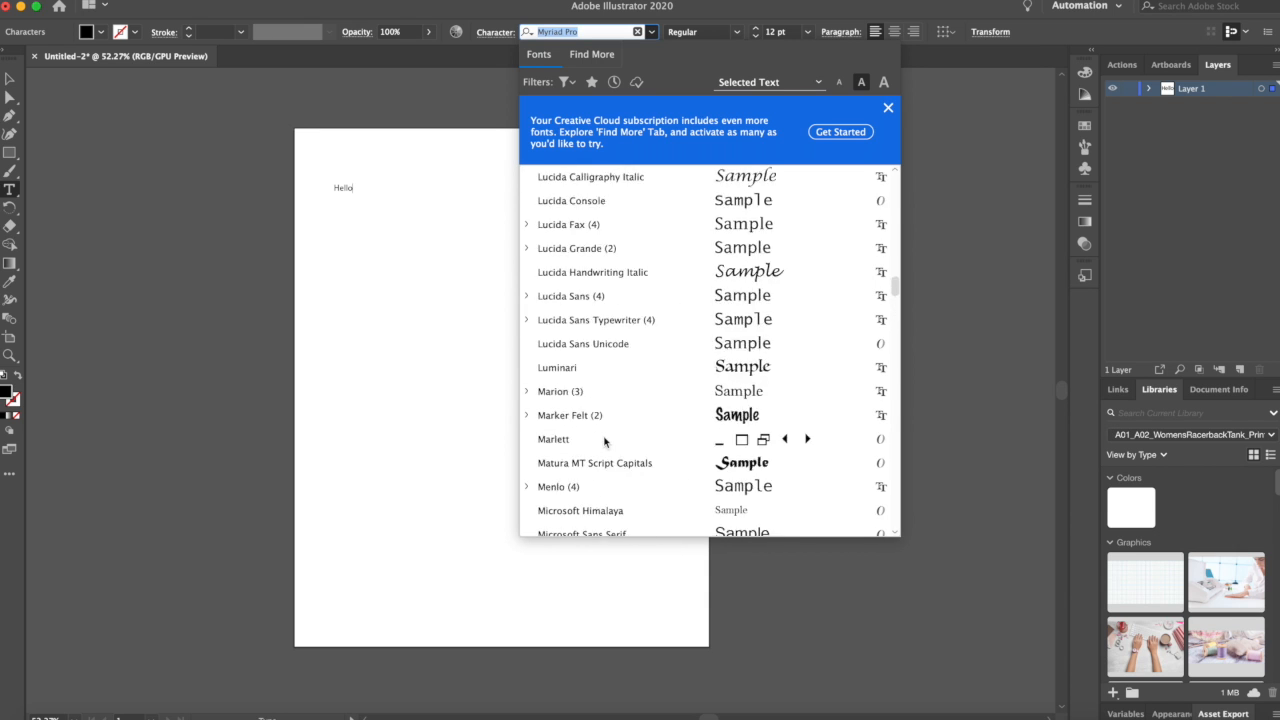
scroll(637, 306, up, 10)
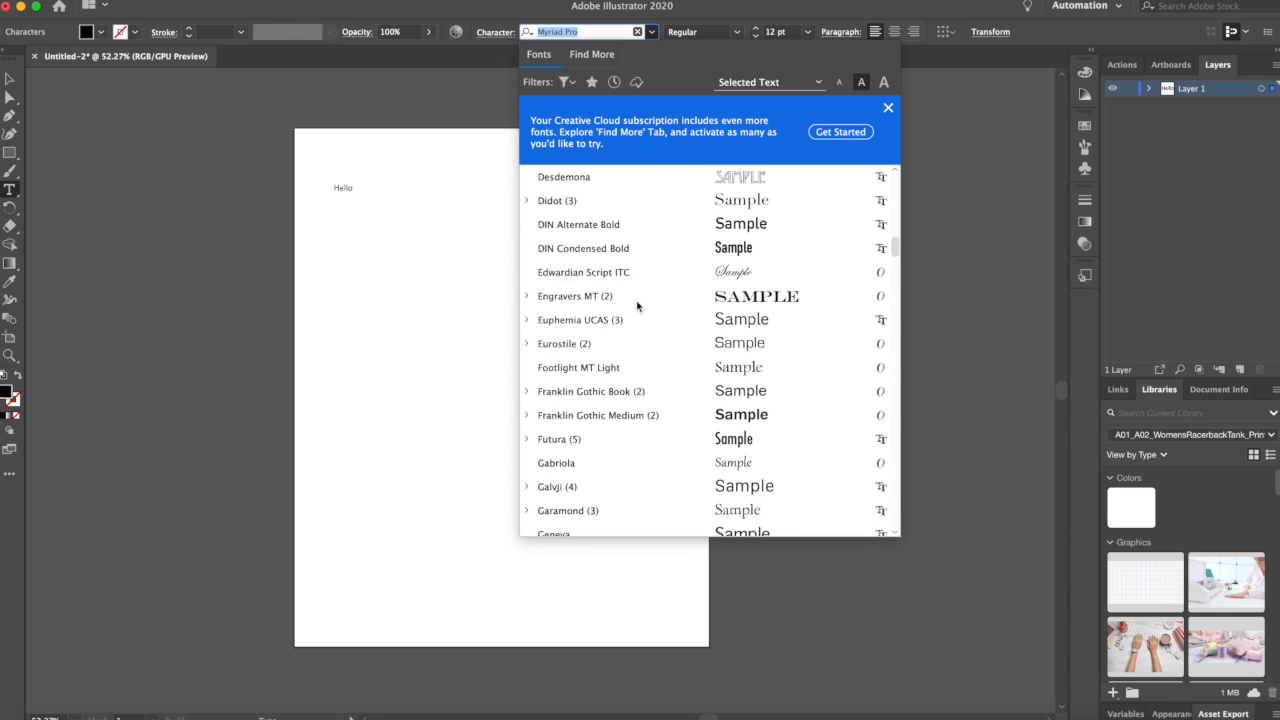
scroll(637, 306, up, 8)
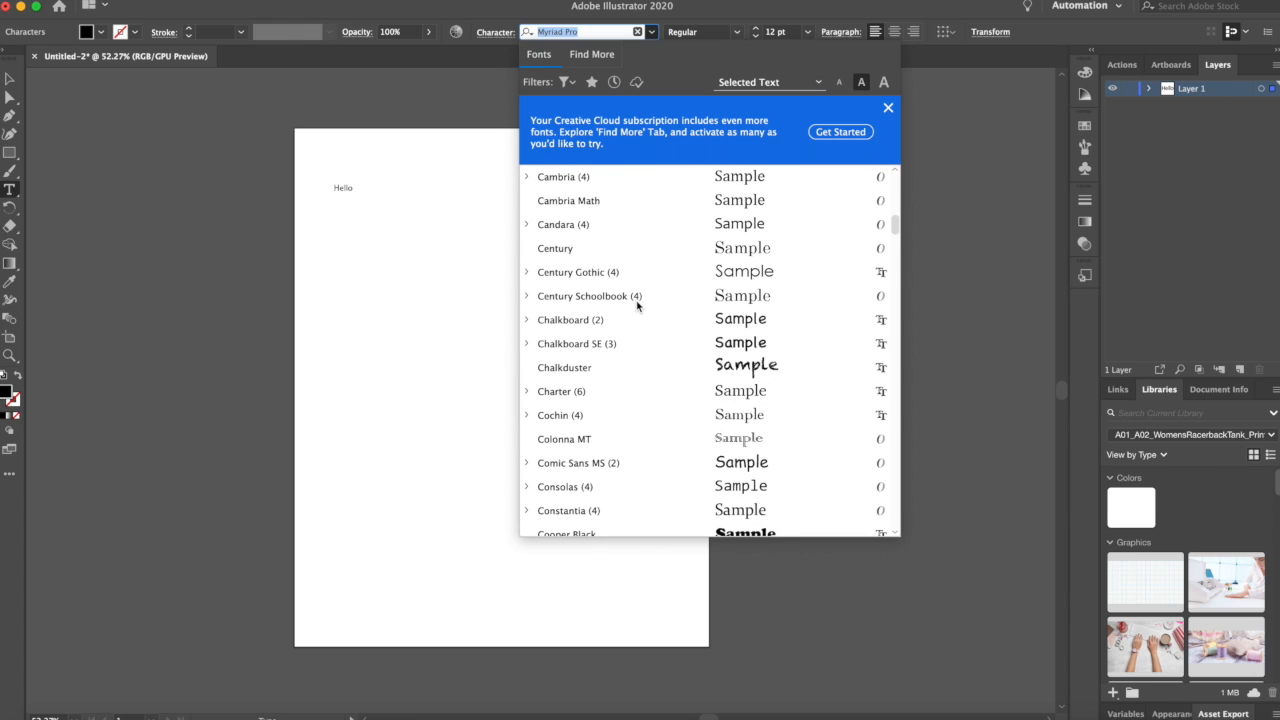
scroll(637, 306, up, 10)
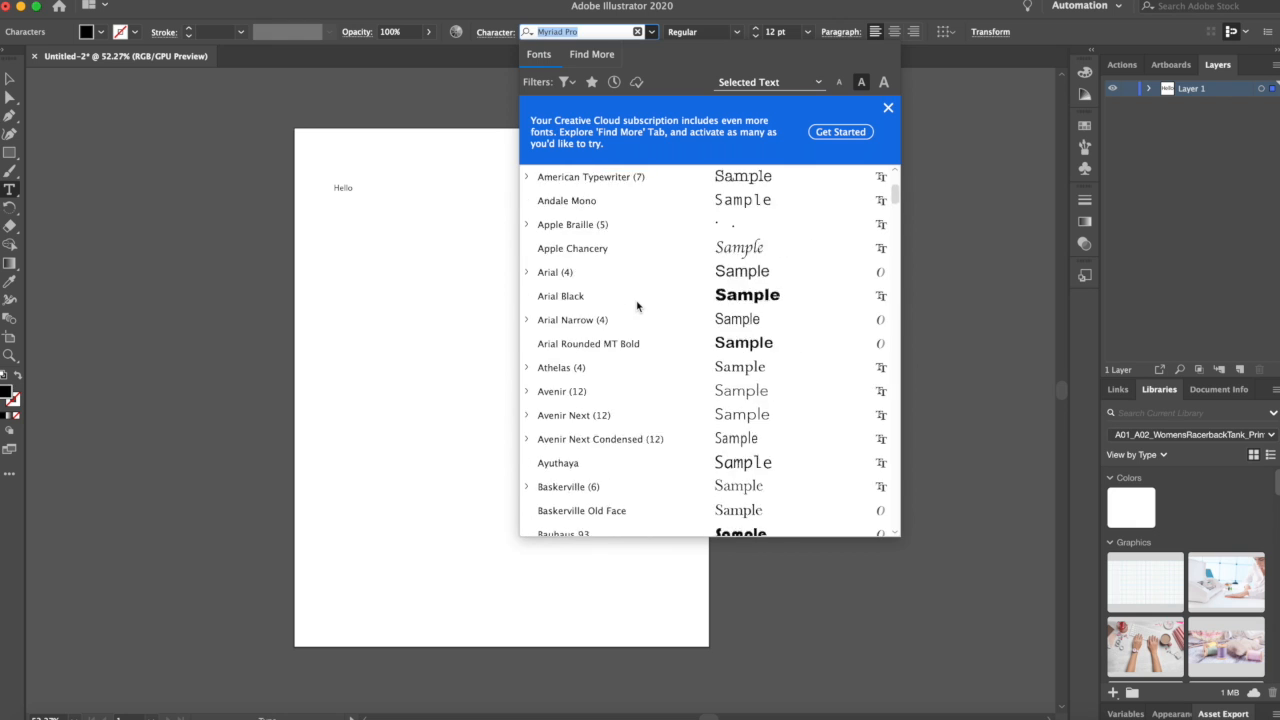
scroll(637, 306, up, 3)
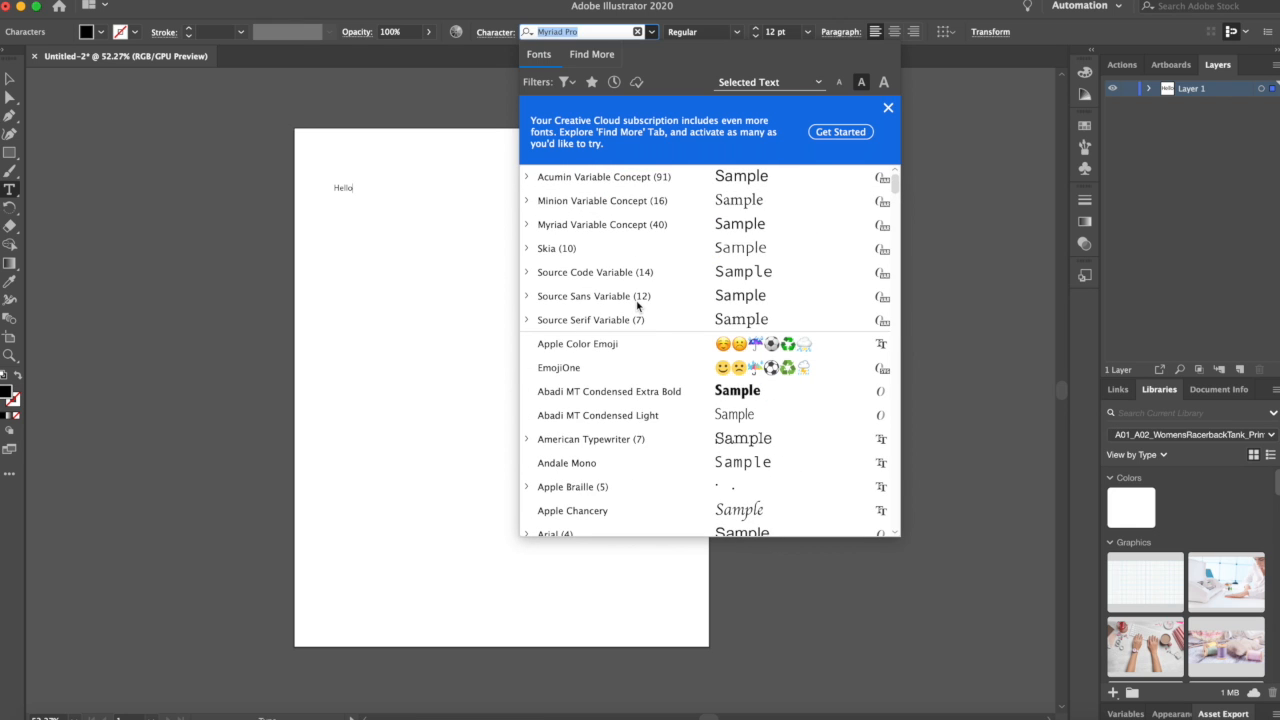
scroll(637, 306, down, 20)
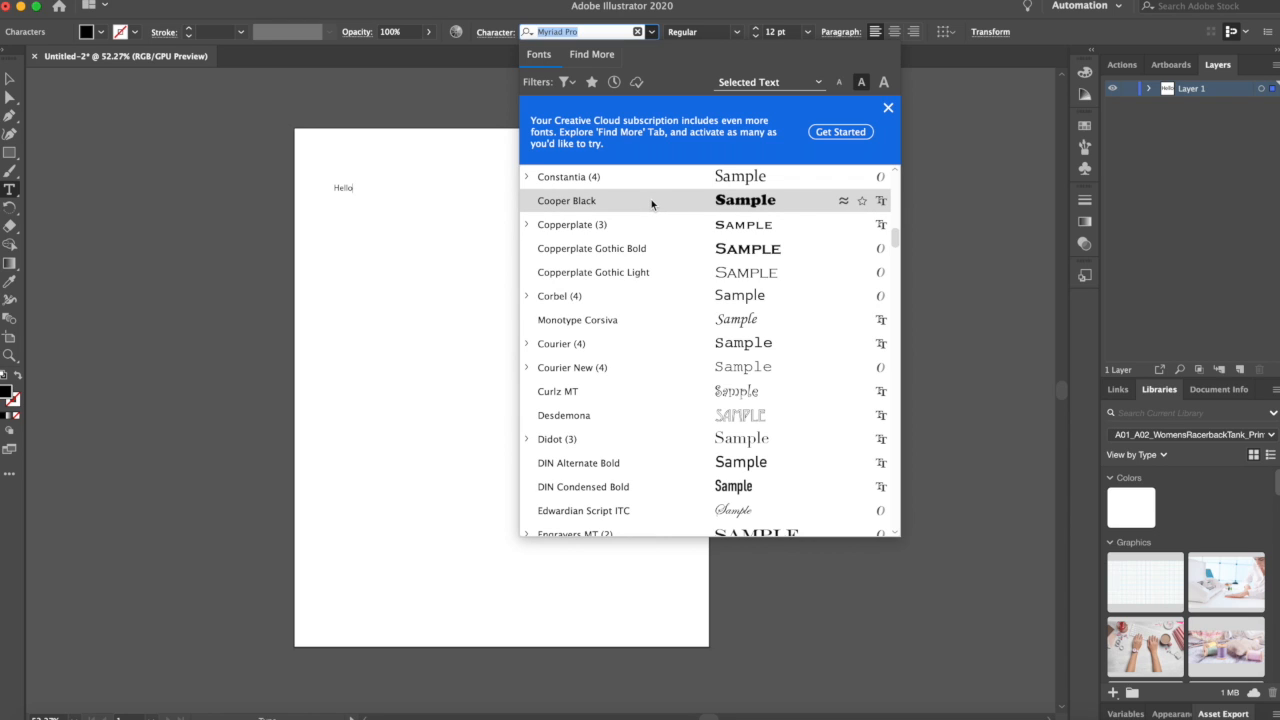
click(622, 202)
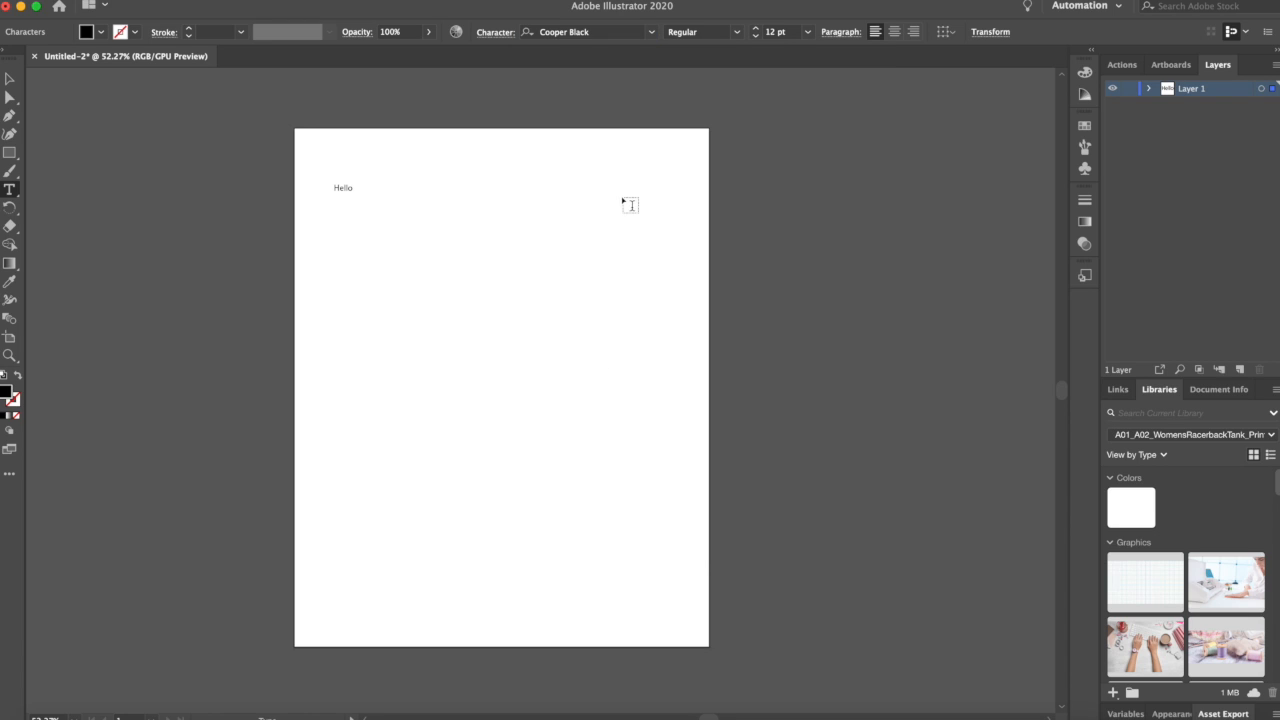
Step: Select the Hello text and set its font to Cooper Black
click(345, 189)
double_click(341, 188)
click(347, 188)
key(Escape)
double_click(347, 193)
click(656, 36)
scroll(634, 331, up, 20)
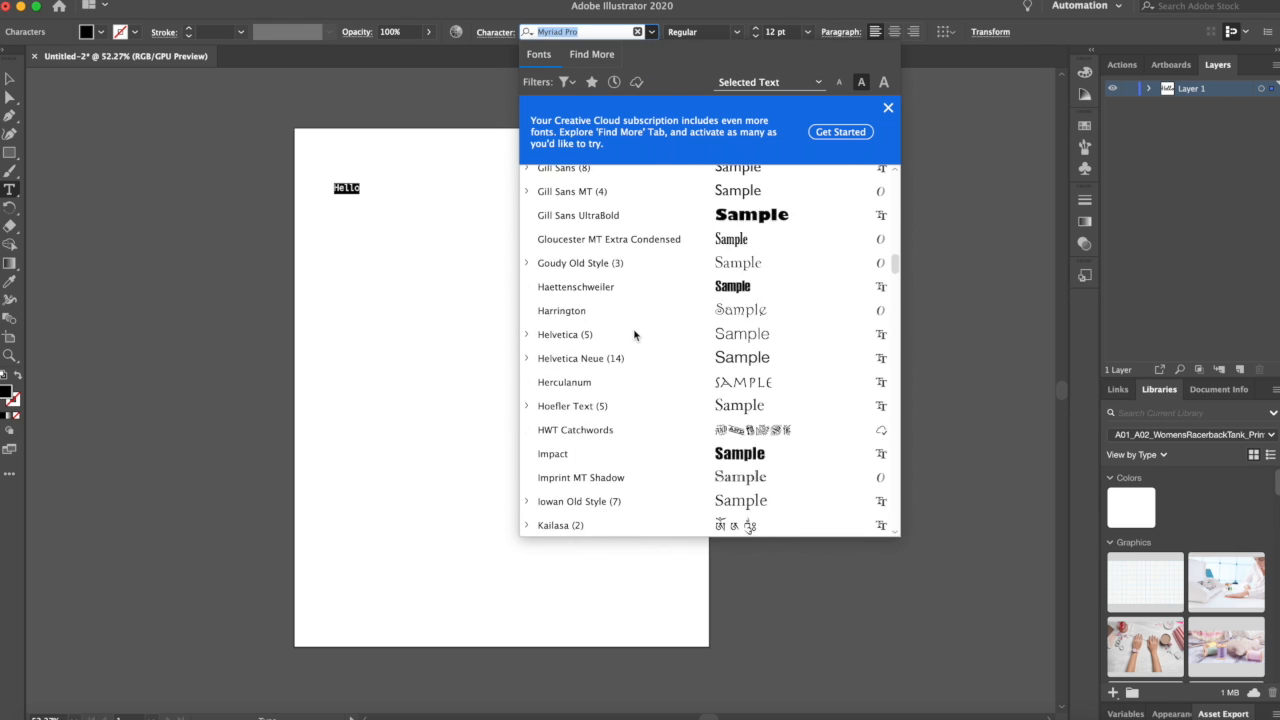
scroll(634, 335, up, 5)
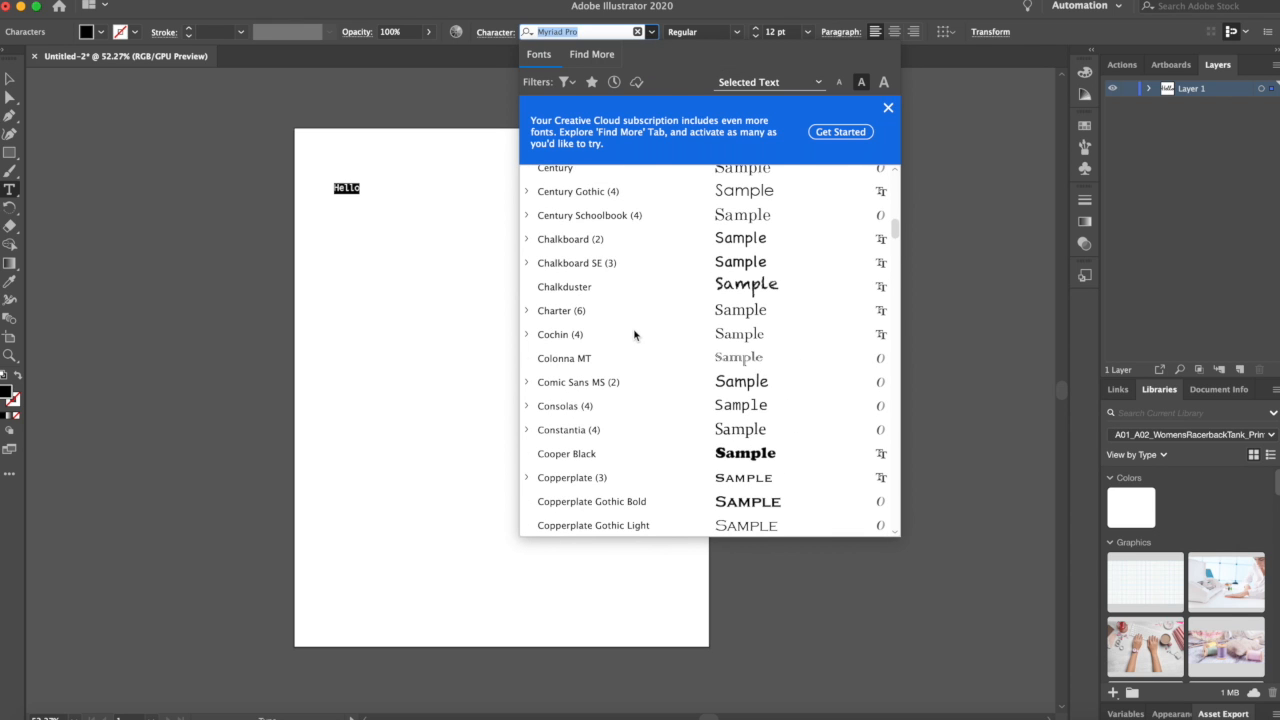
scroll(634, 335, down, 3)
click(625, 381)
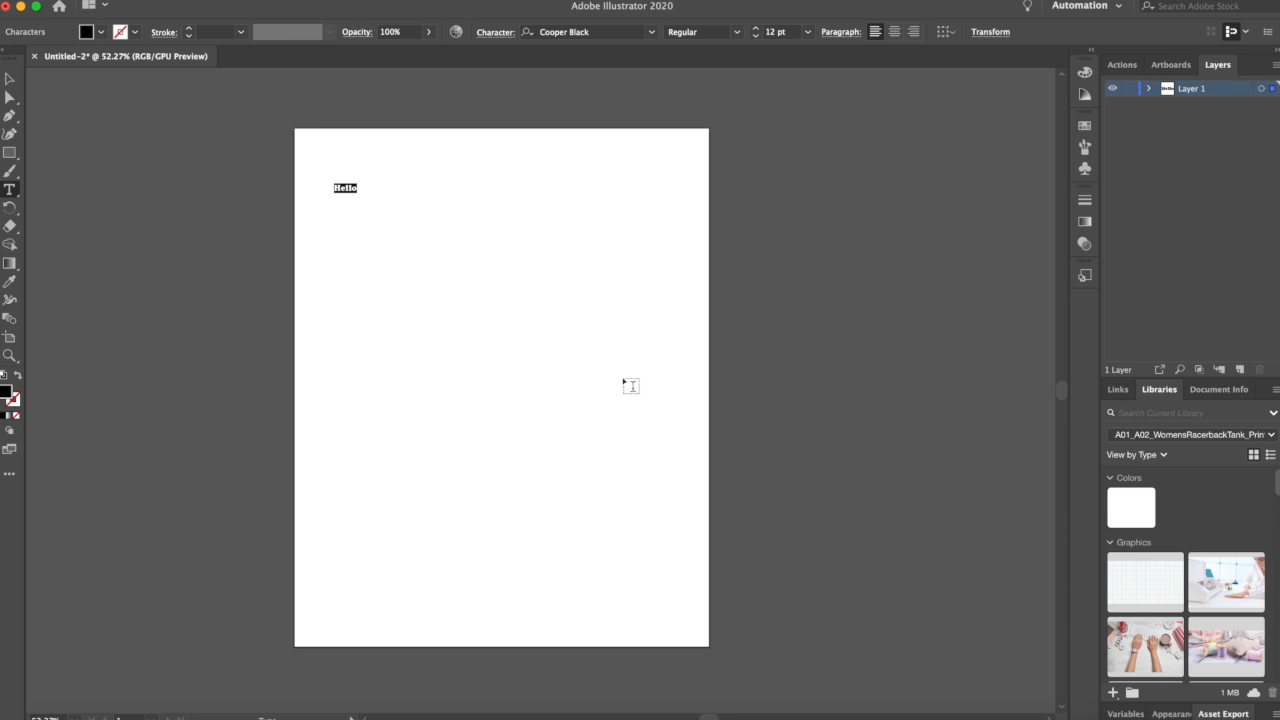
Step: Set the Hello text's font size to 60 pt
click(739, 33)
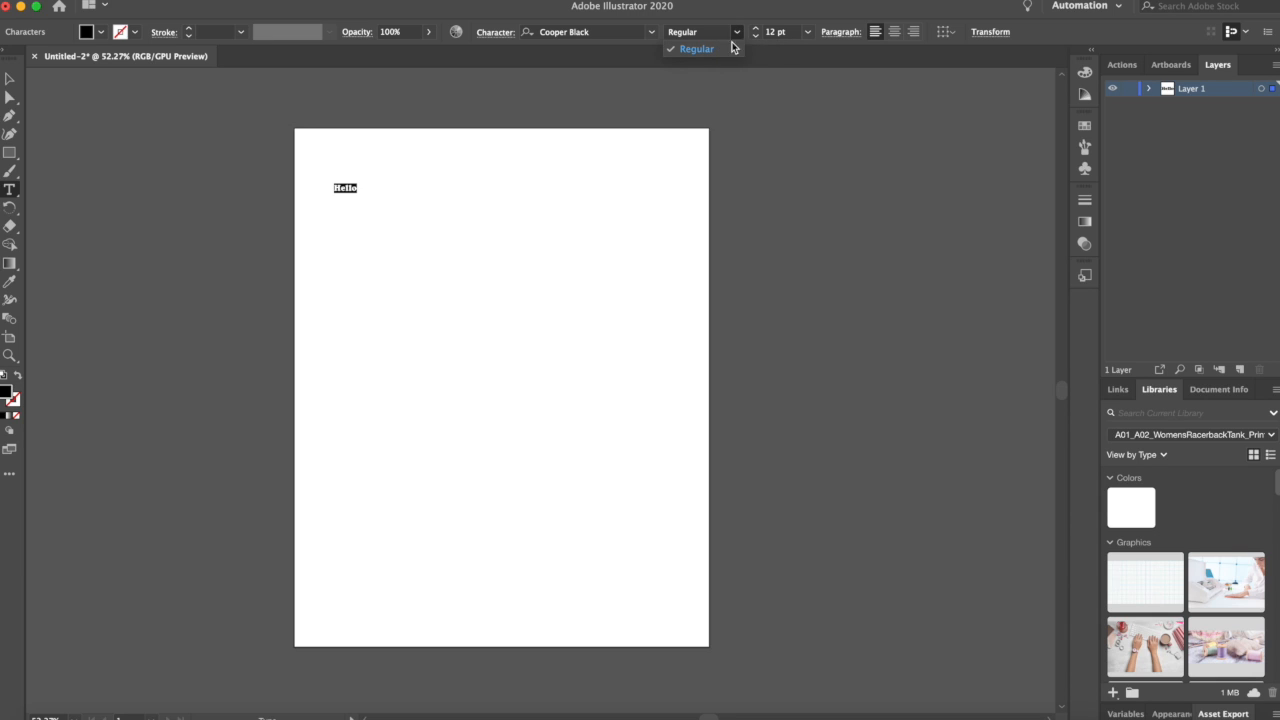
click(738, 35)
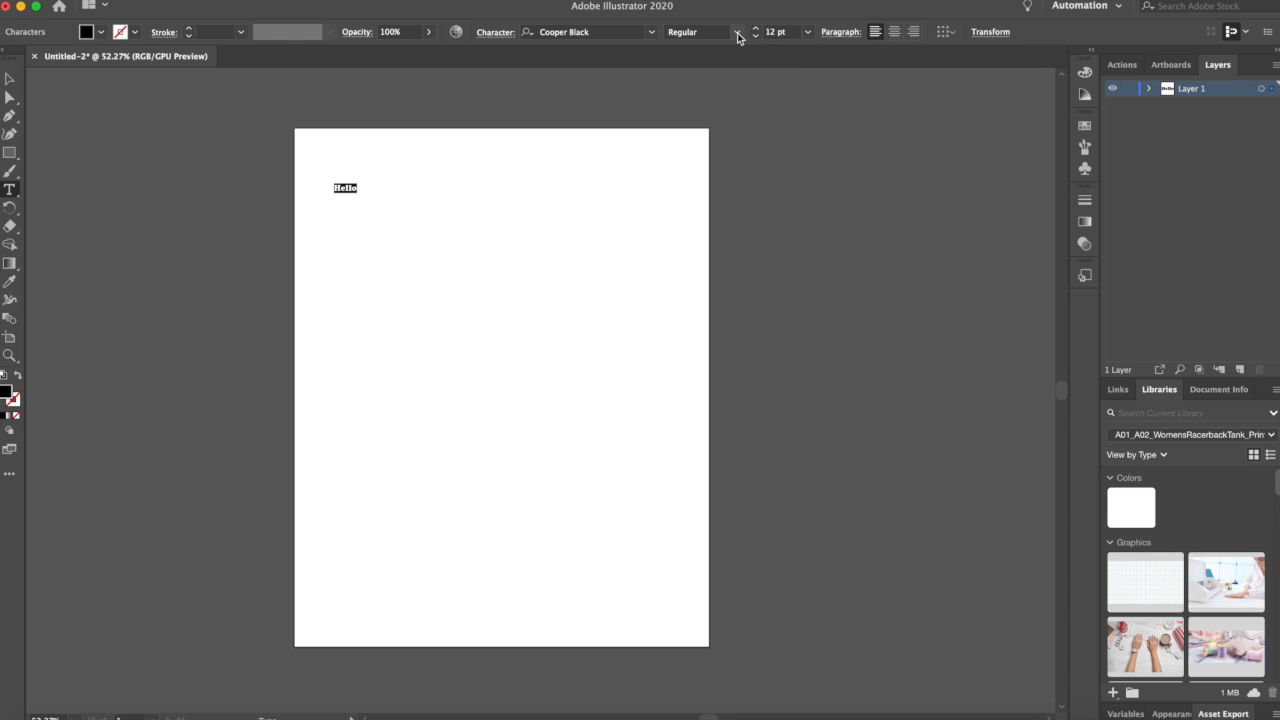
click(808, 33)
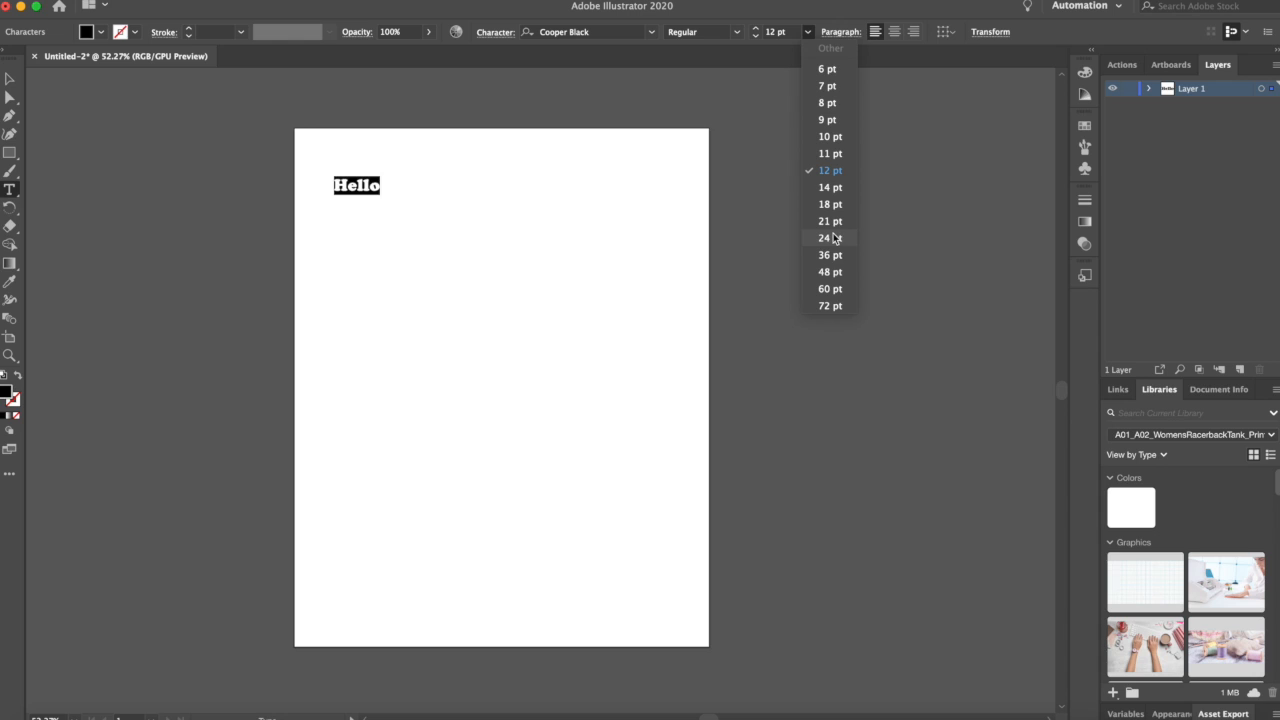
click(835, 293)
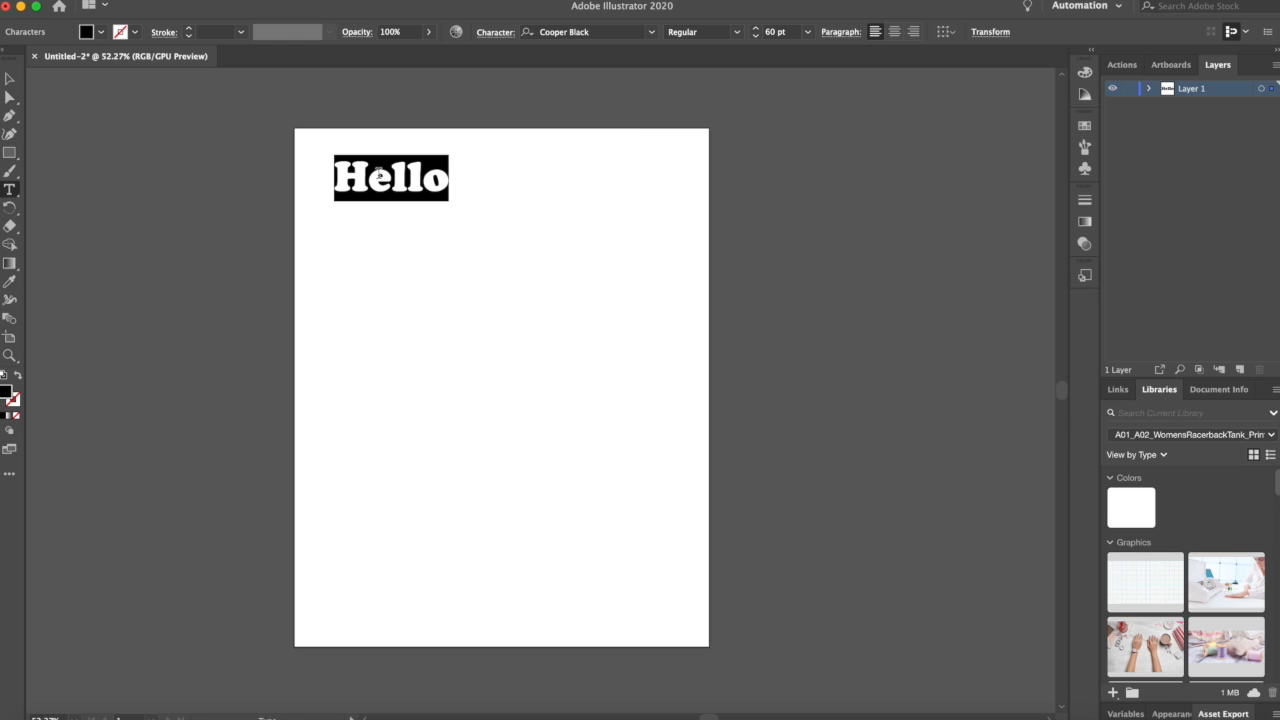
Step: Select the Hello text object and scale it by its corner to about 177 pt, spanning most of the artboard width
click(372, 175)
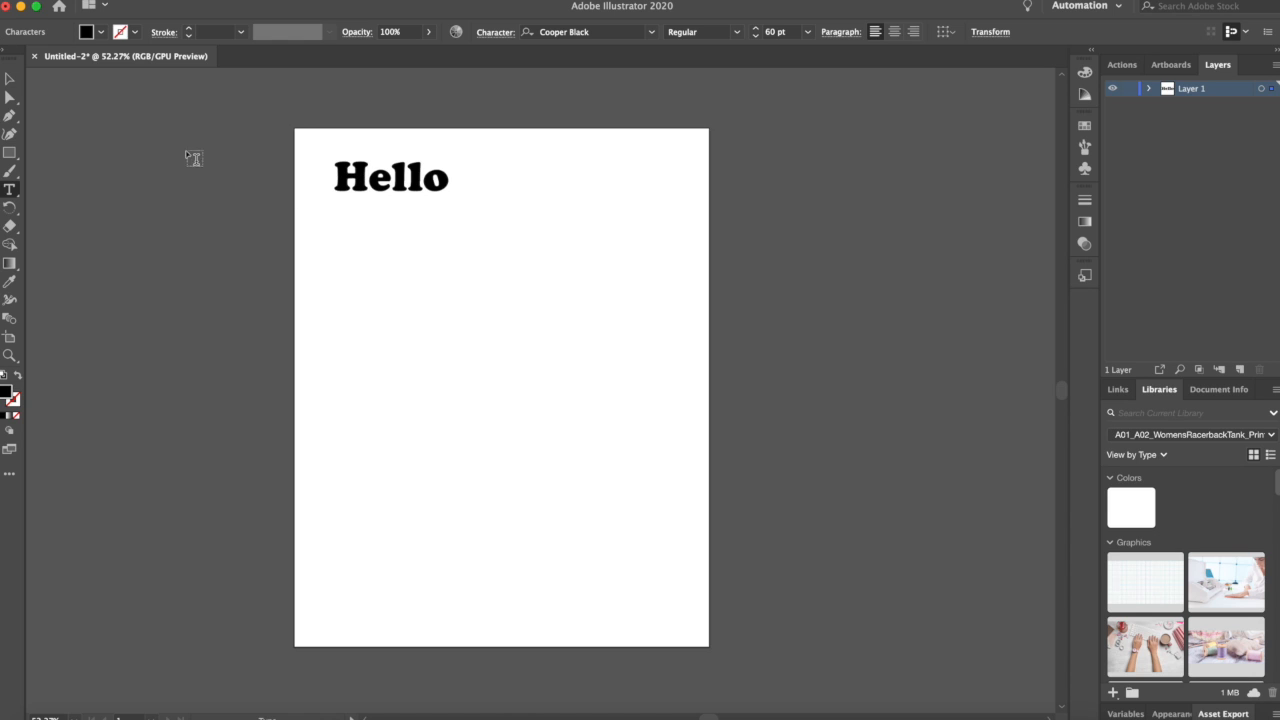
click(11, 81)
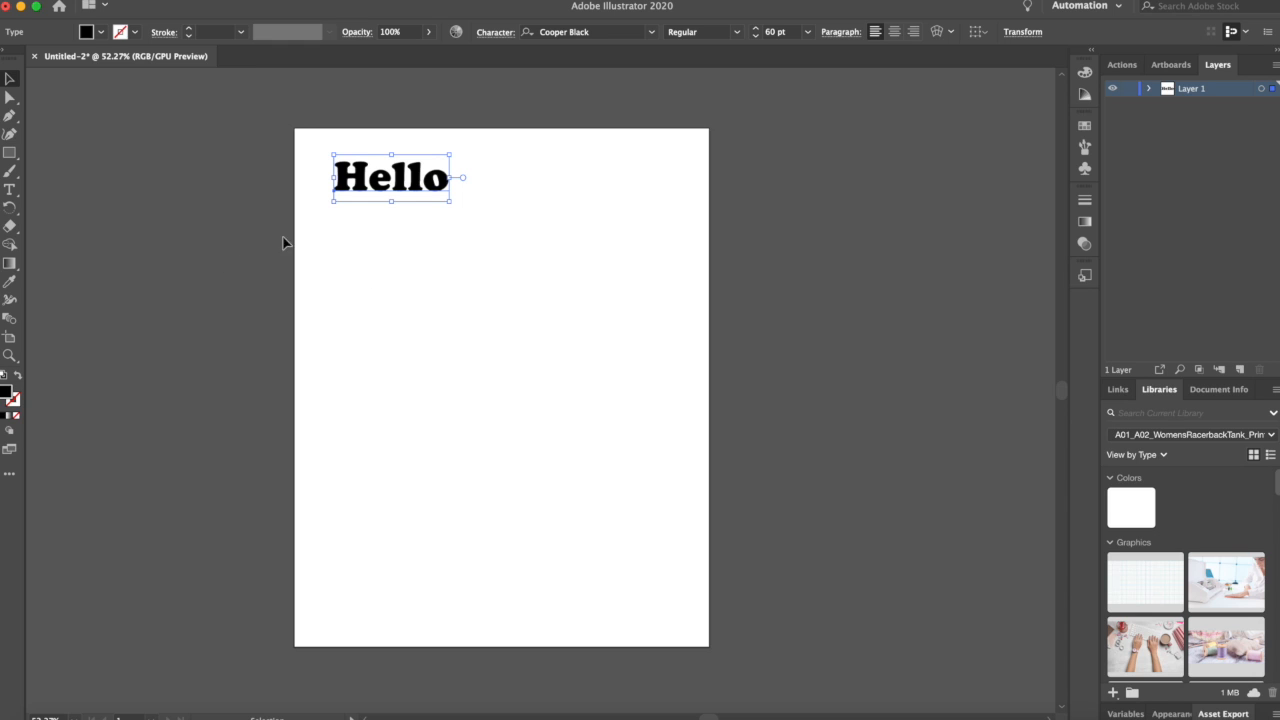
click(389, 292)
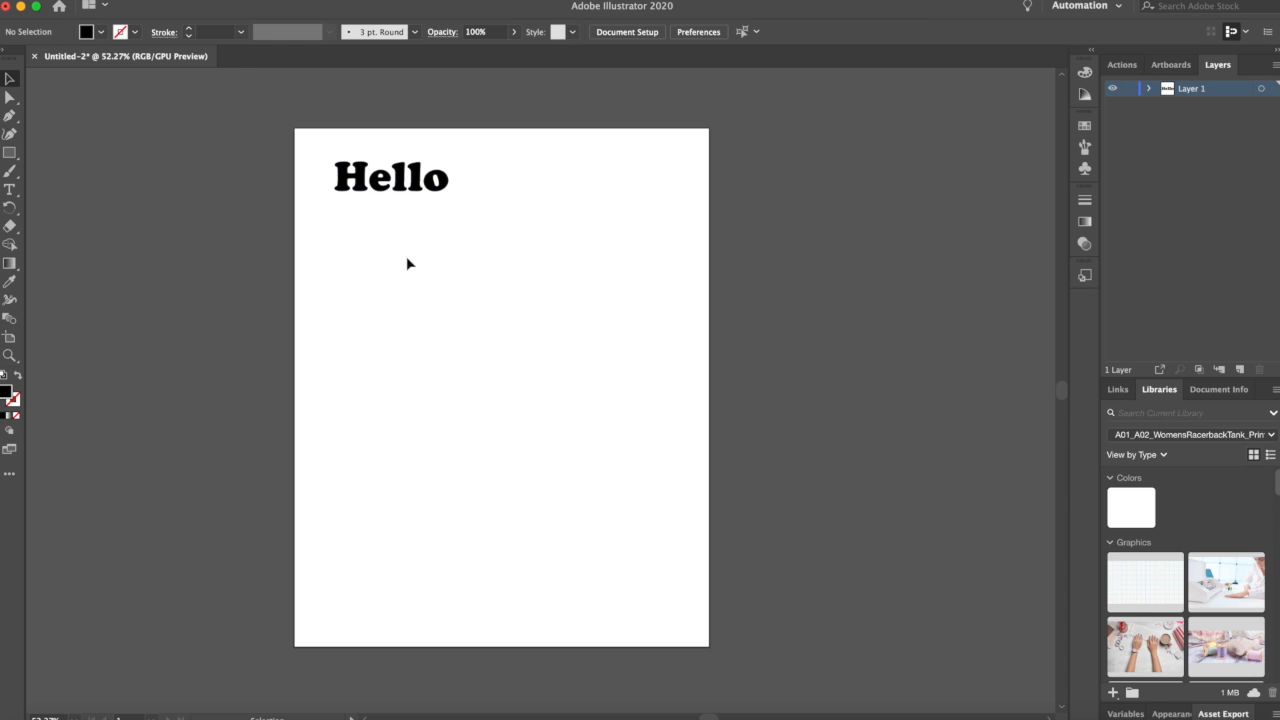
click(413, 187)
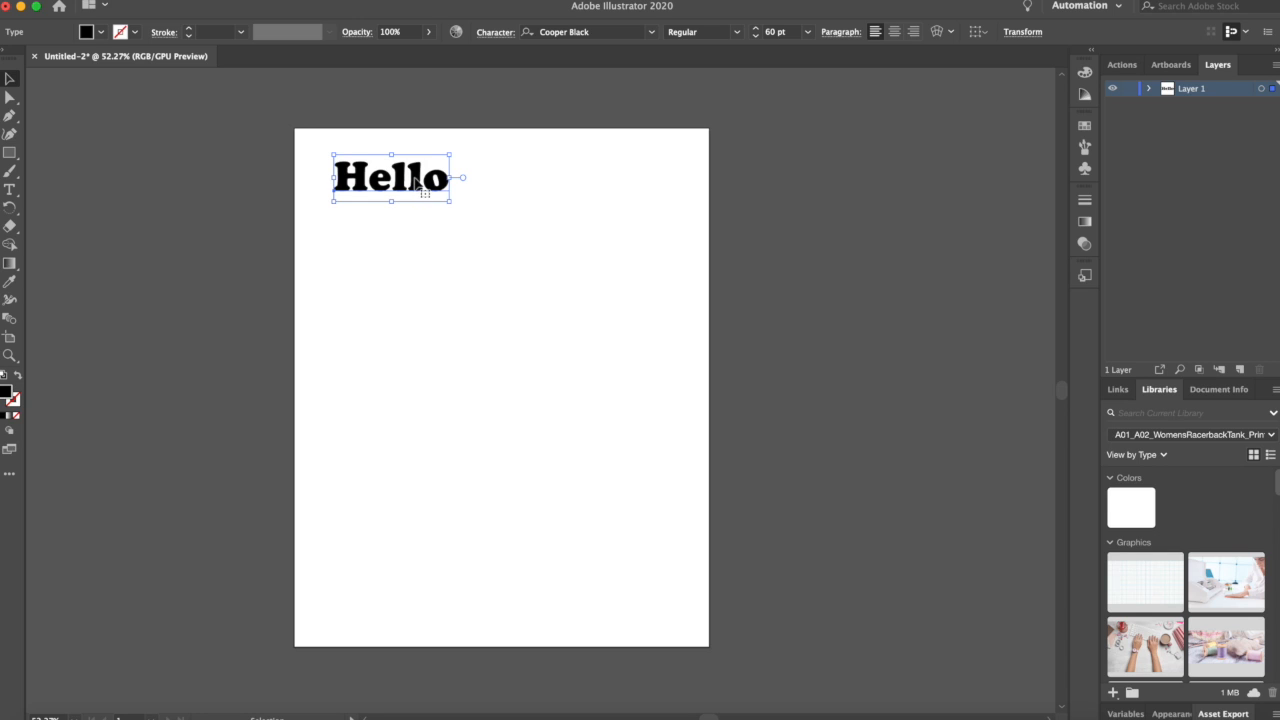
click(402, 330)
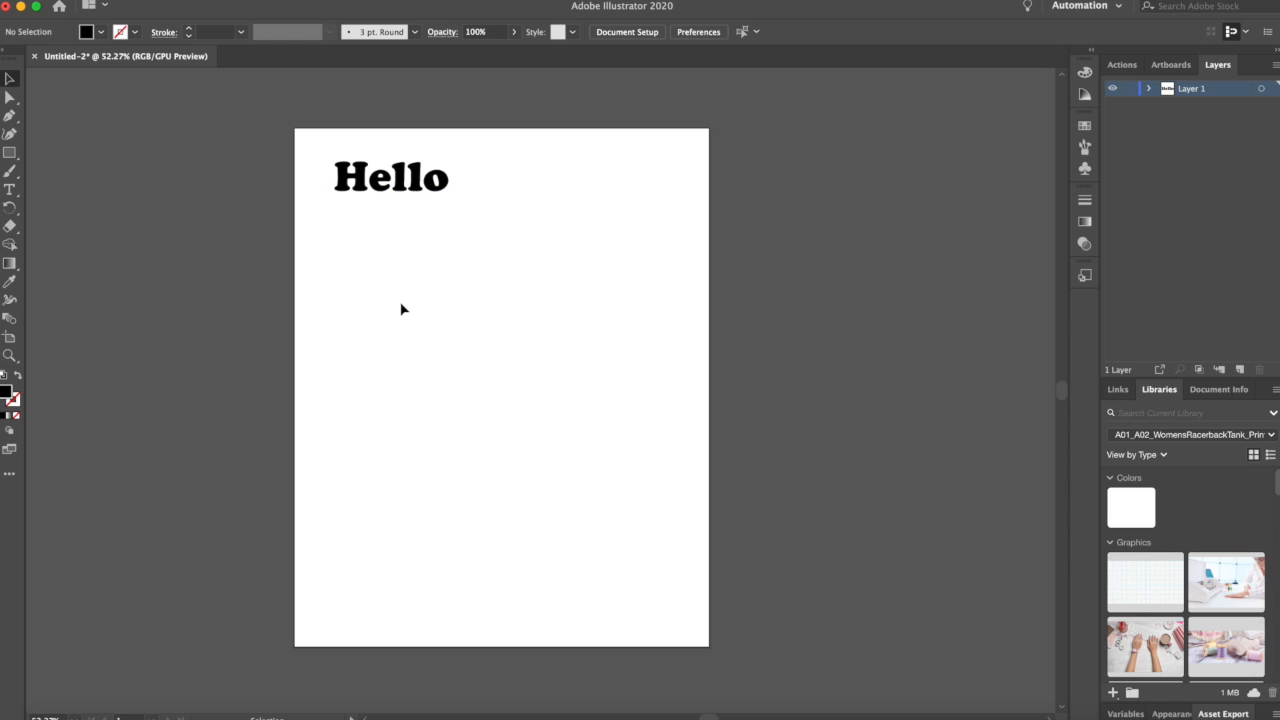
click(415, 181)
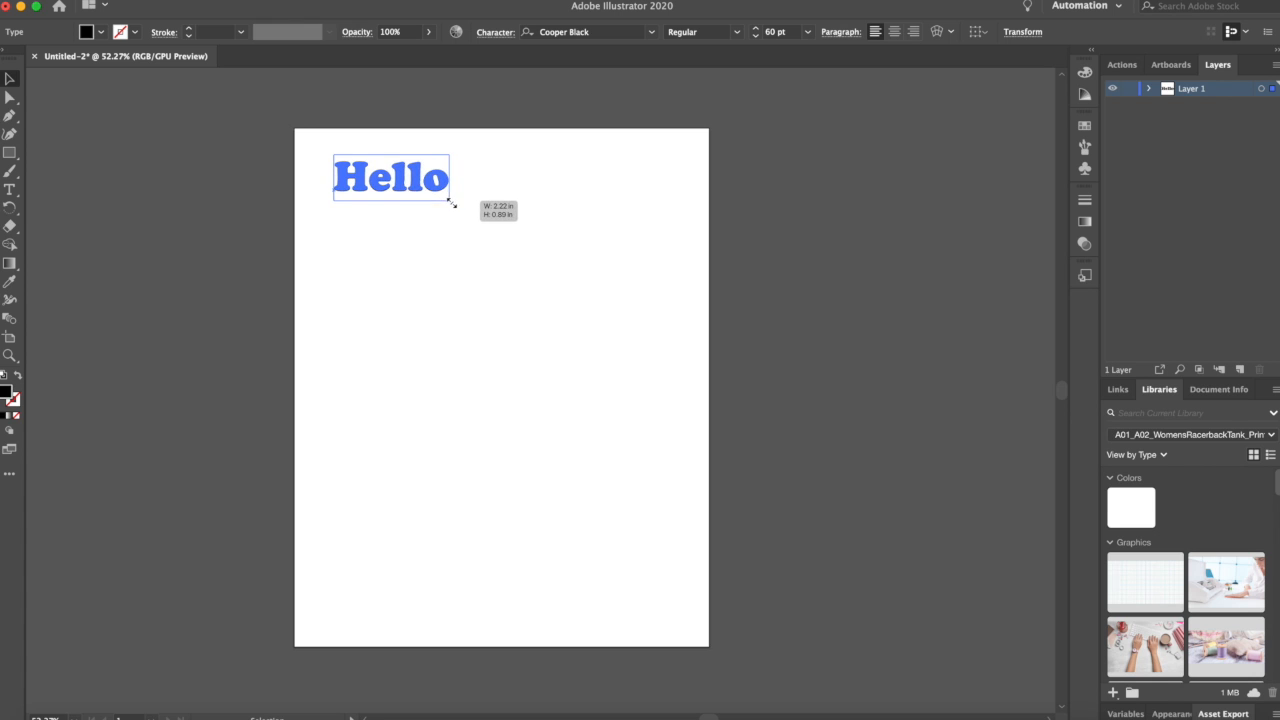
mouse_move(507, 231)
mouse_down()
mouse_move(620, 230)
mouse_move(652, 203)
mouse_move(660, 290)
mouse_move(524, 324)
mouse_move(421, 308)
mouse_move(584, 270)
mouse_move(630, 195)
mouse_move(647, 336)
mouse_move(666, 296)
mouse_move(569, 251)
mouse_move(654, 274)
mouse_move(498, 277)
mouse_move(509, 216)
mouse_move(526, 262)
mouse_move(497, 243)
mouse_up()
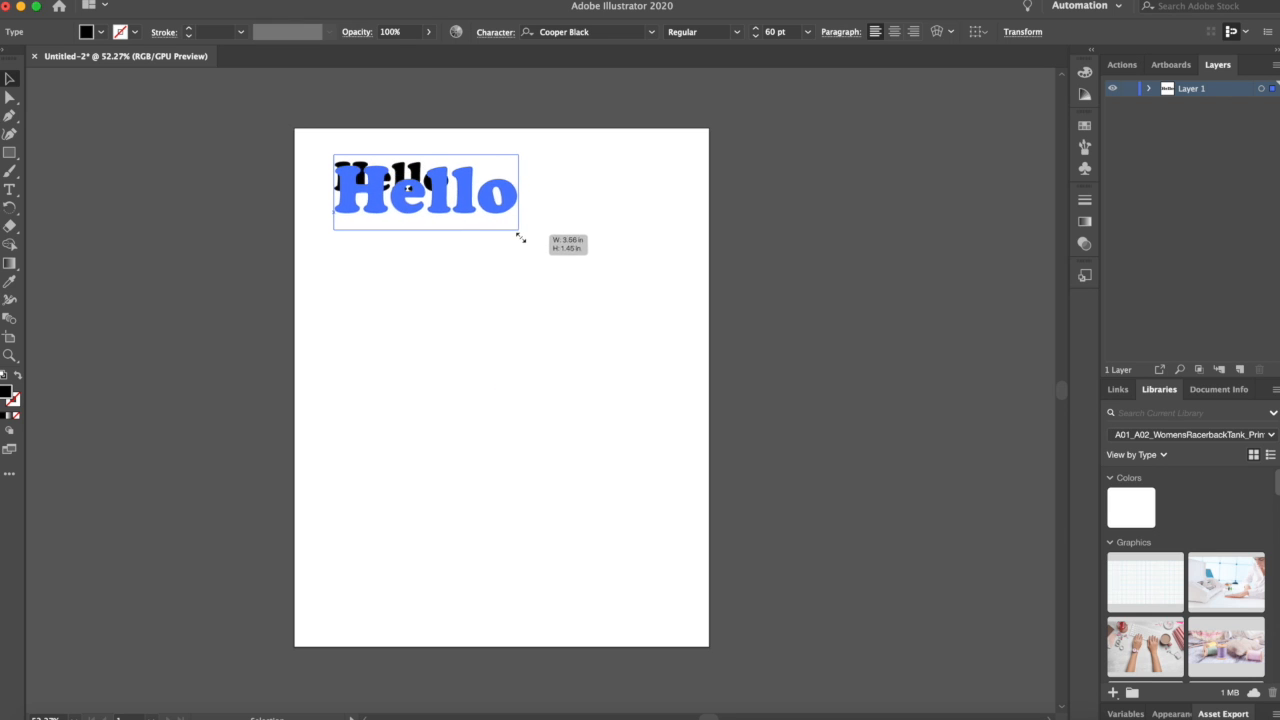
drag(524, 238, 674, 305)
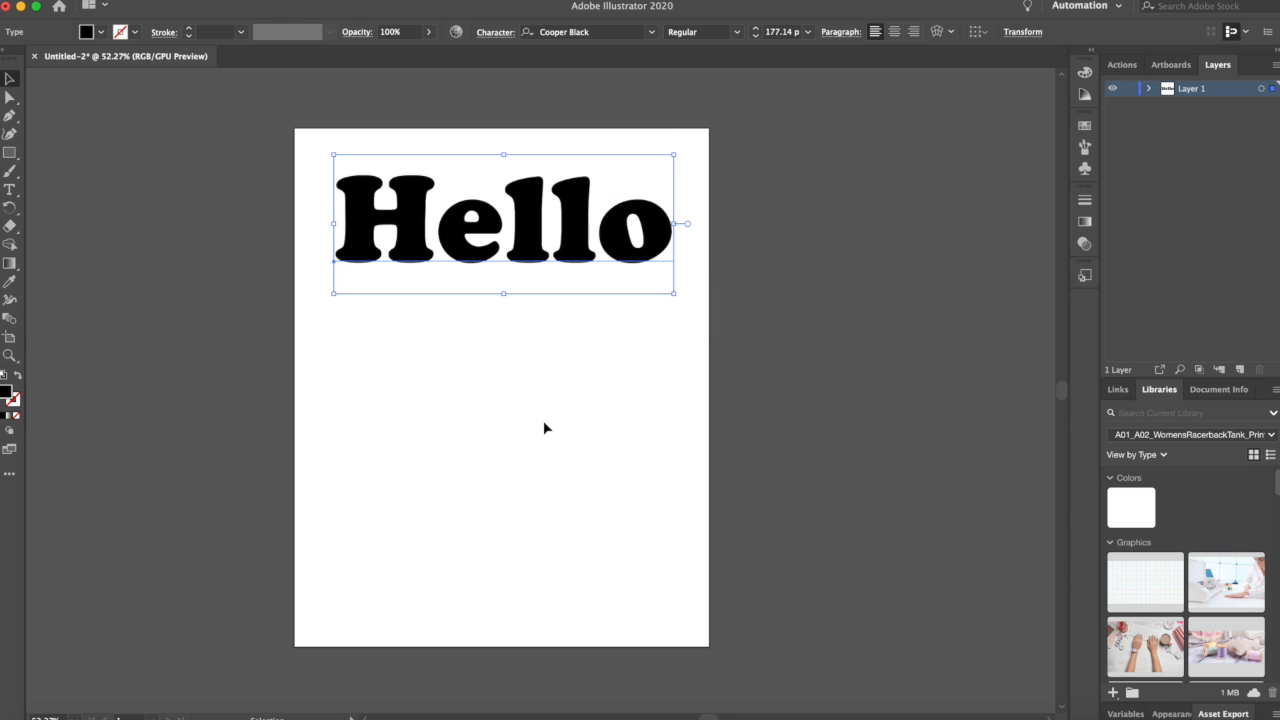
Step: Nudge the Hello text slightly upward on the artboard
click(544, 427)
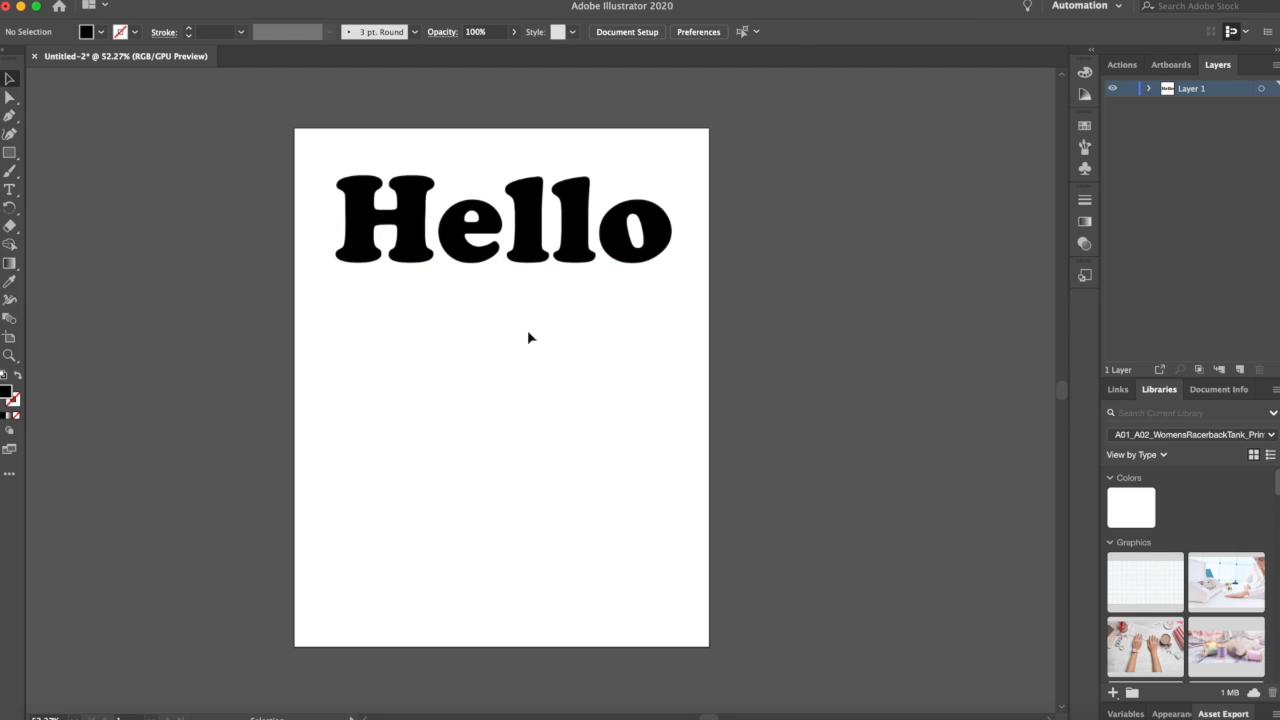
drag(578, 248, 568, 219)
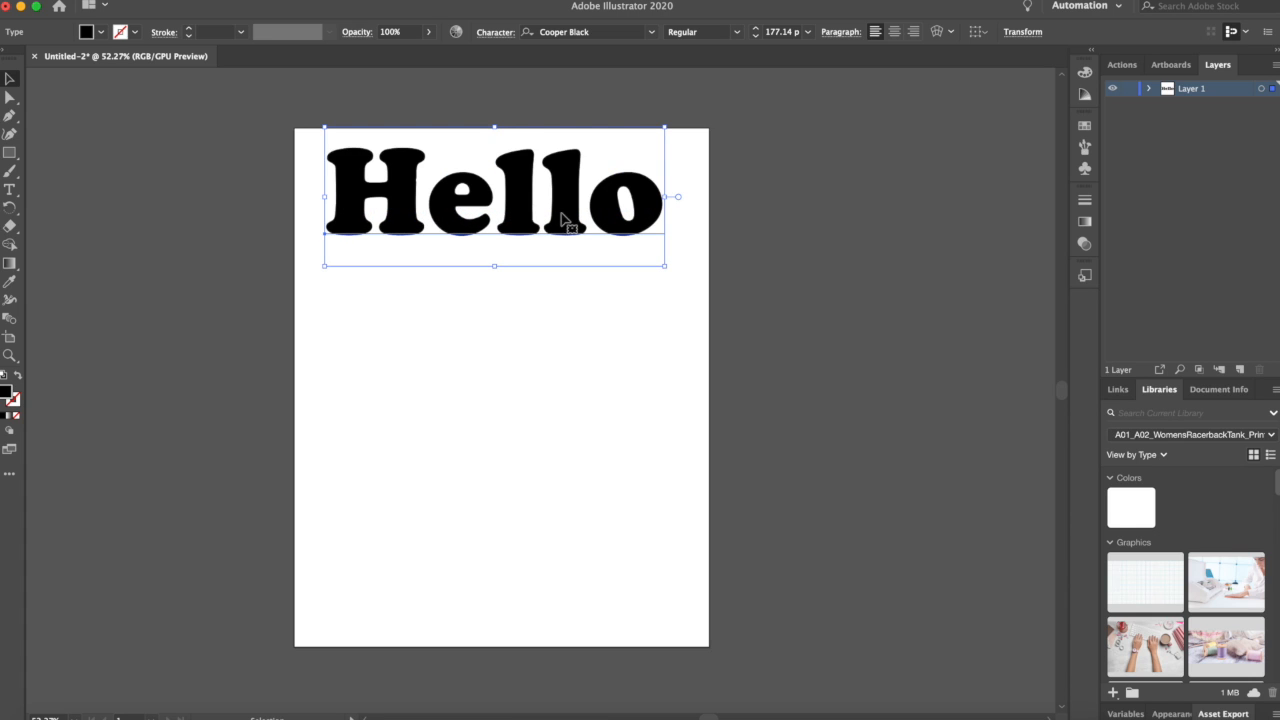
click(563, 422)
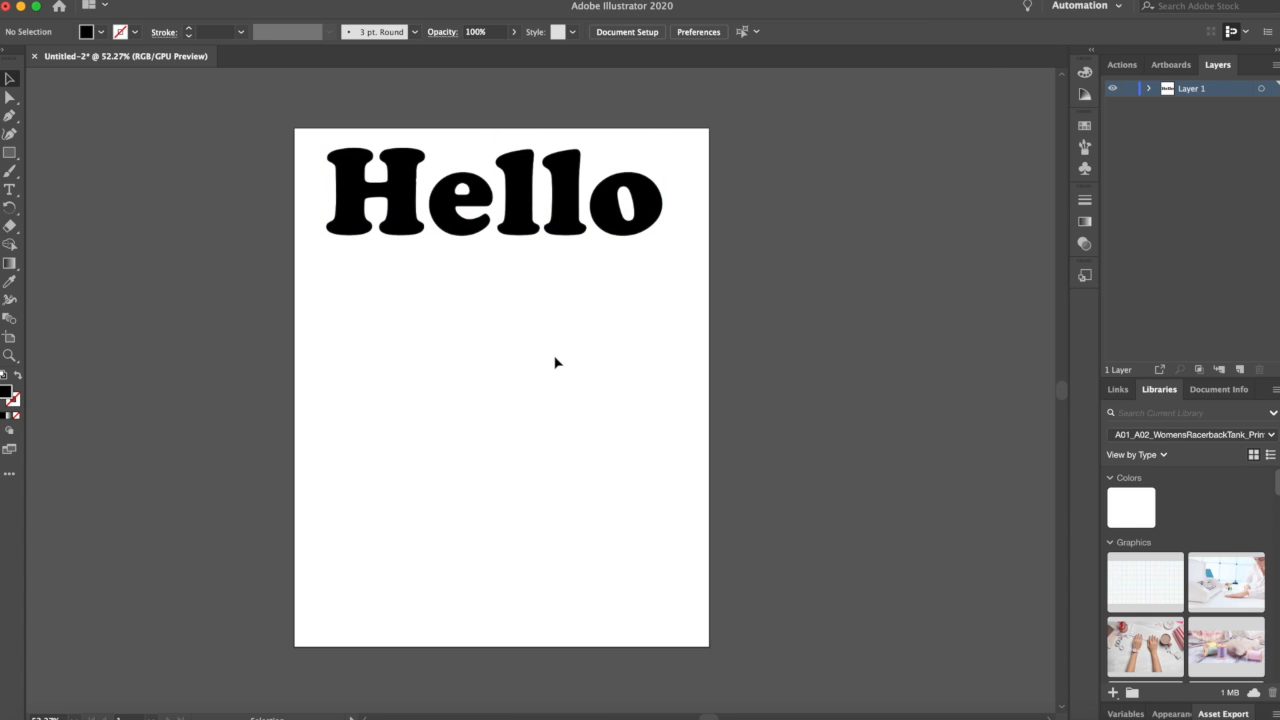
Step: Move the Hello text off the artboard to its right, near the top edge
click(404, 204)
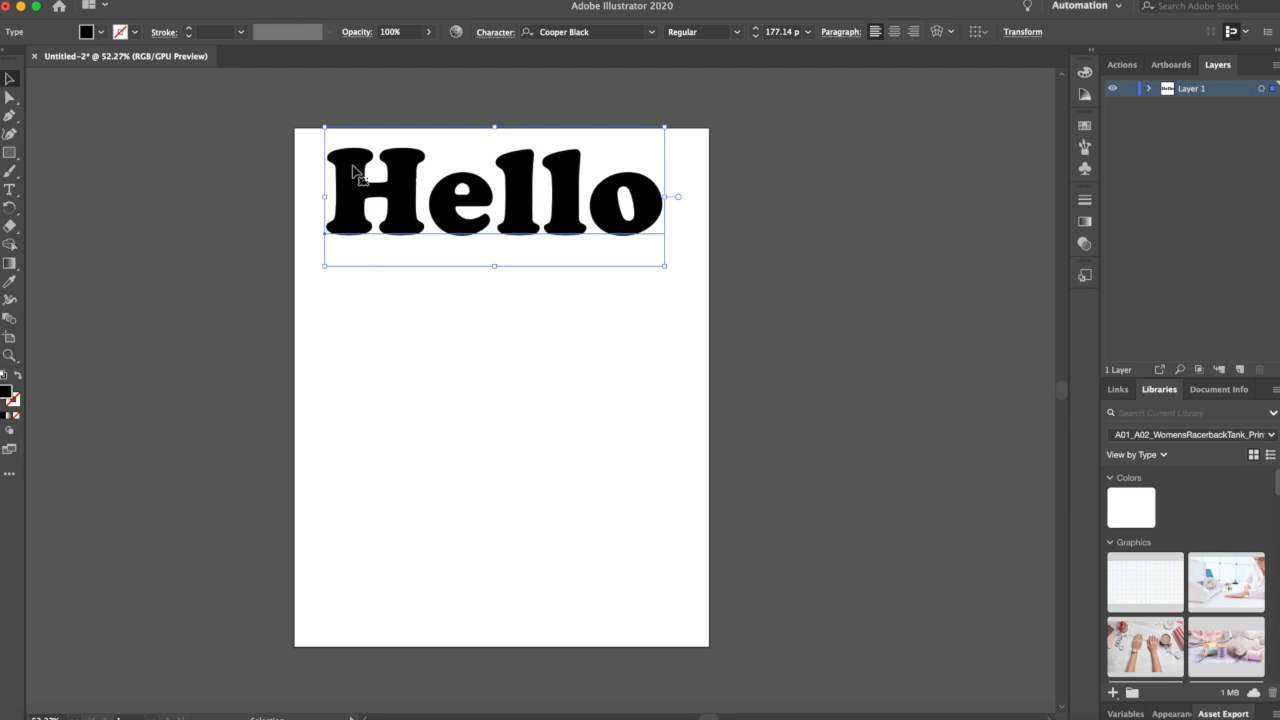
drag(351, 166, 765, 147)
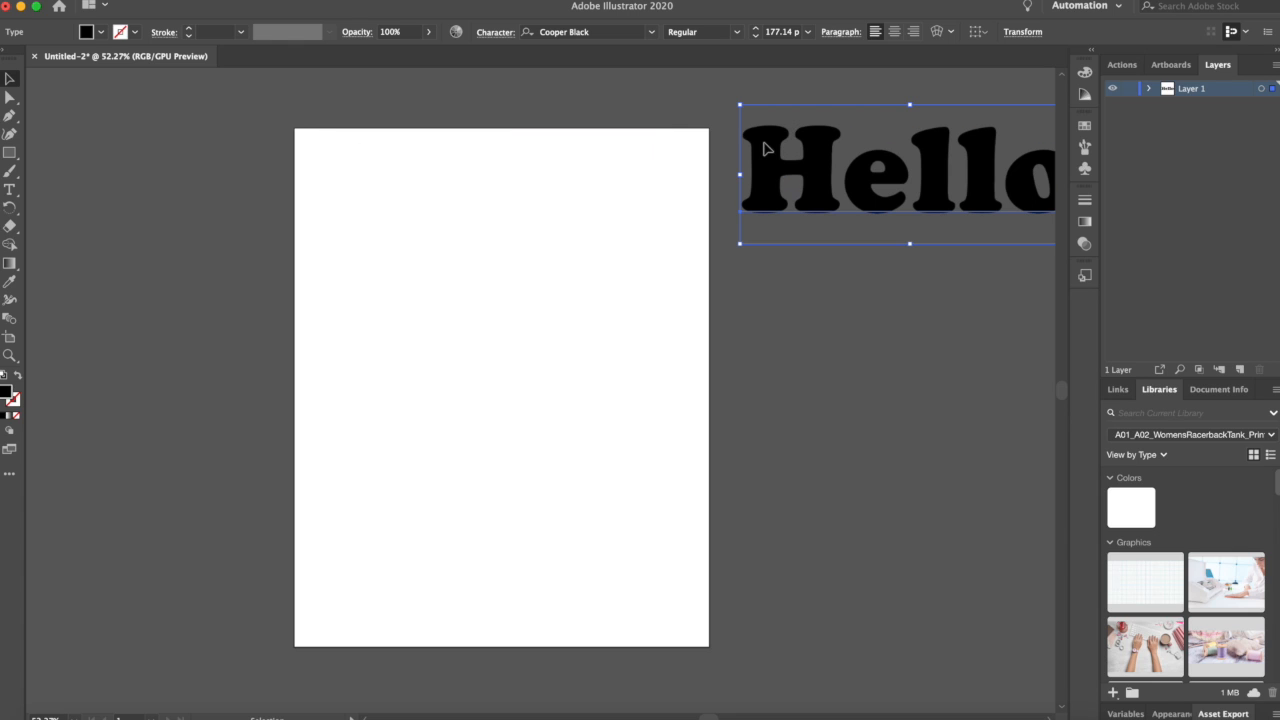
click(743, 382)
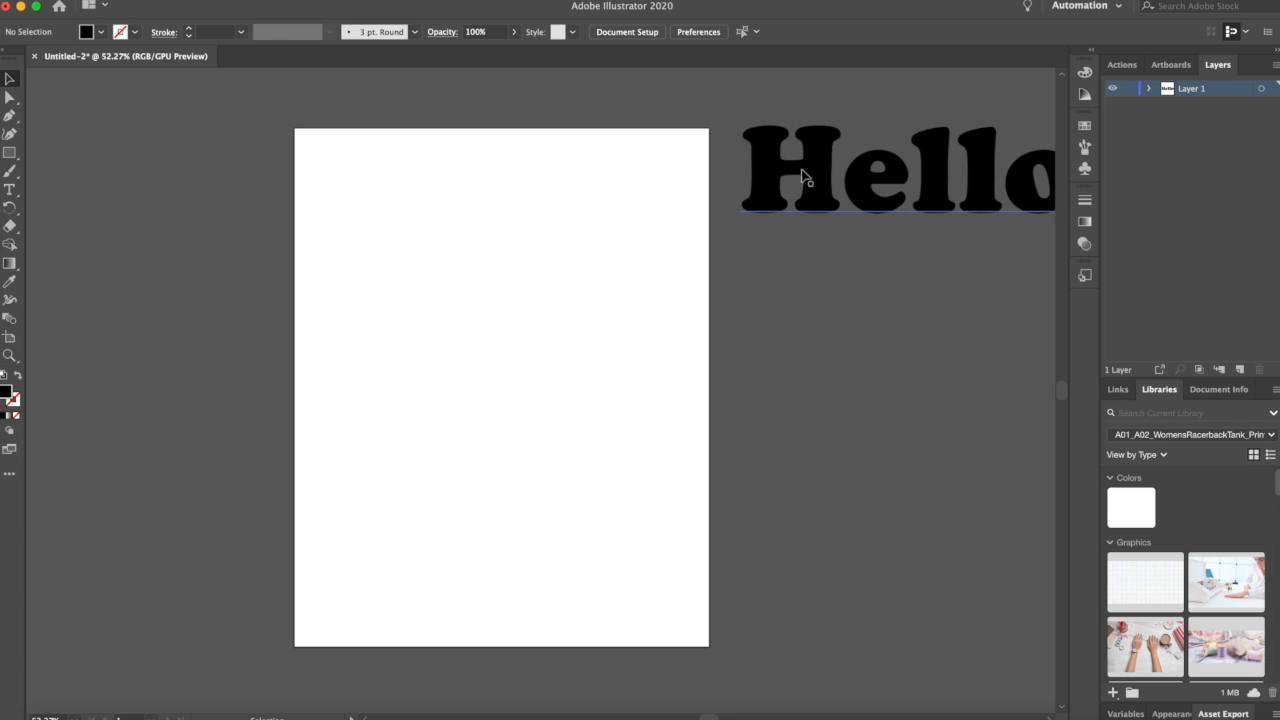
drag(774, 171, 799, 145)
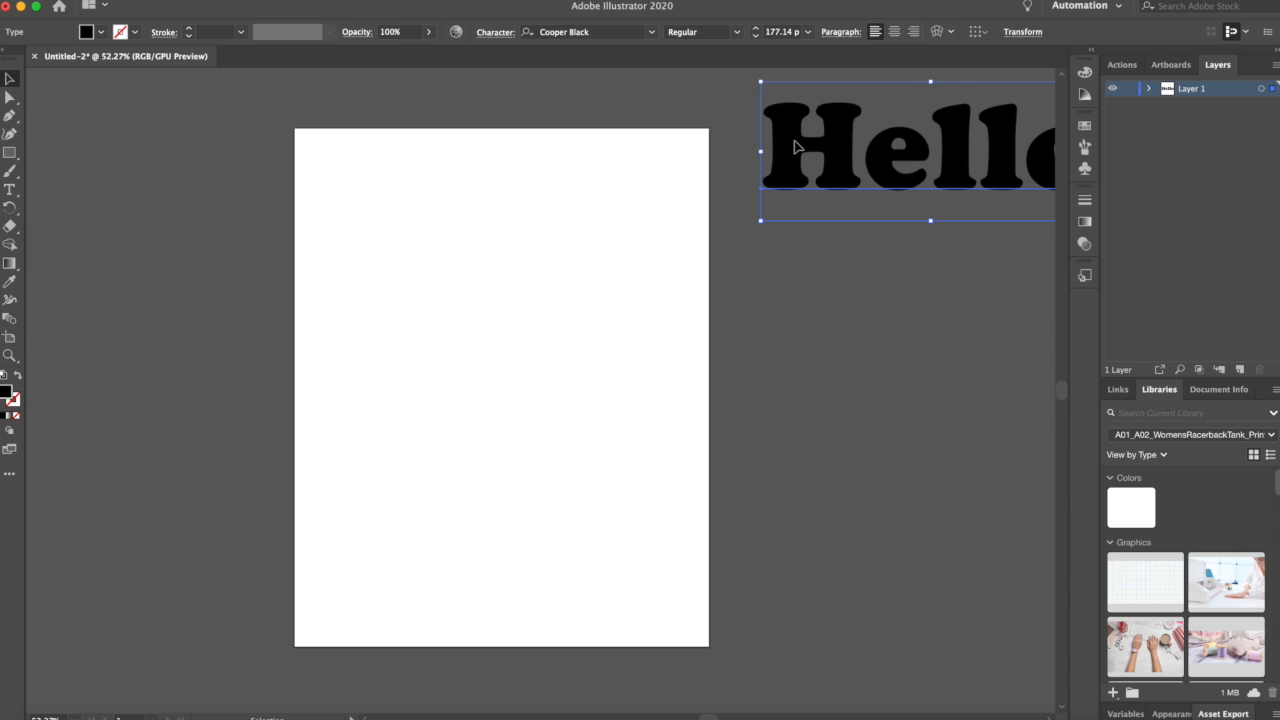
click(587, 237)
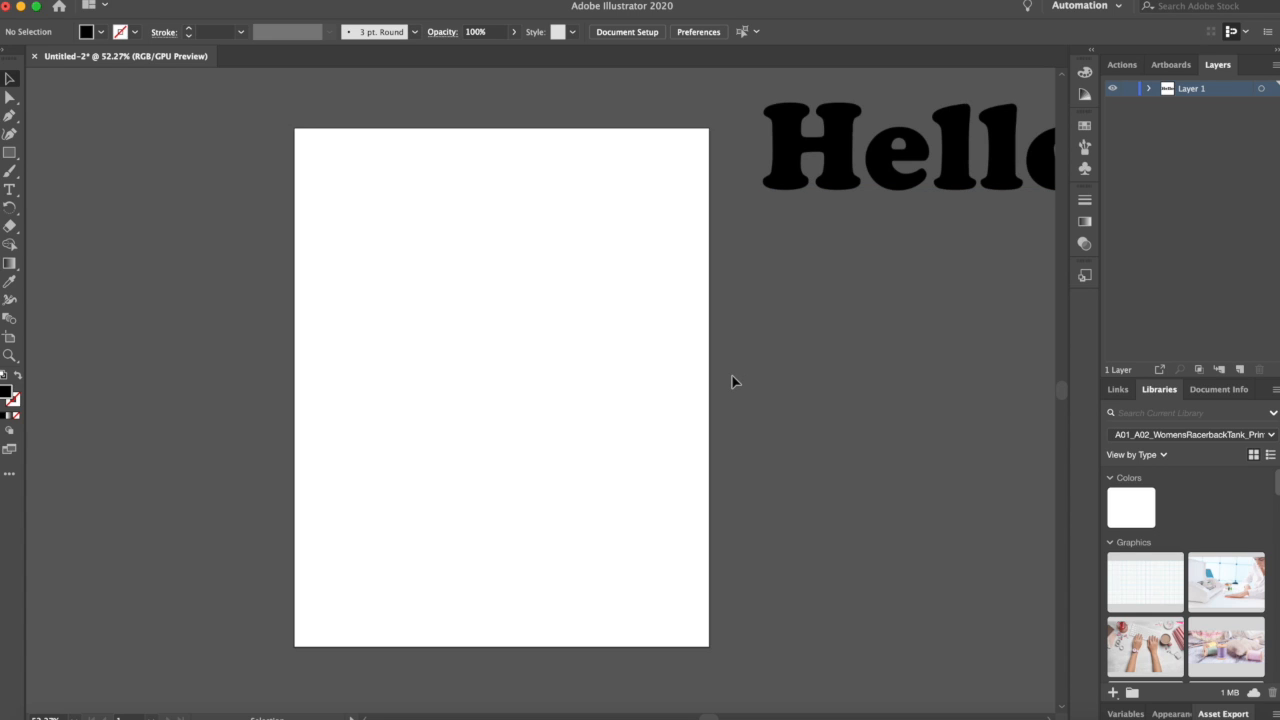
Step: Draw a wide rectangle about 6.15 x 0.67 in near the top of the artboard with the Rectangle Tool
click(17, 162)
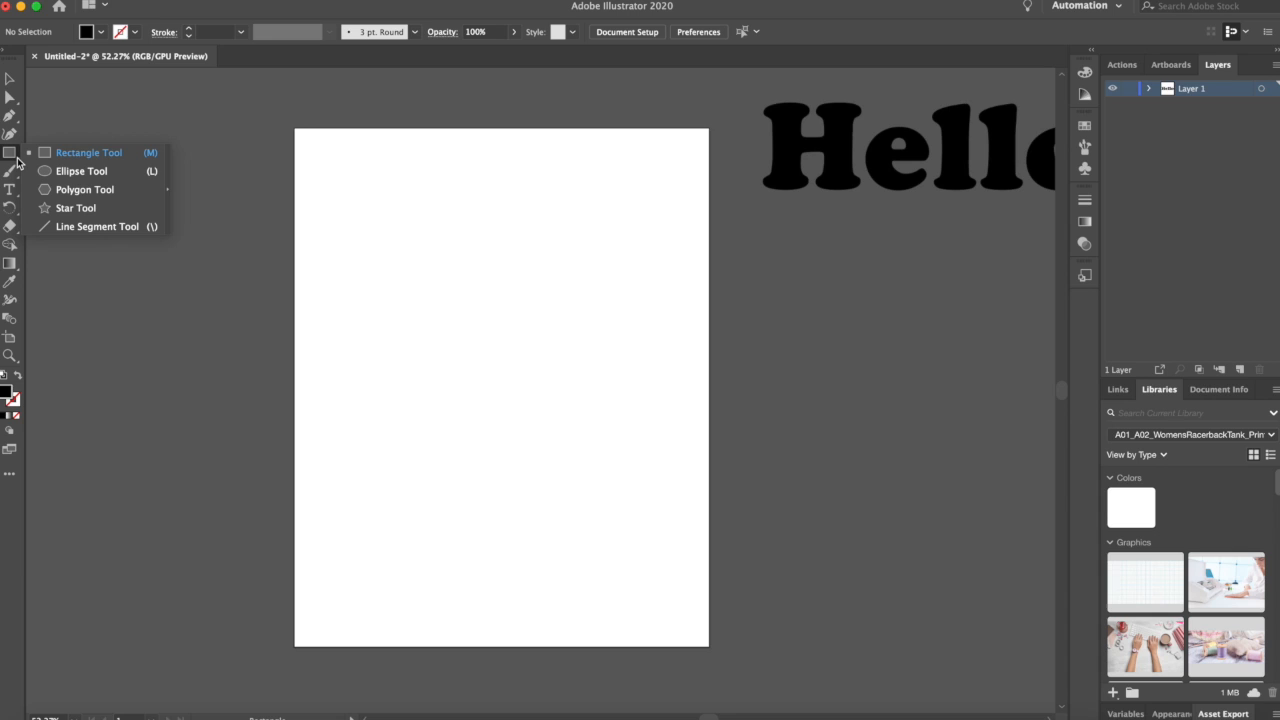
click(82, 157)
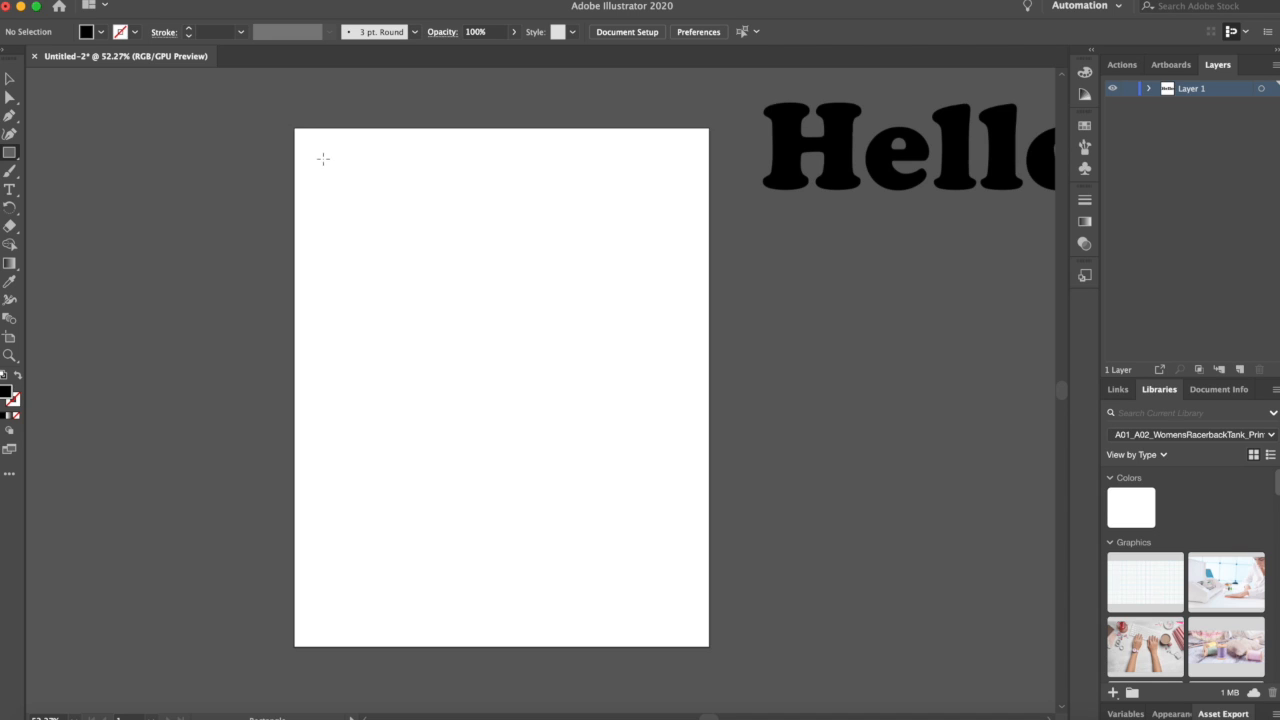
click(12, 158)
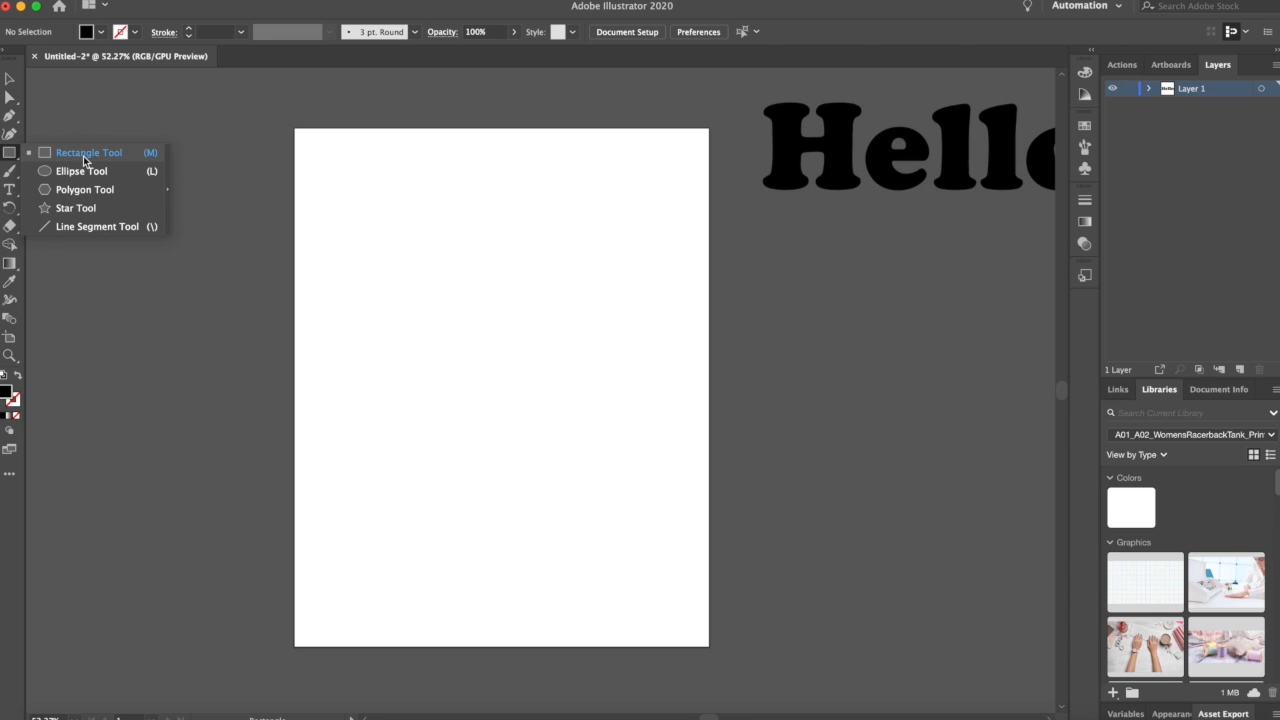
click(87, 160)
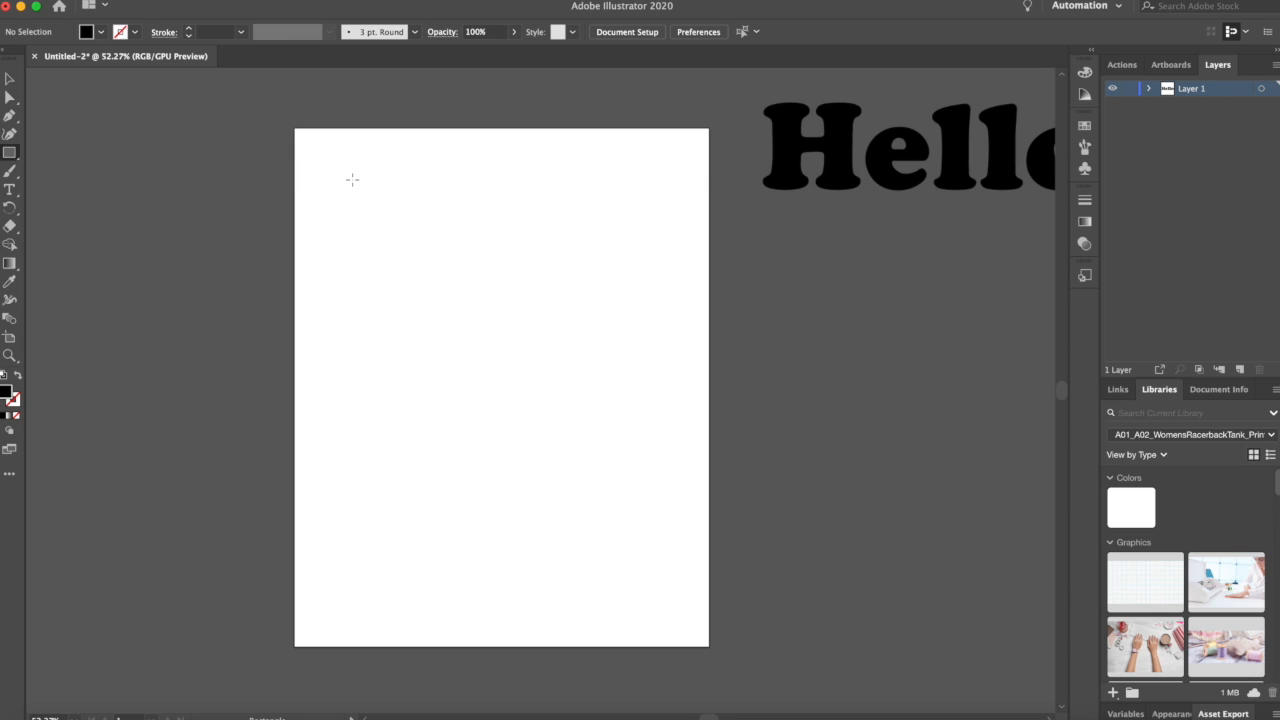
drag(341, 178, 660, 212)
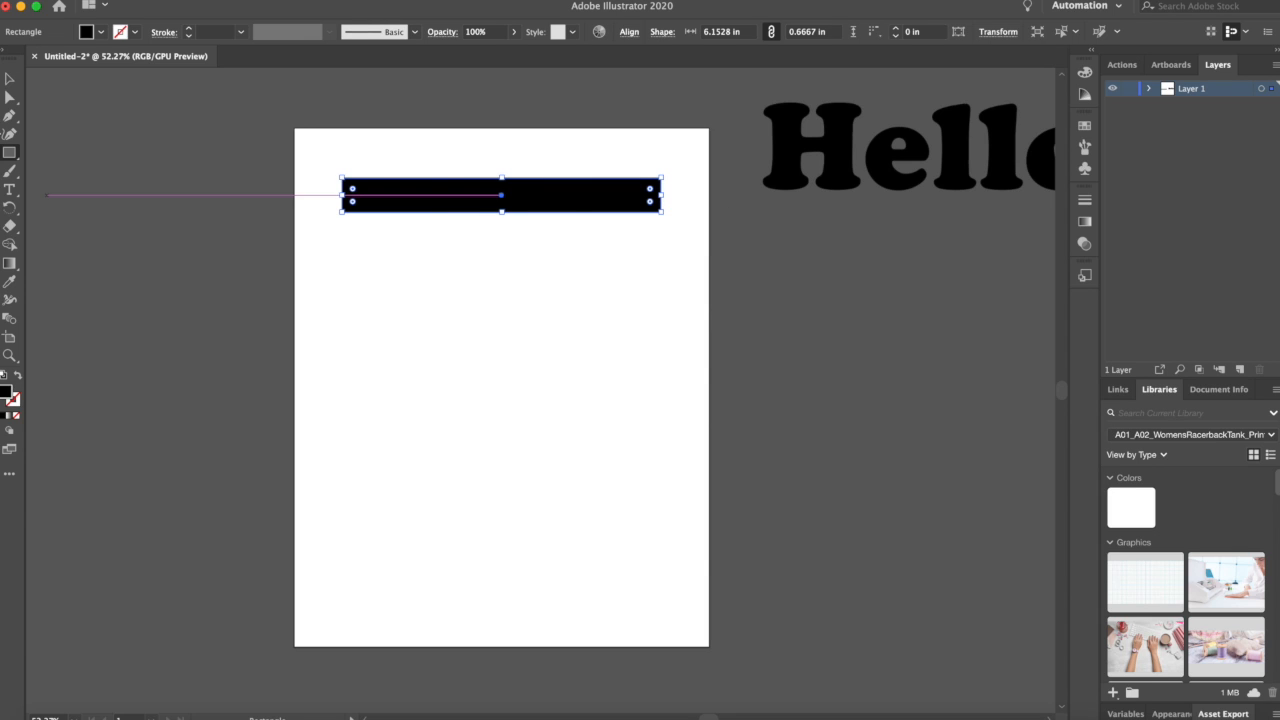
Step: Fill the wide rectangle with the cyan swatch
click(12, 80)
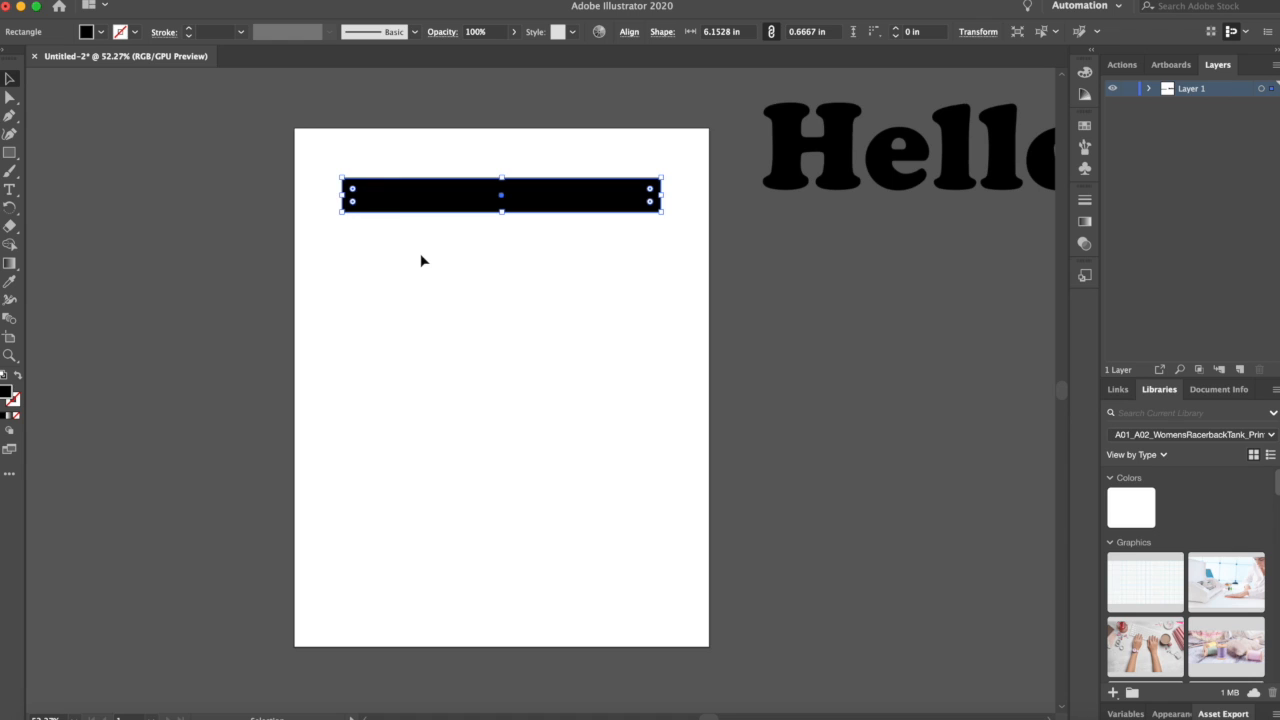
click(420, 221)
click(421, 206)
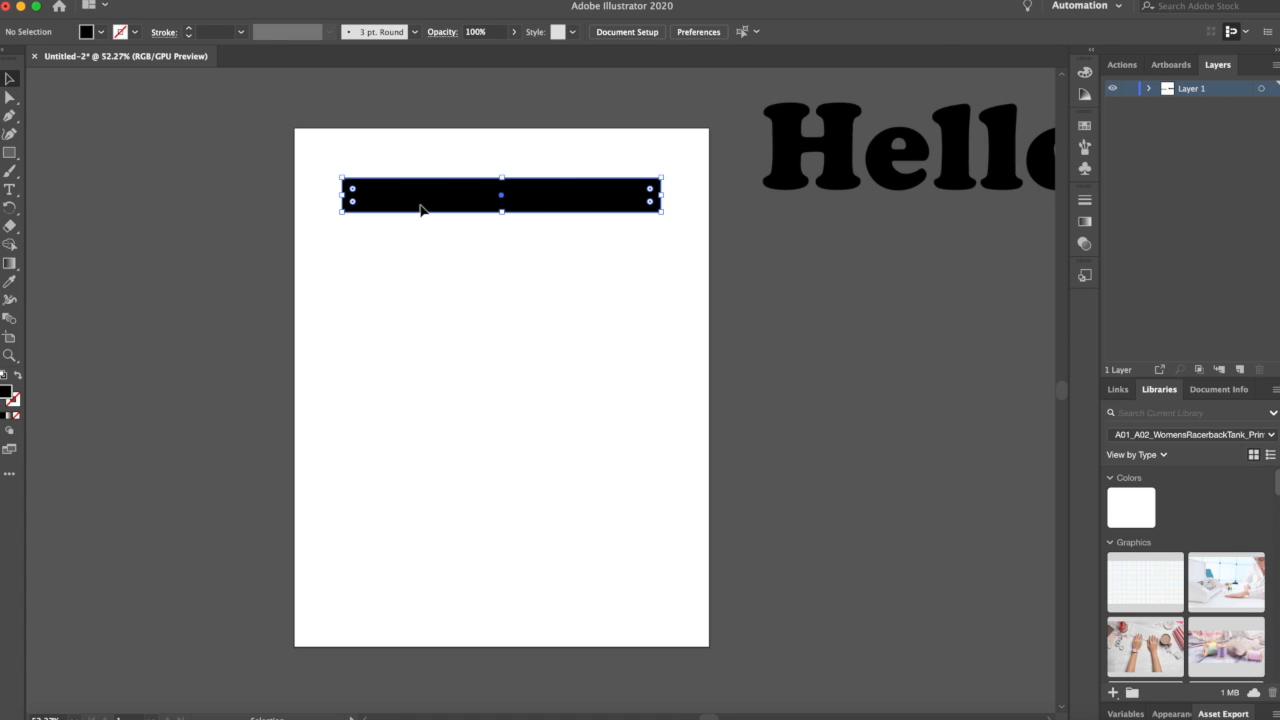
click(100, 35)
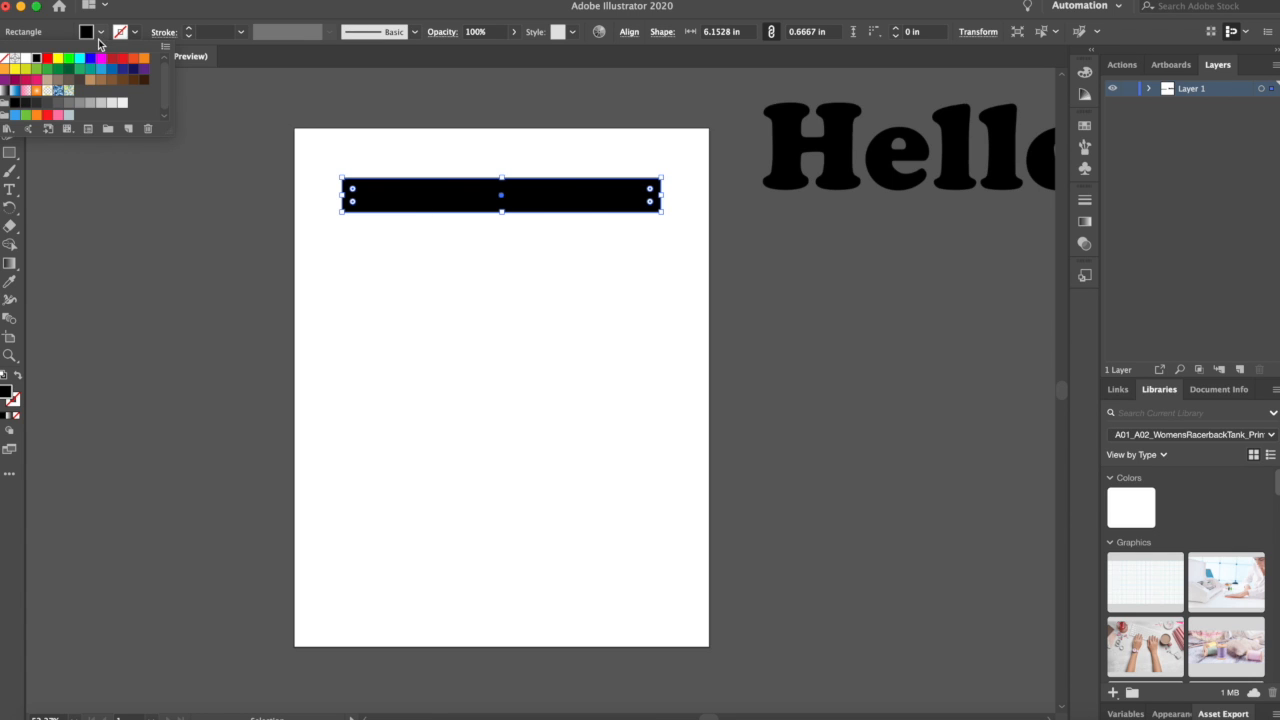
click(81, 60)
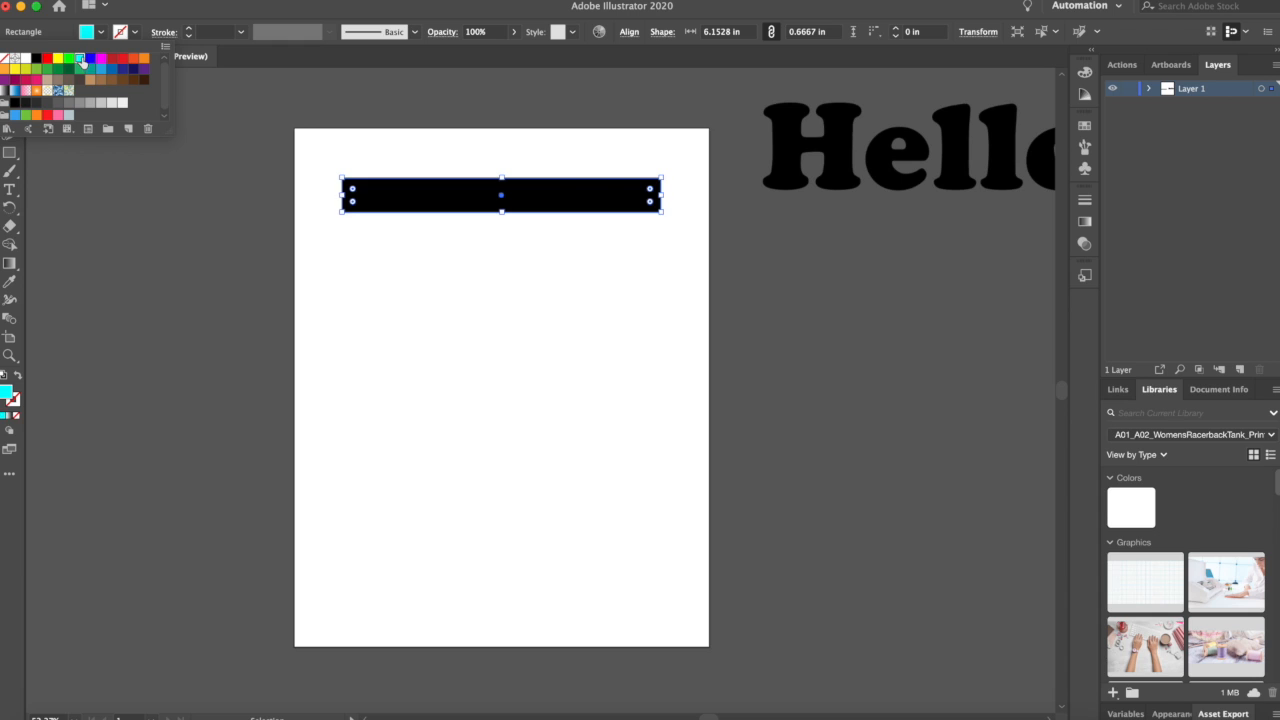
click(226, 308)
click(226, 308)
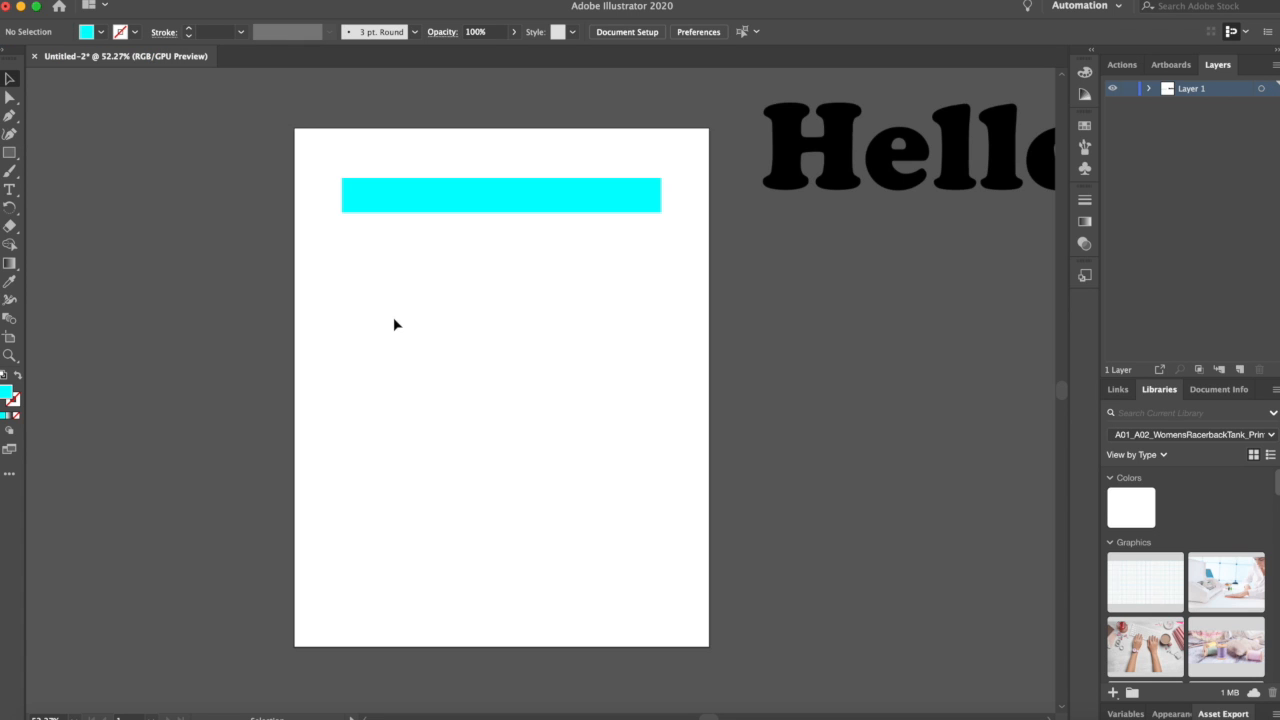
Step: Set the rectangle's stroke color to the dark blue swatch R=46 G=49 B=146
click(405, 199)
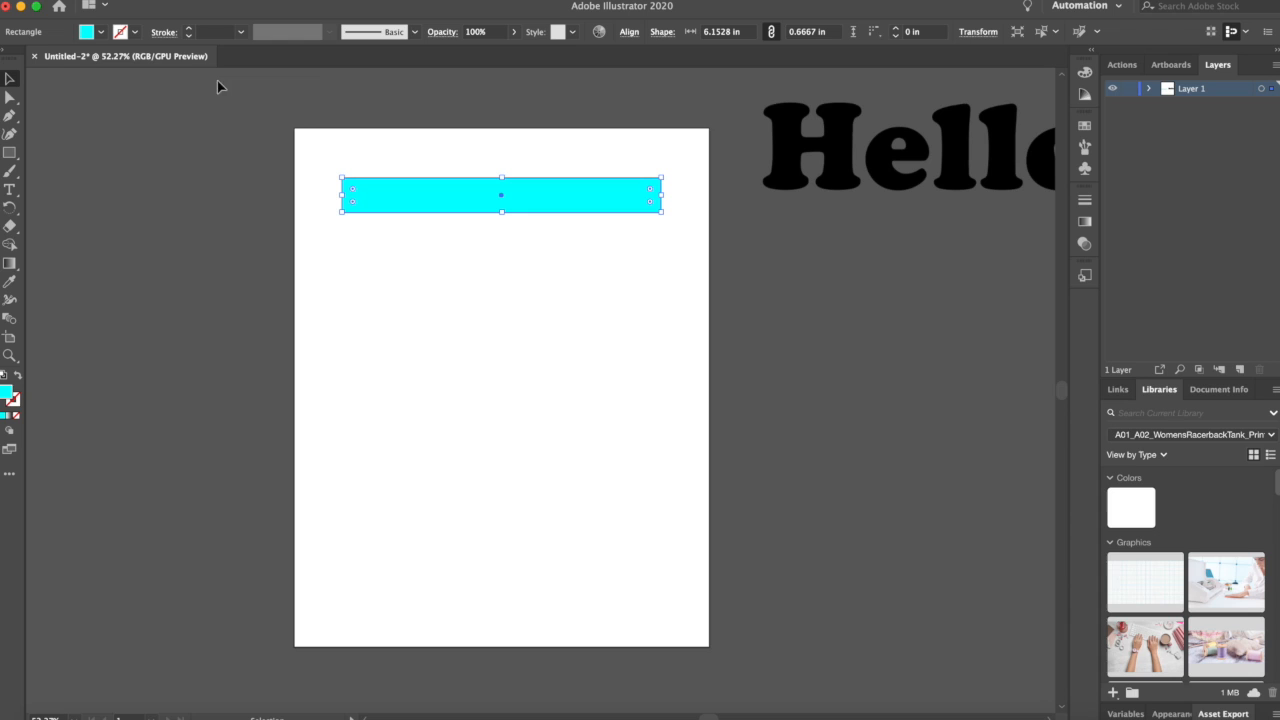
click(136, 33)
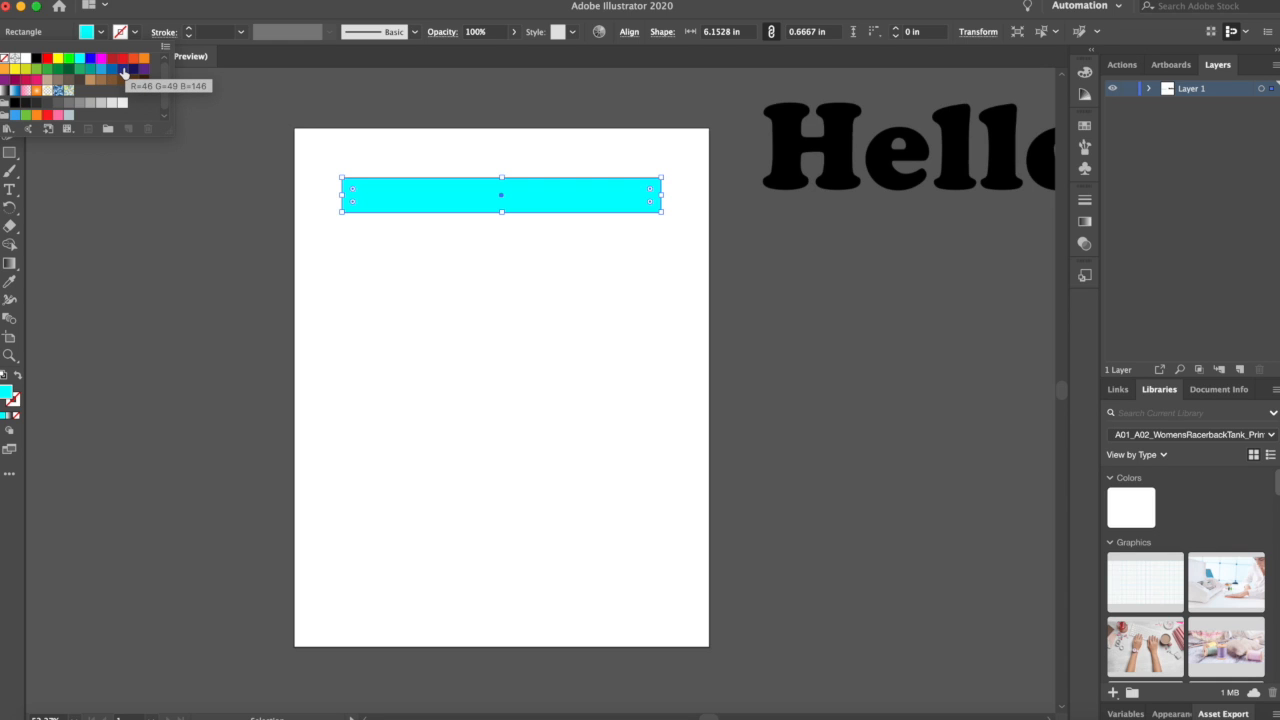
click(123, 70)
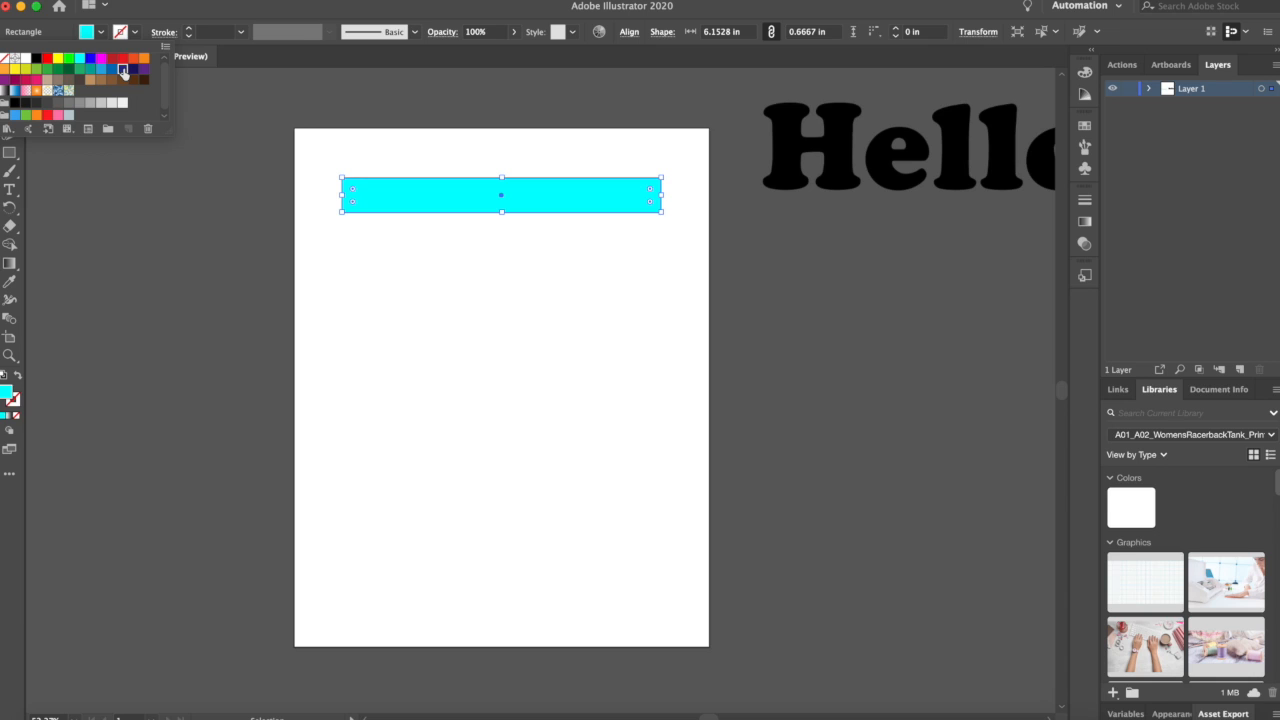
click(229, 217)
click(323, 274)
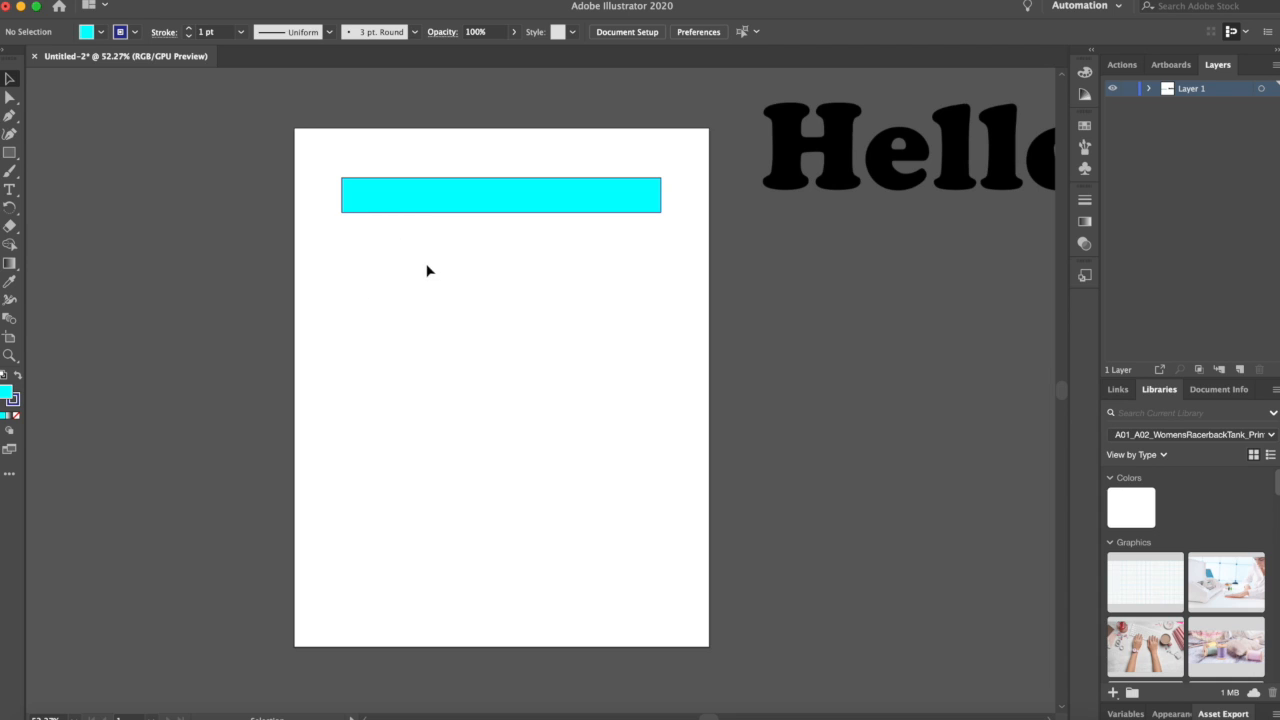
Step: Increase the rectangle's stroke weight to 3 pt
click(415, 205)
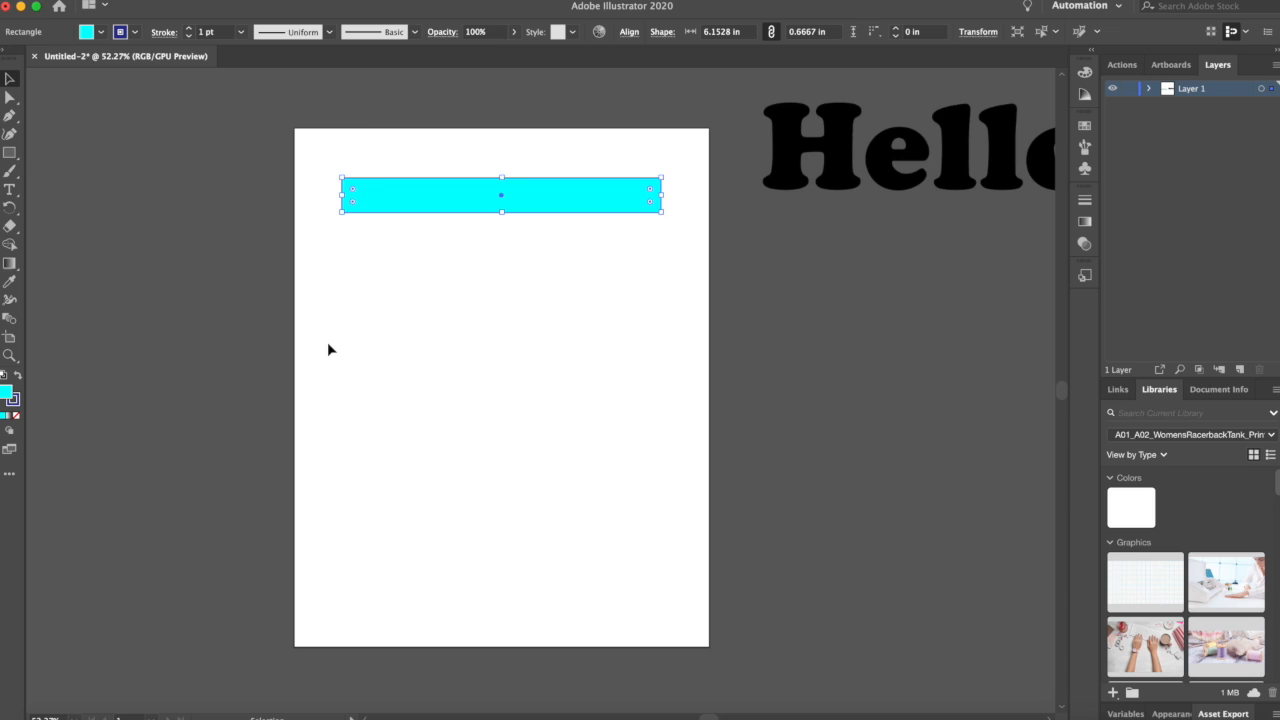
click(189, 28)
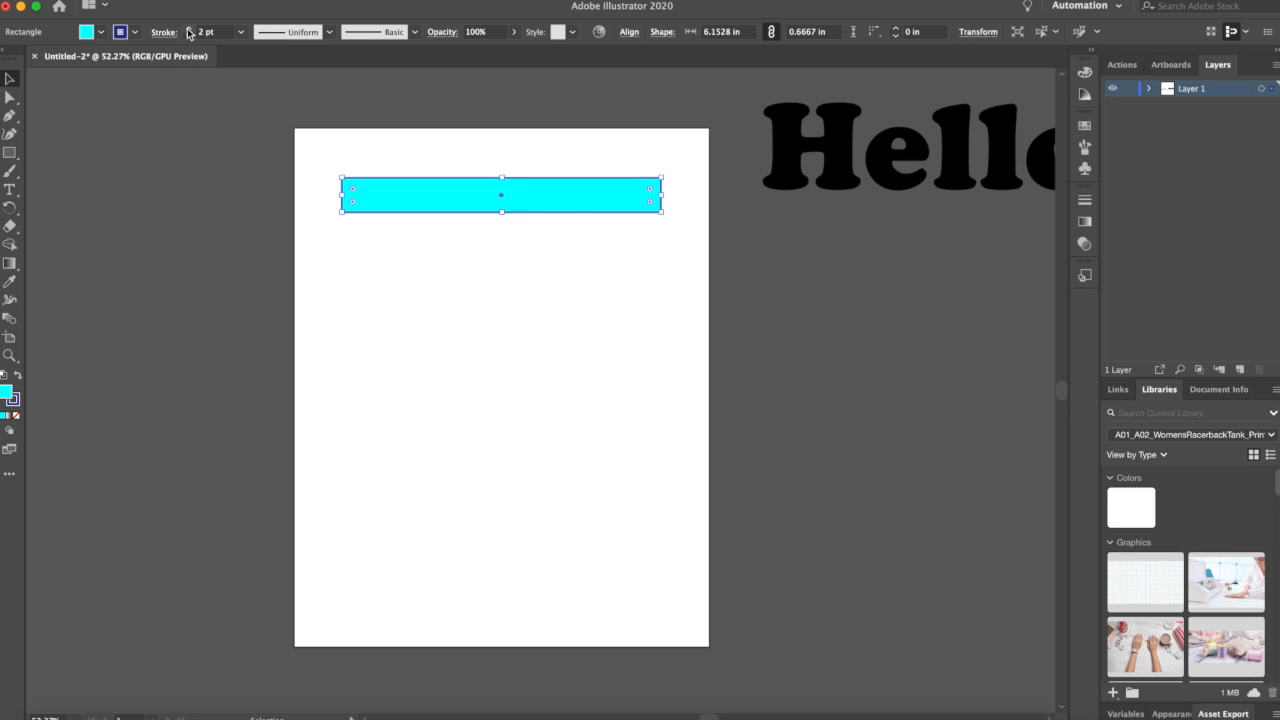
click(189, 28)
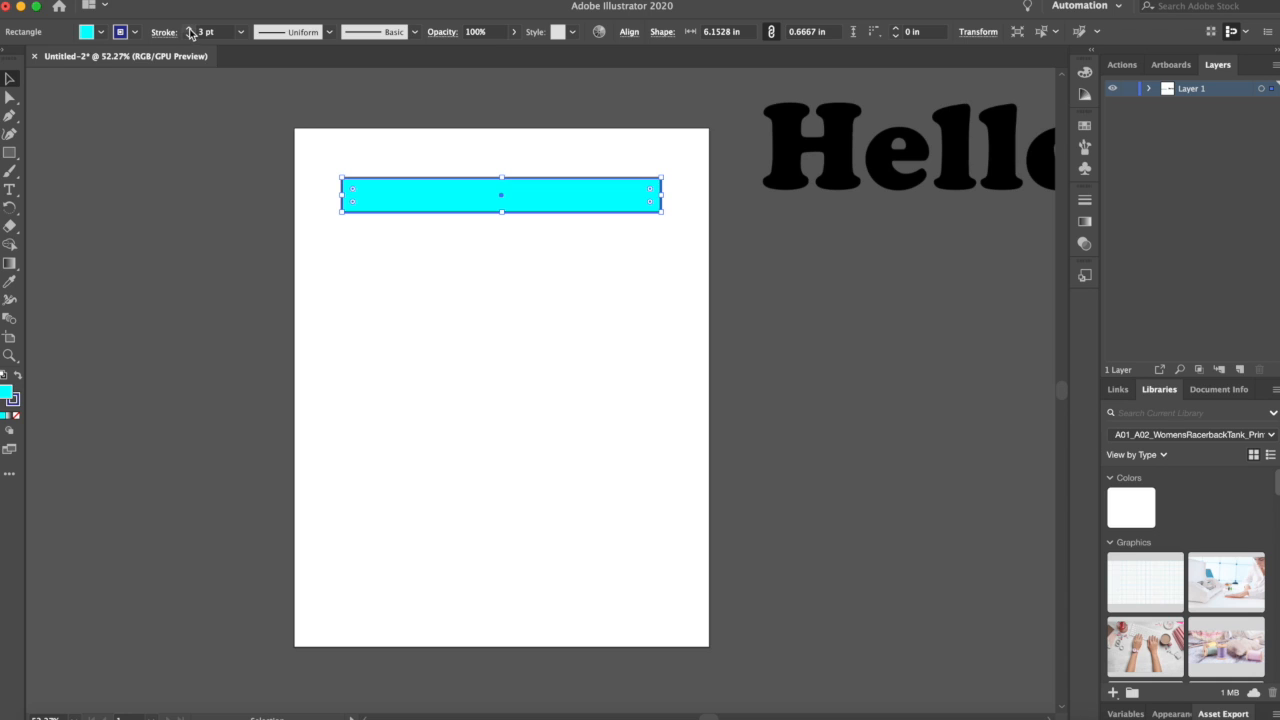
click(335, 266)
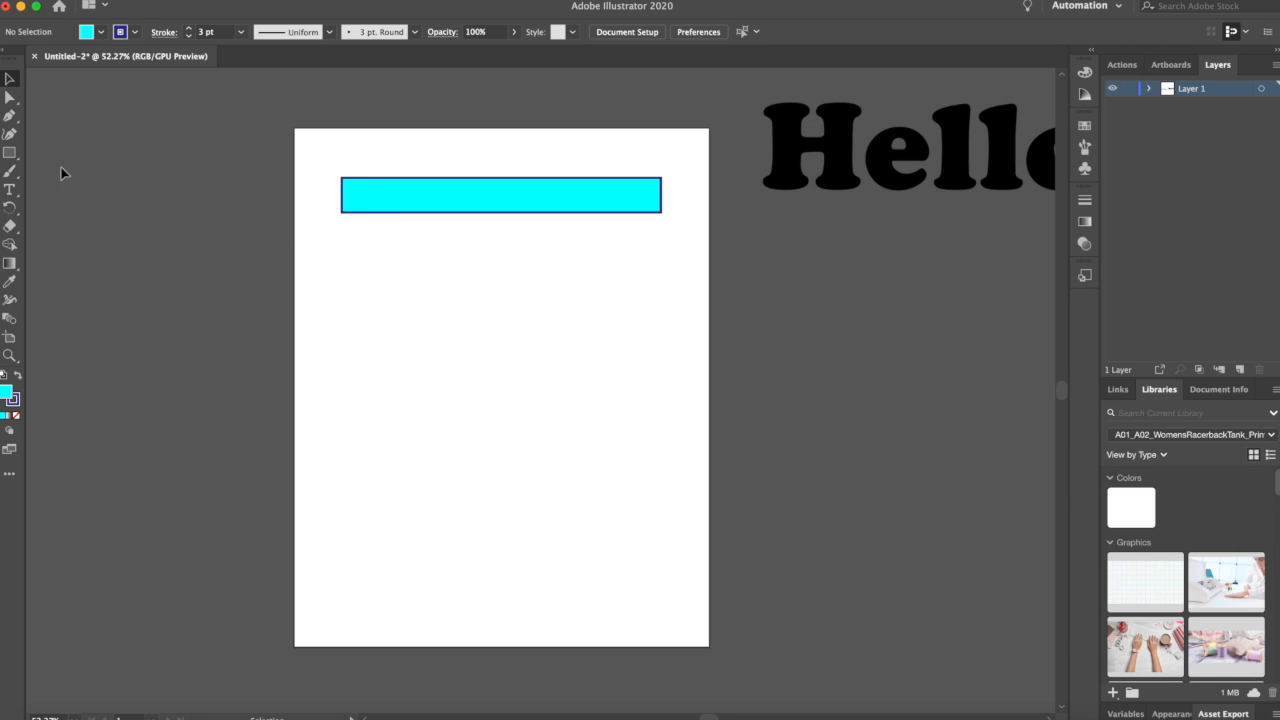
Step: Draw a square about 1.65 in below the left end of the wide rectangle
click(10, 153)
drag(342, 234, 428, 318)
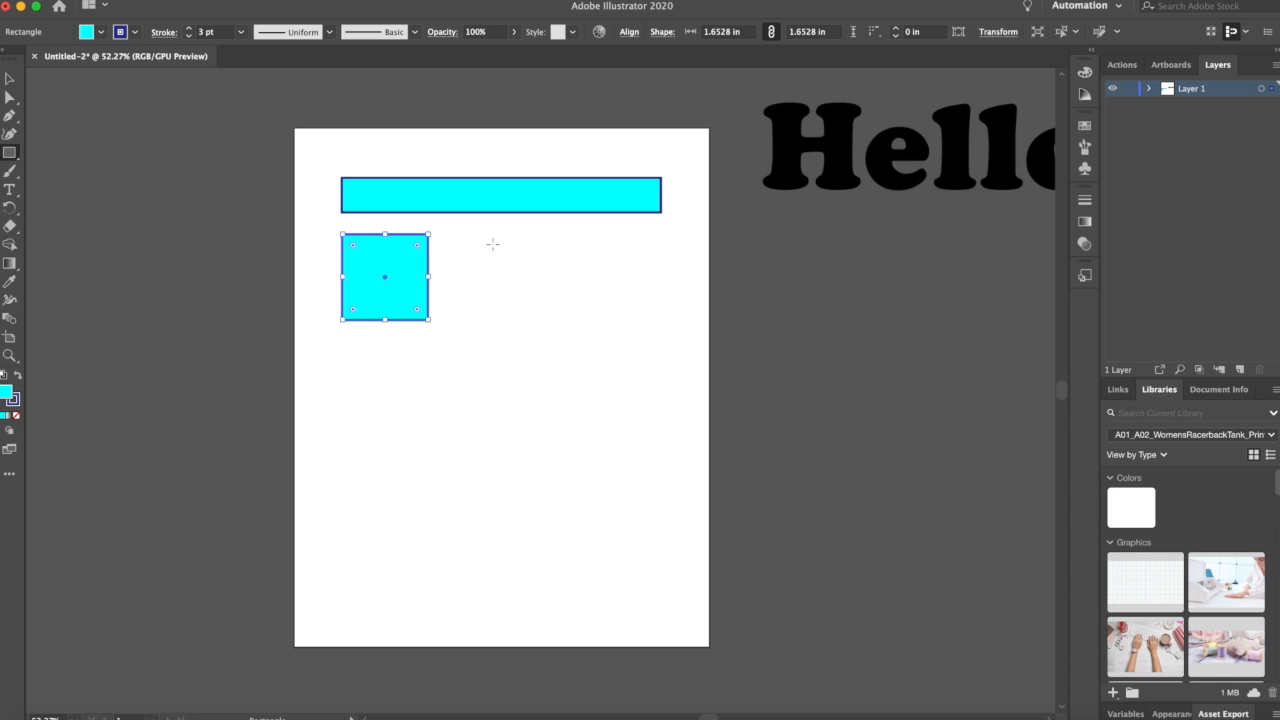
Step: Create a second rectangle by entering a width of 2 in and a height of 4 in
click(493, 243)
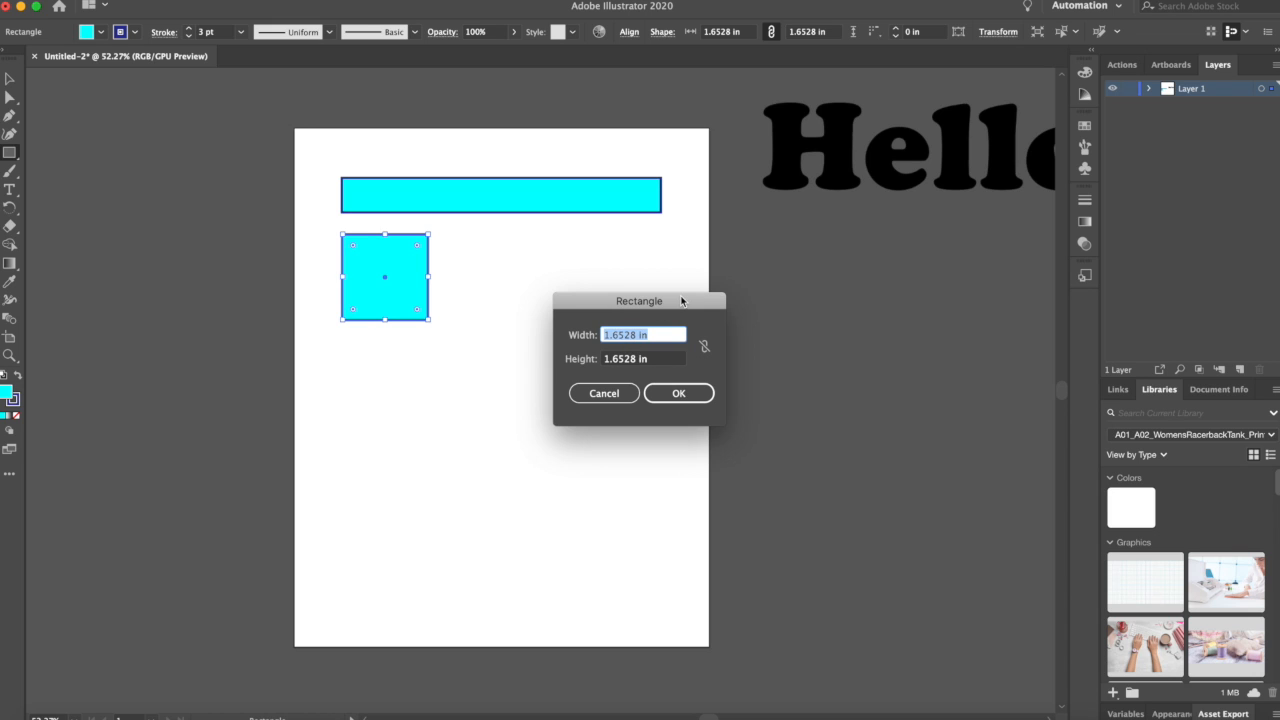
drag(687, 304, 702, 234)
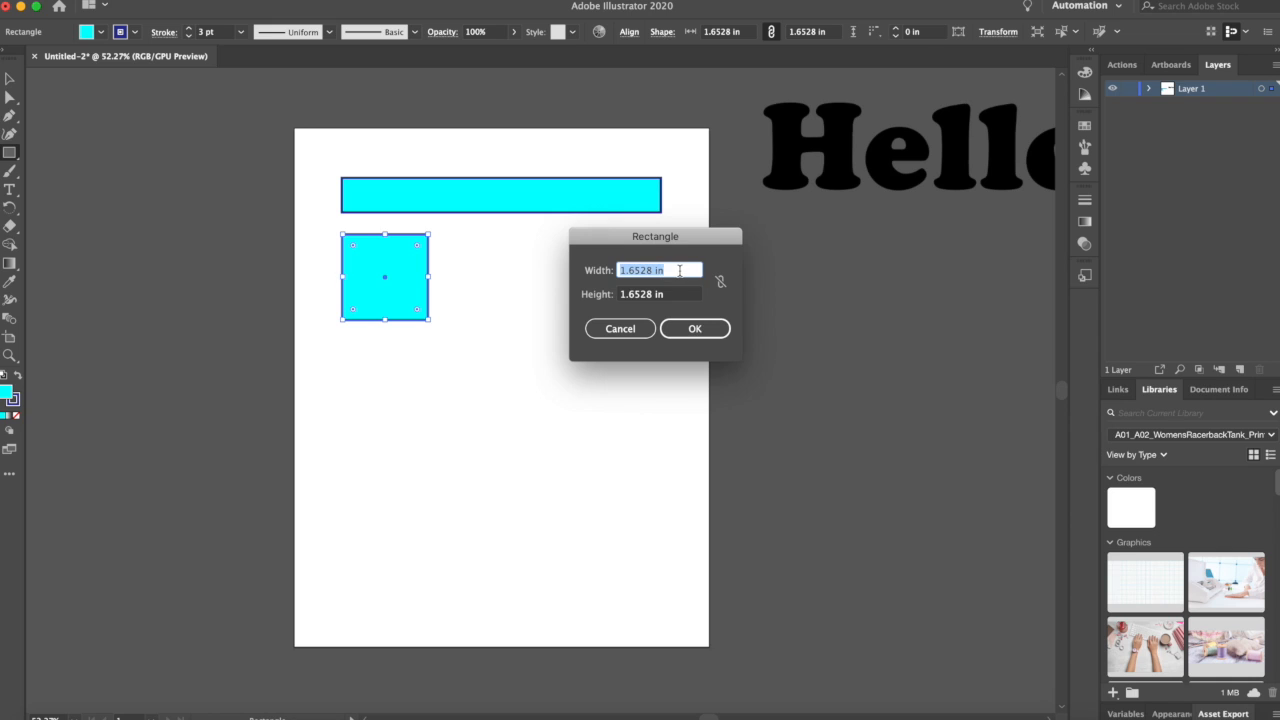
text(2)
key(Tab)
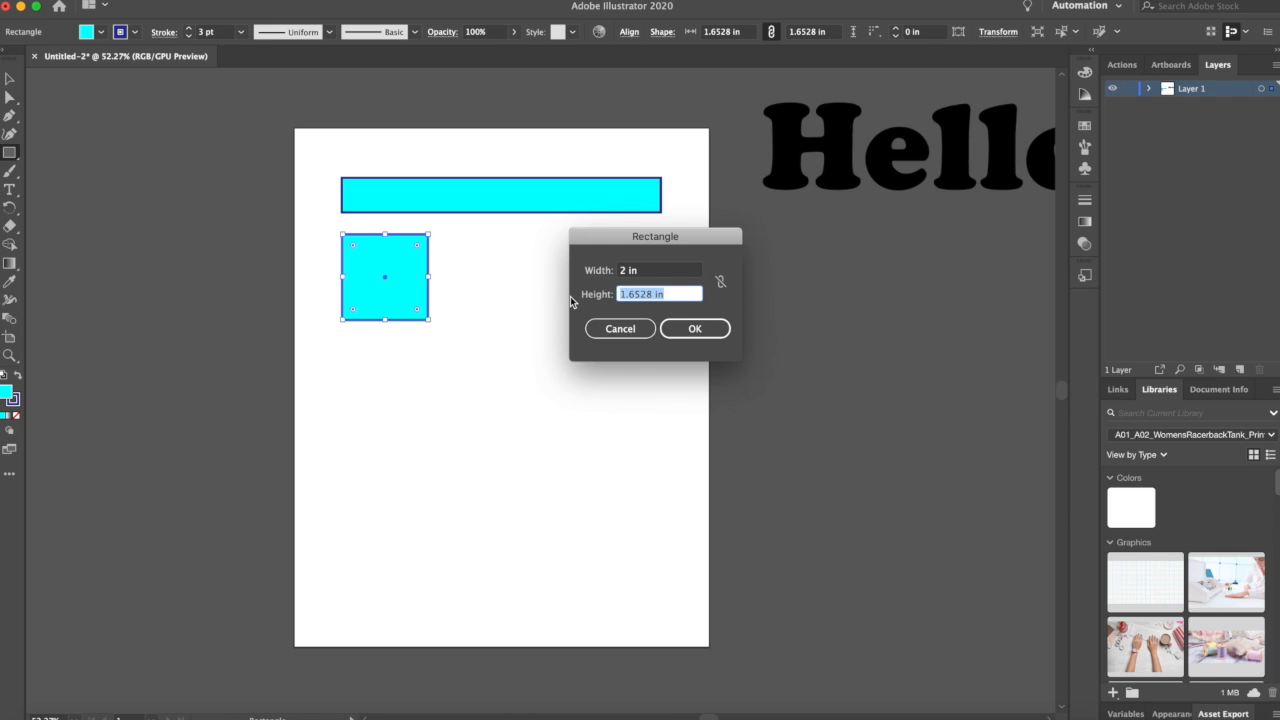
text(4)
key(Tab)
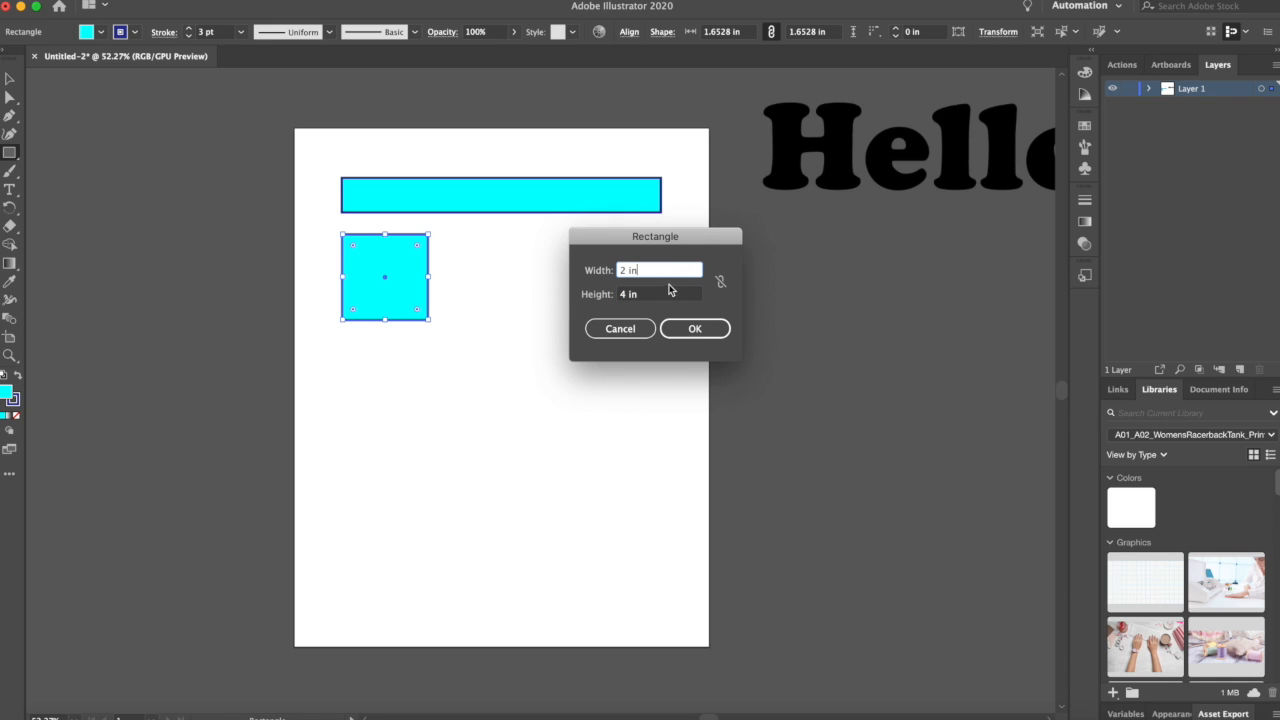
click(697, 330)
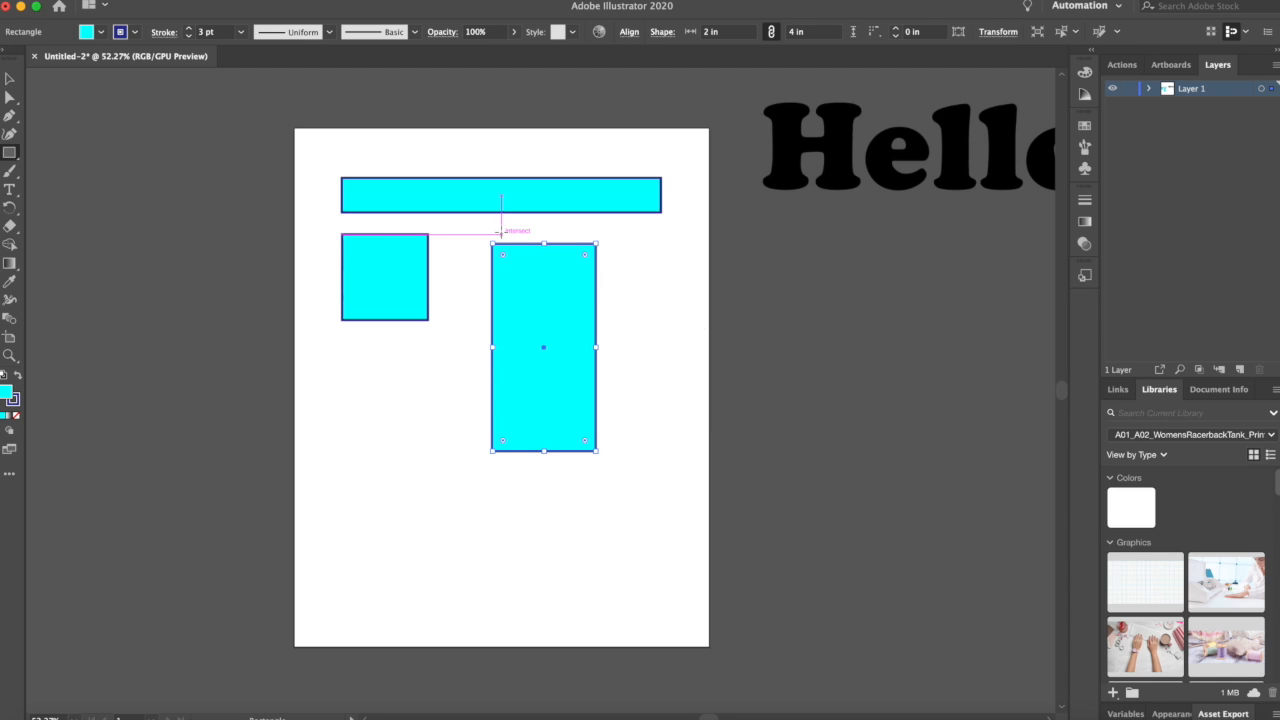
Step: Move the tall rectangle beside the square, aligning their top edges
click(8, 82)
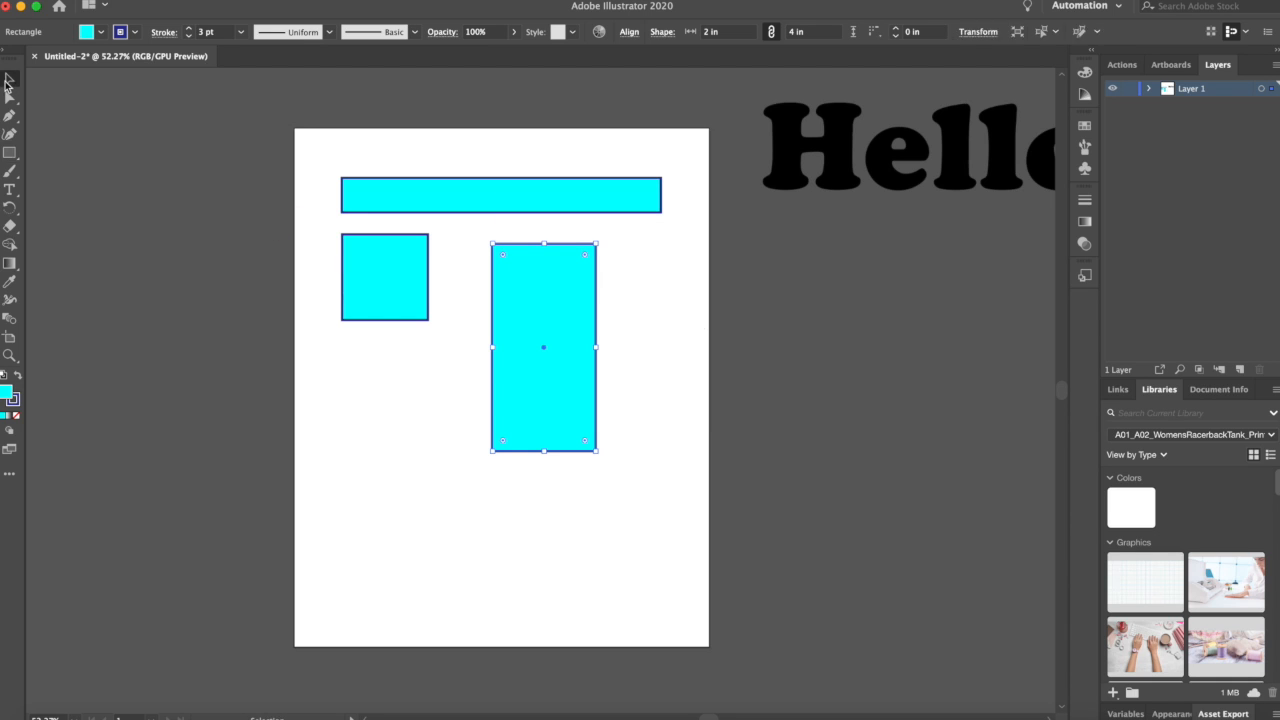
drag(563, 285, 520, 276)
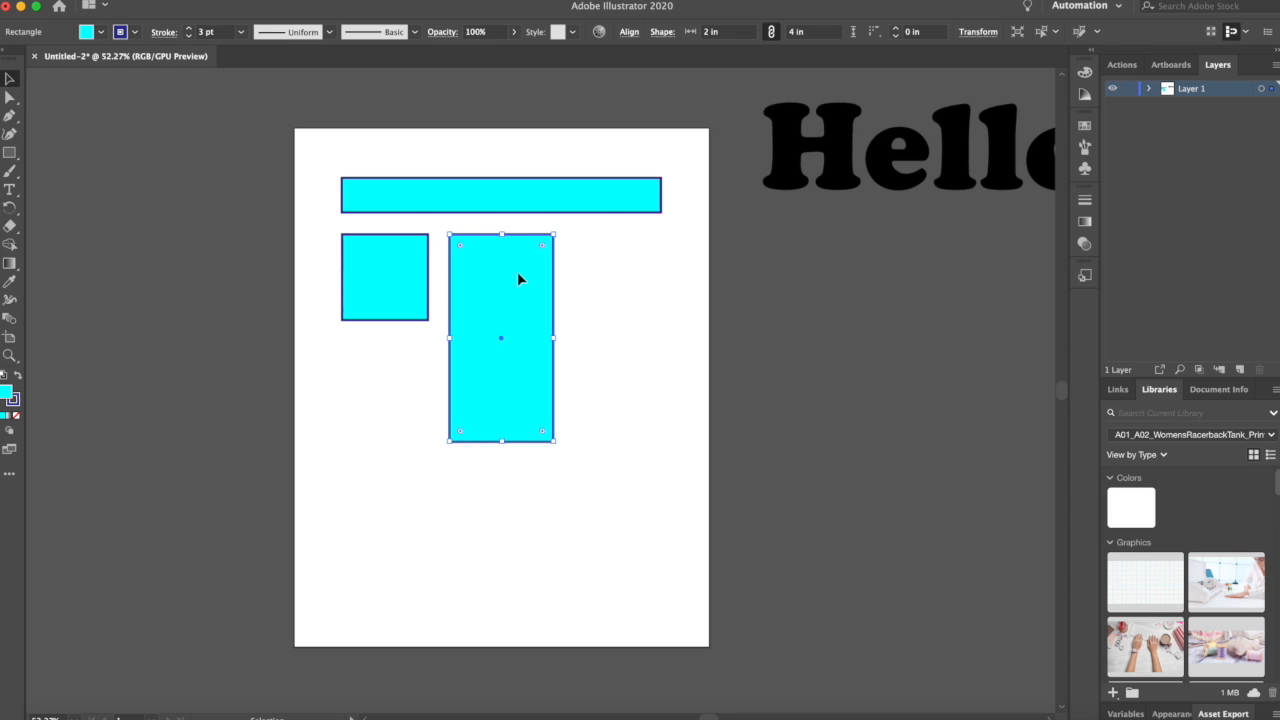
click(607, 274)
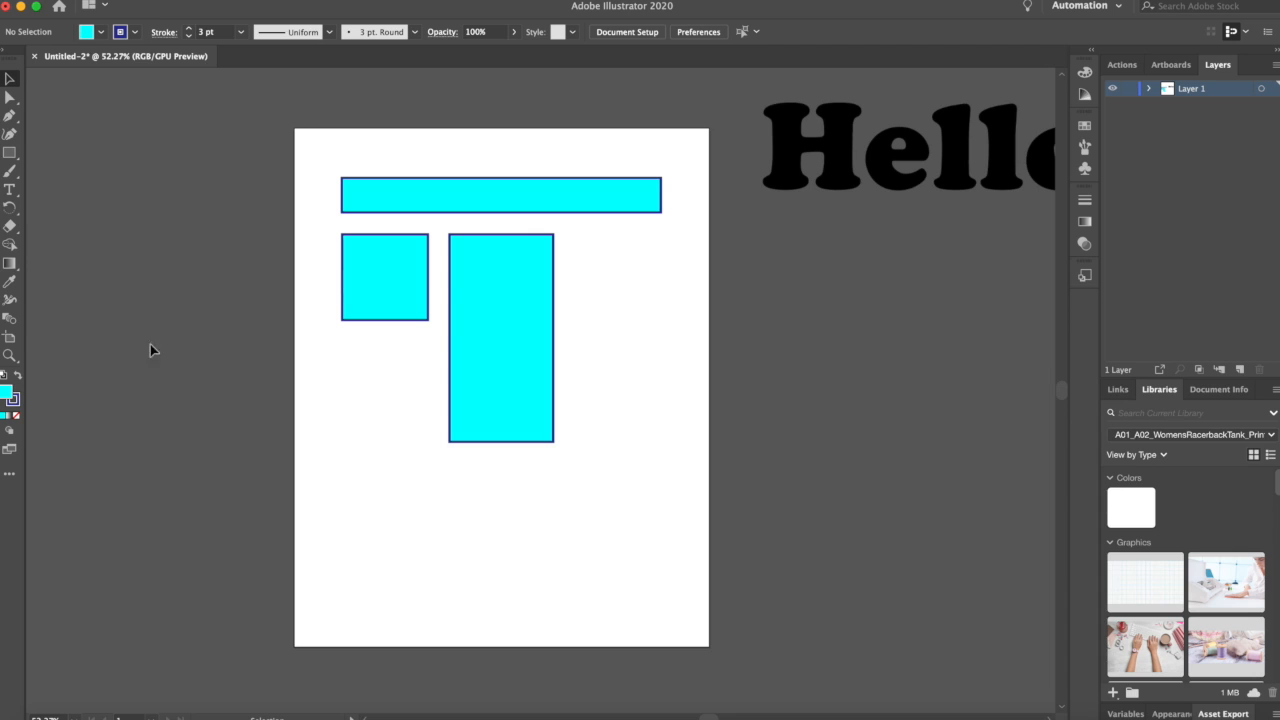
Step: Draw a circle about 2 in wide beside the tall rectangle and an ellipse about 2.07 by 0.99 in below it
click(10, 153)
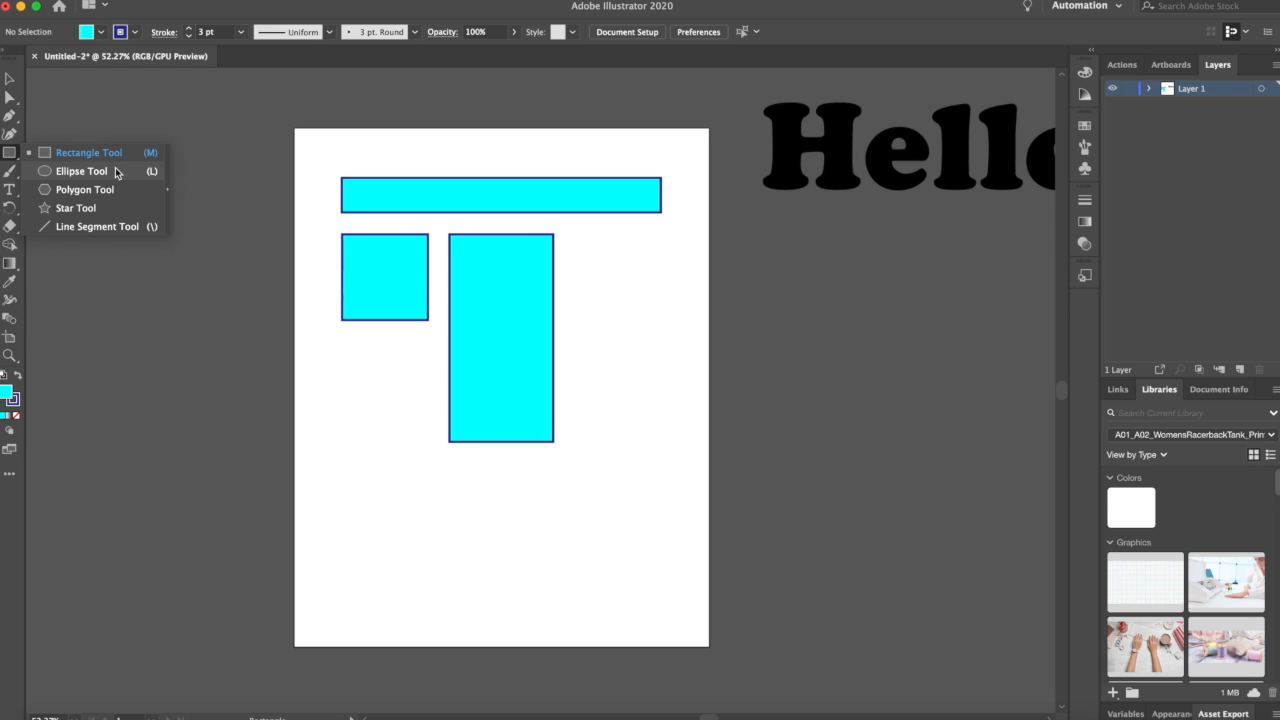
click(10, 156)
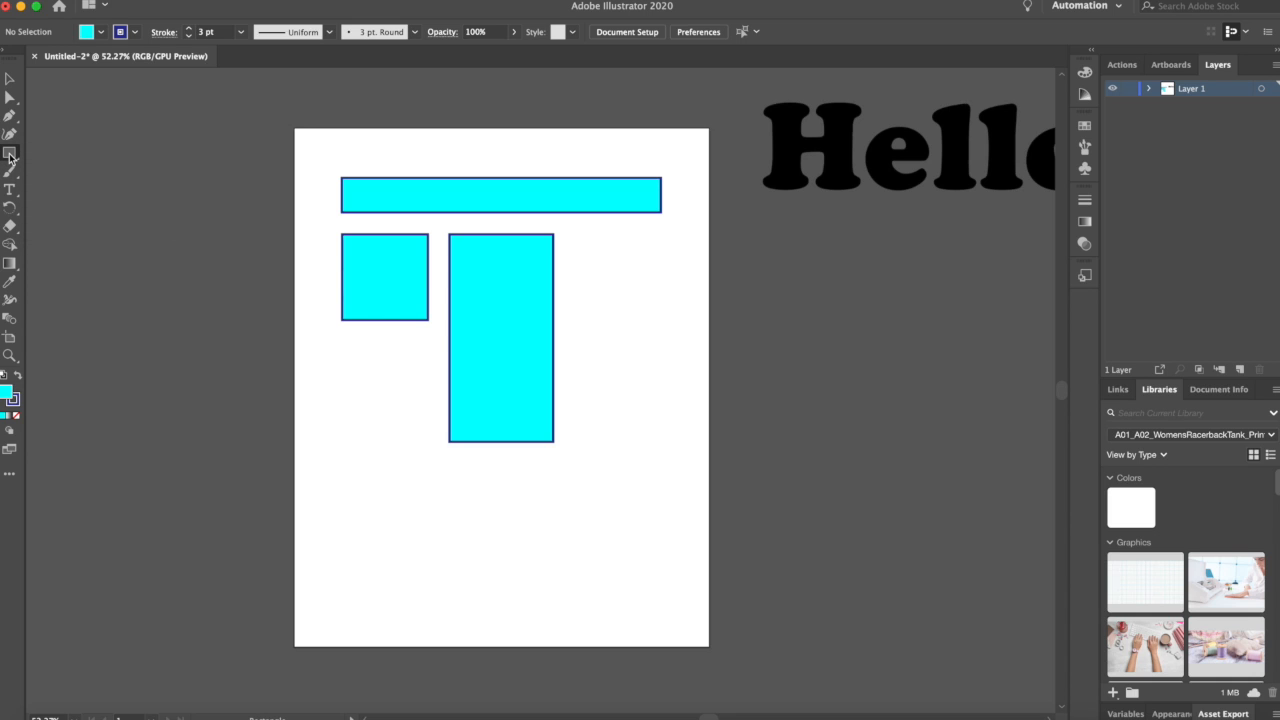
click(9, 156)
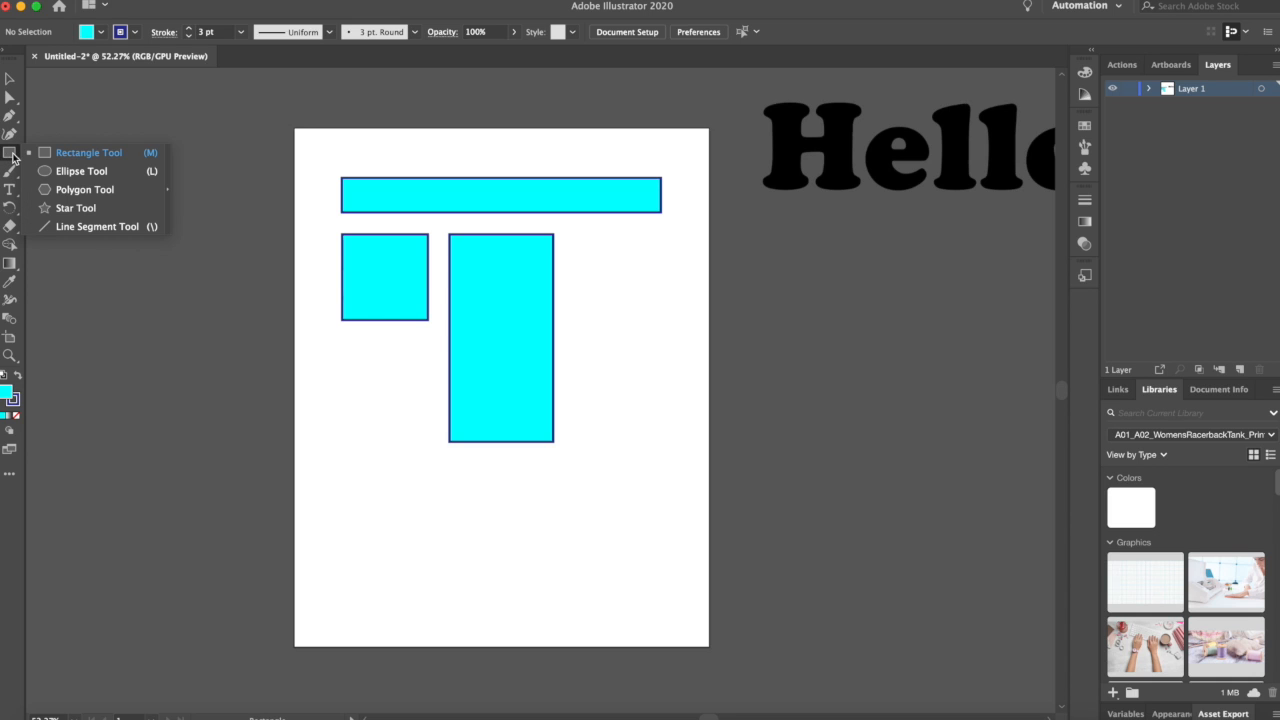
click(137, 176)
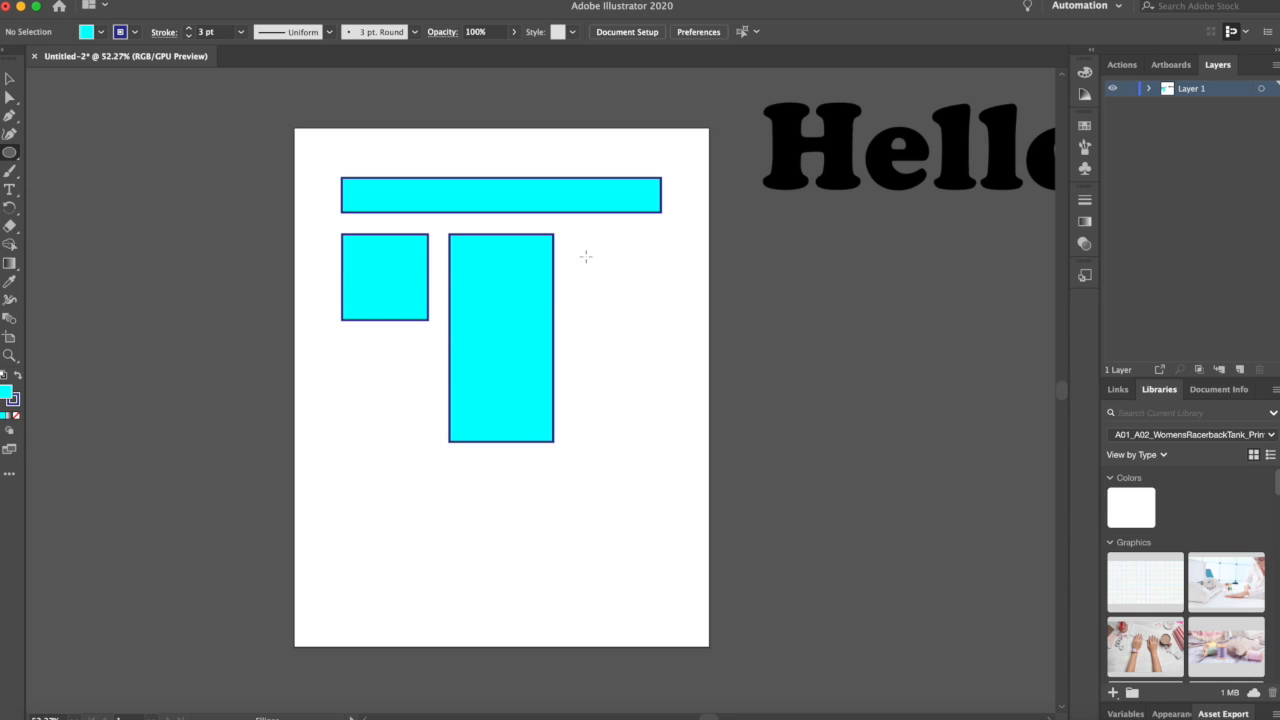
drag(585, 241, 688, 344)
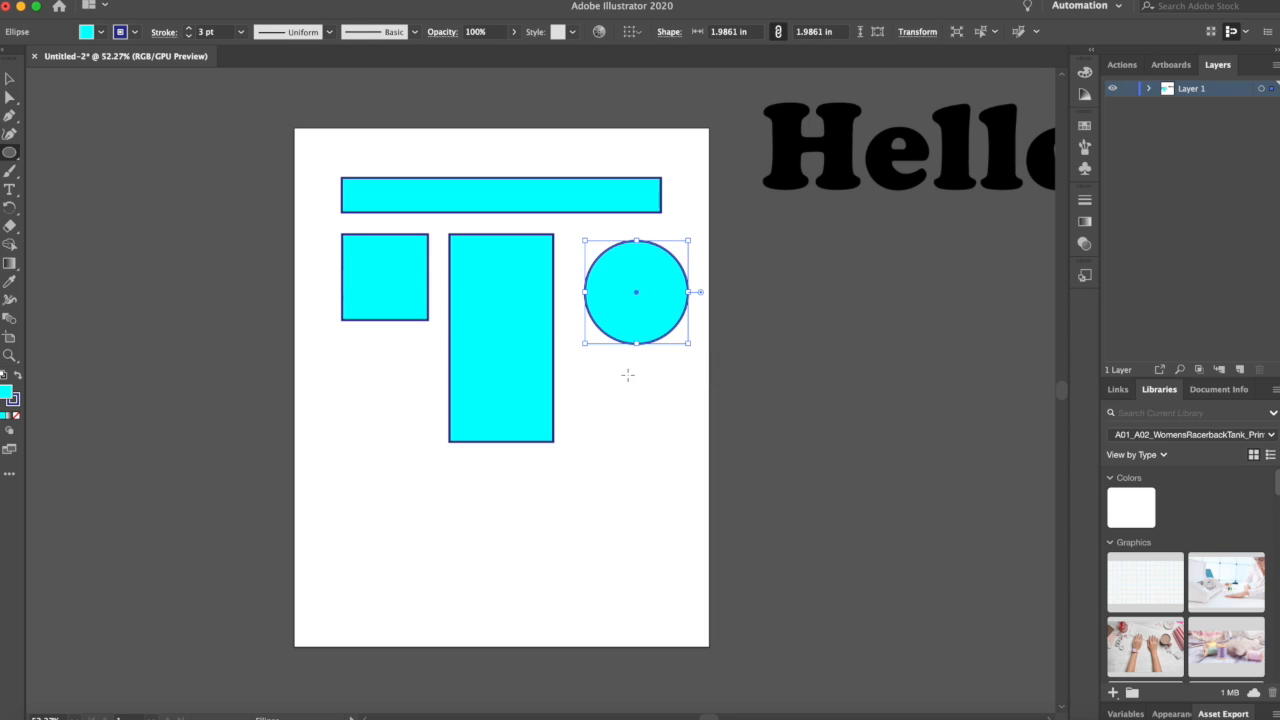
drag(585, 364, 693, 416)
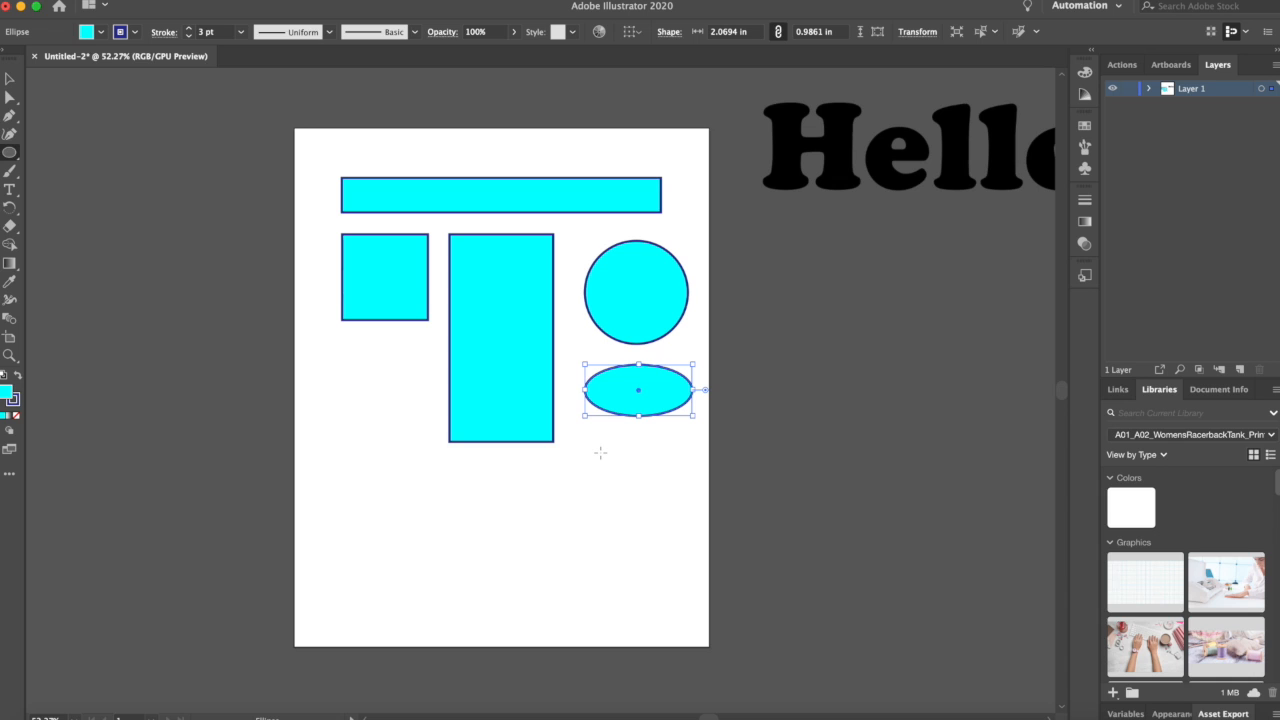
Step: Create a 3 in by 3 in circle by entering its width and height, then delete it
click(600, 453)
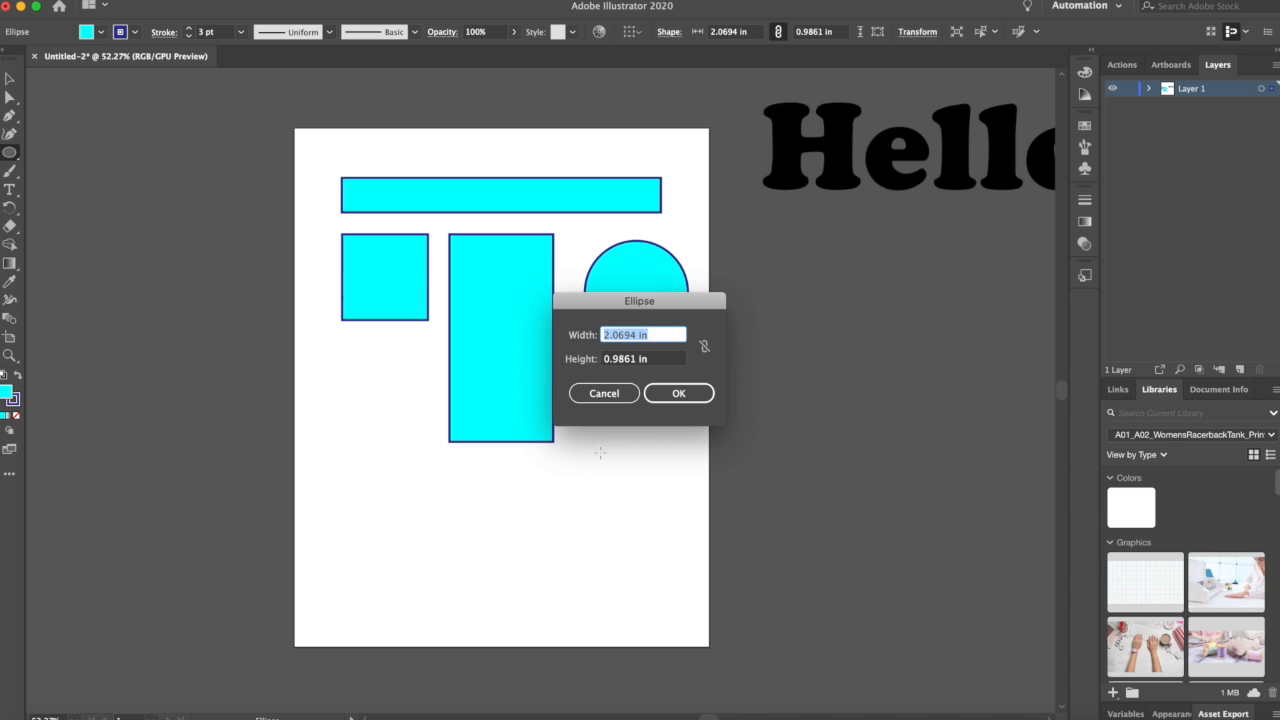
drag(676, 305, 627, 150)
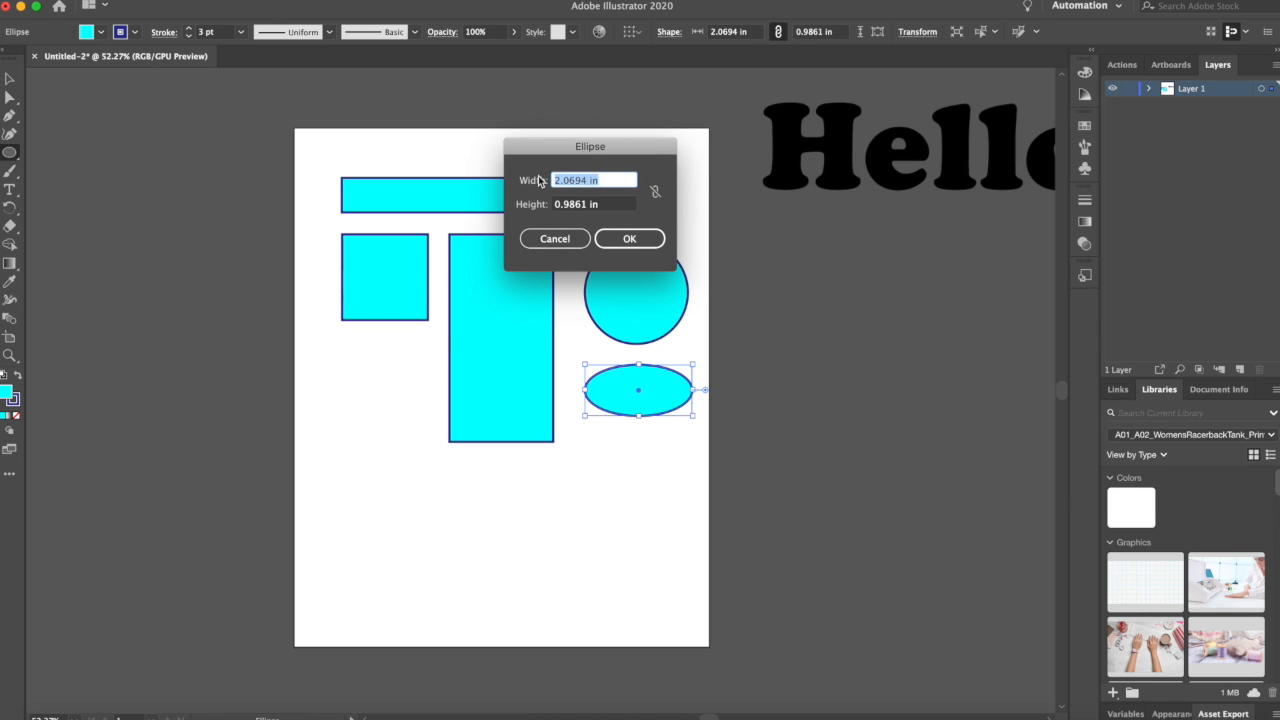
text(3)
click(615, 205)
triple_click(615, 205)
text(3)
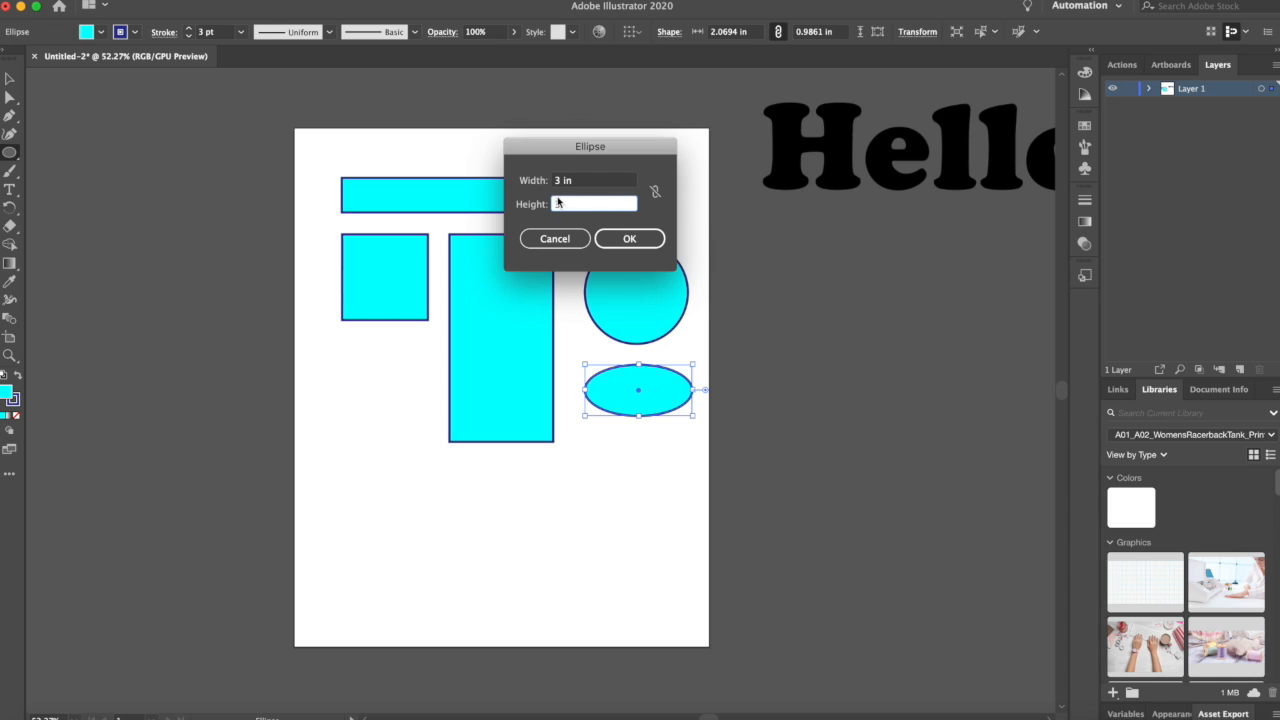
click(629, 240)
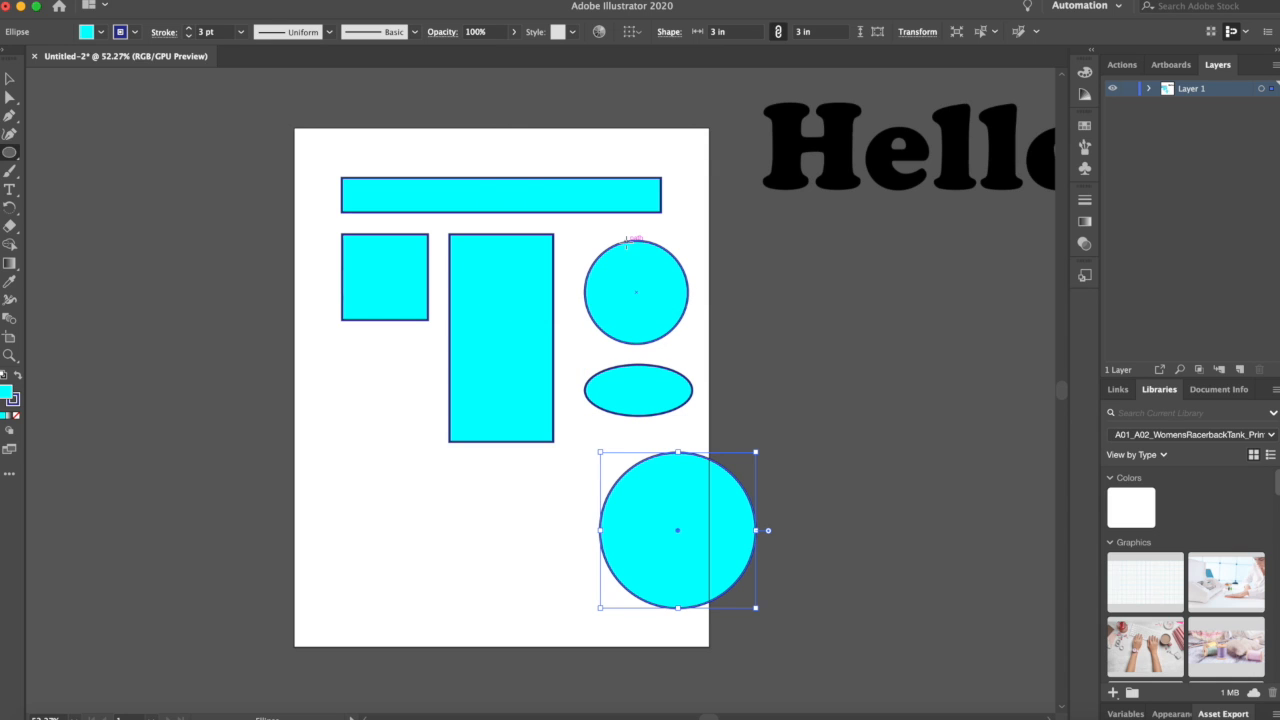
click(11, 81)
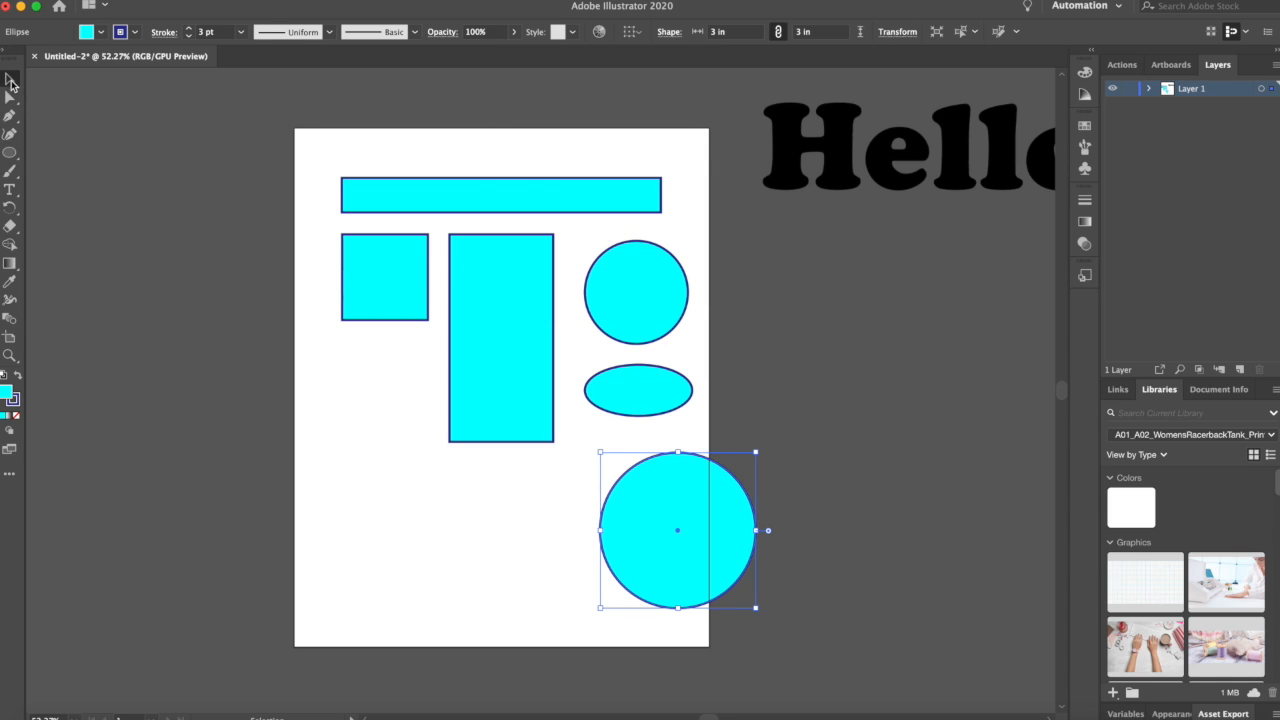
drag(655, 459, 607, 448)
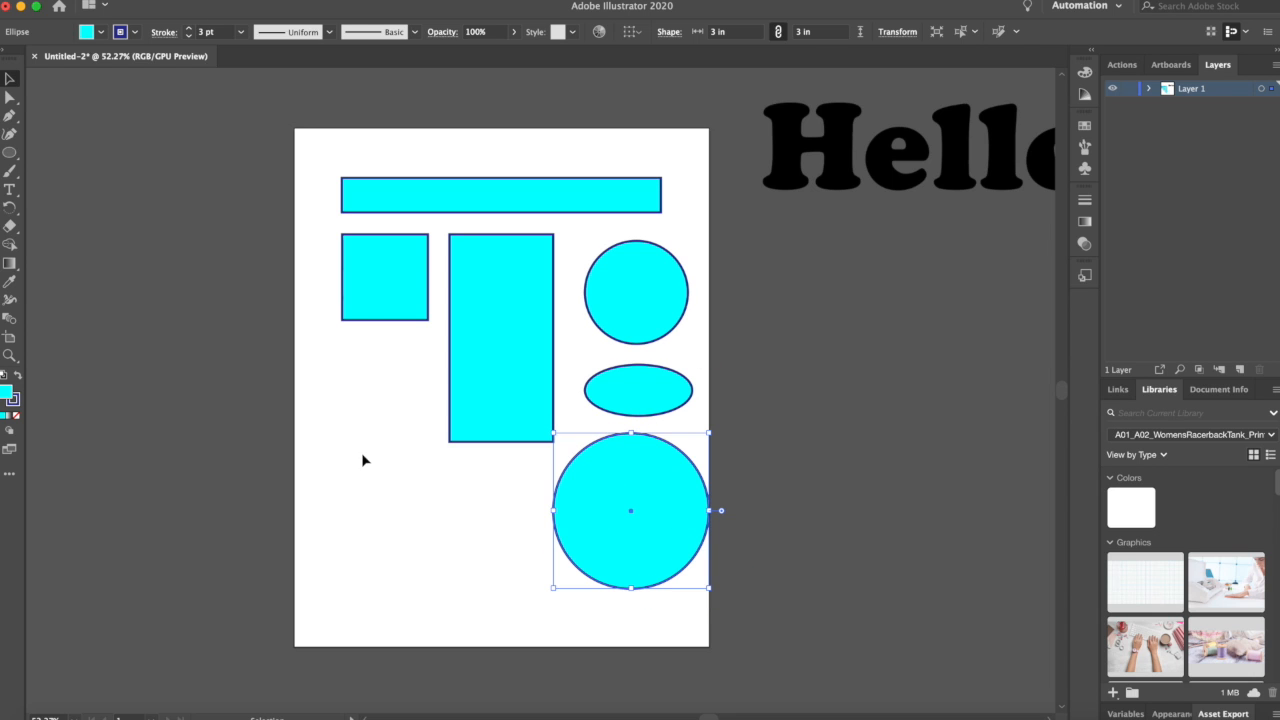
key(Delete)
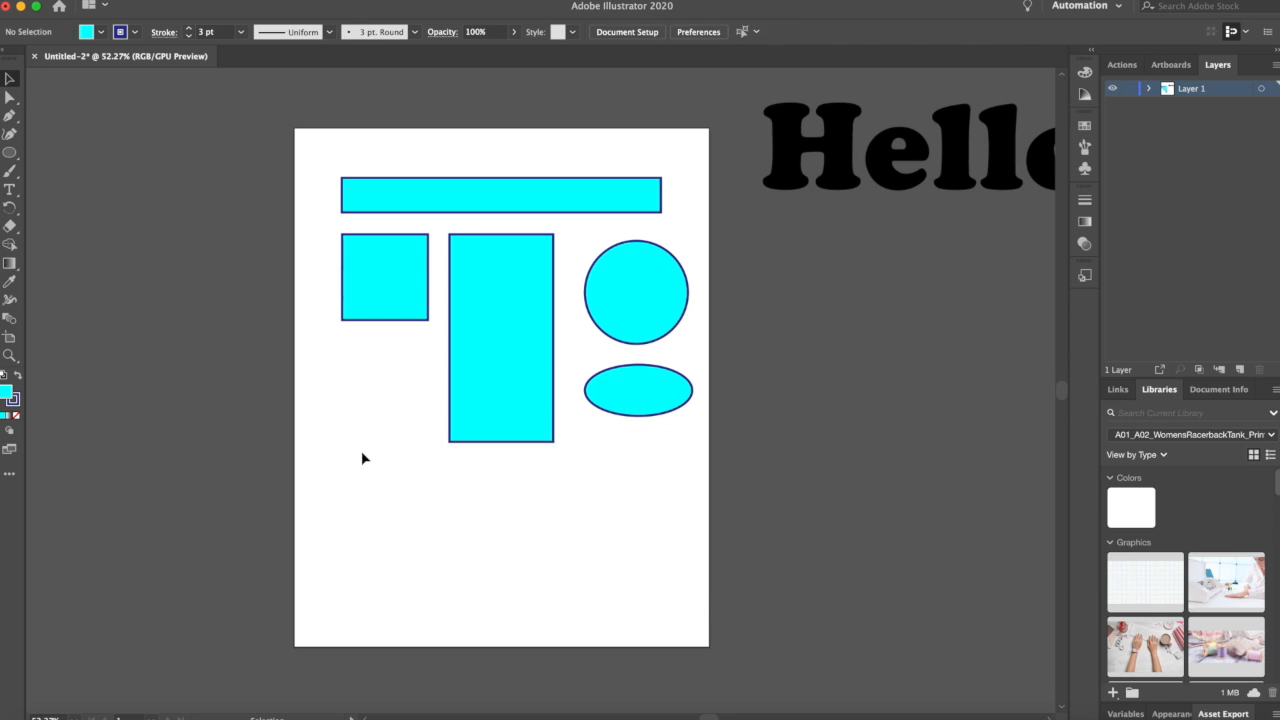
Step: Draw a star about 1.4 in wide and place it below the square
click(9, 153)
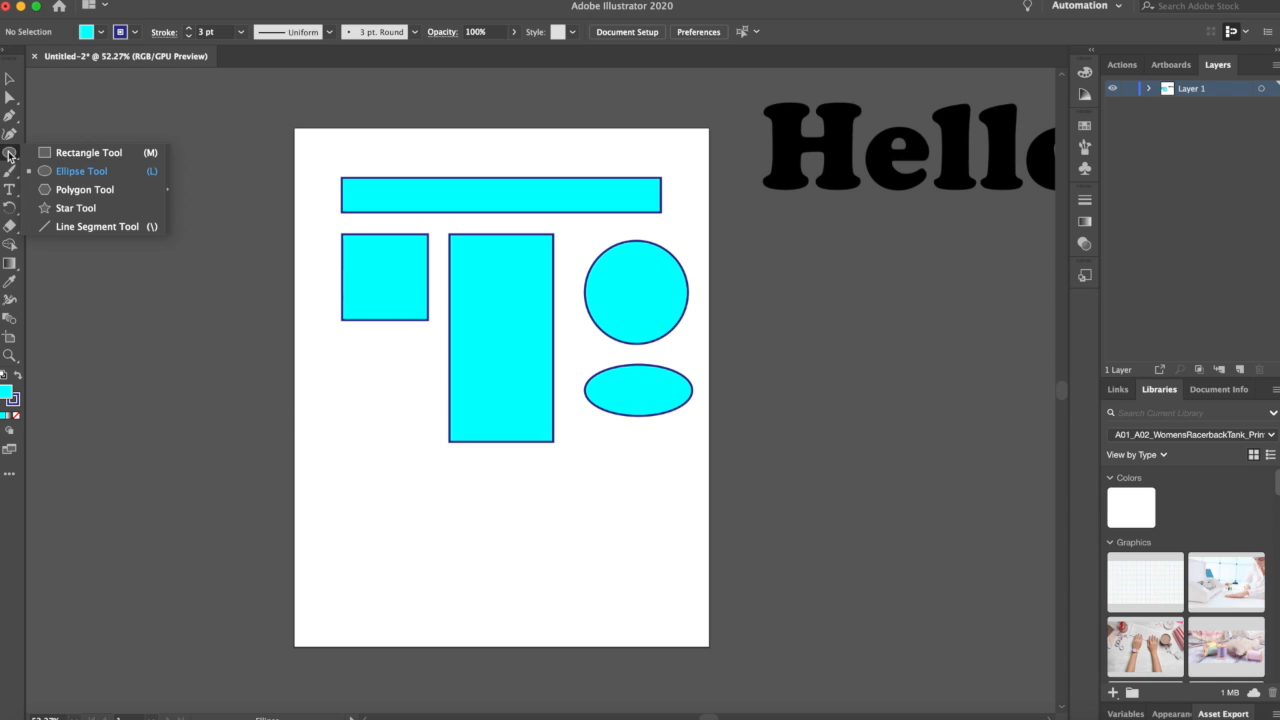
click(77, 208)
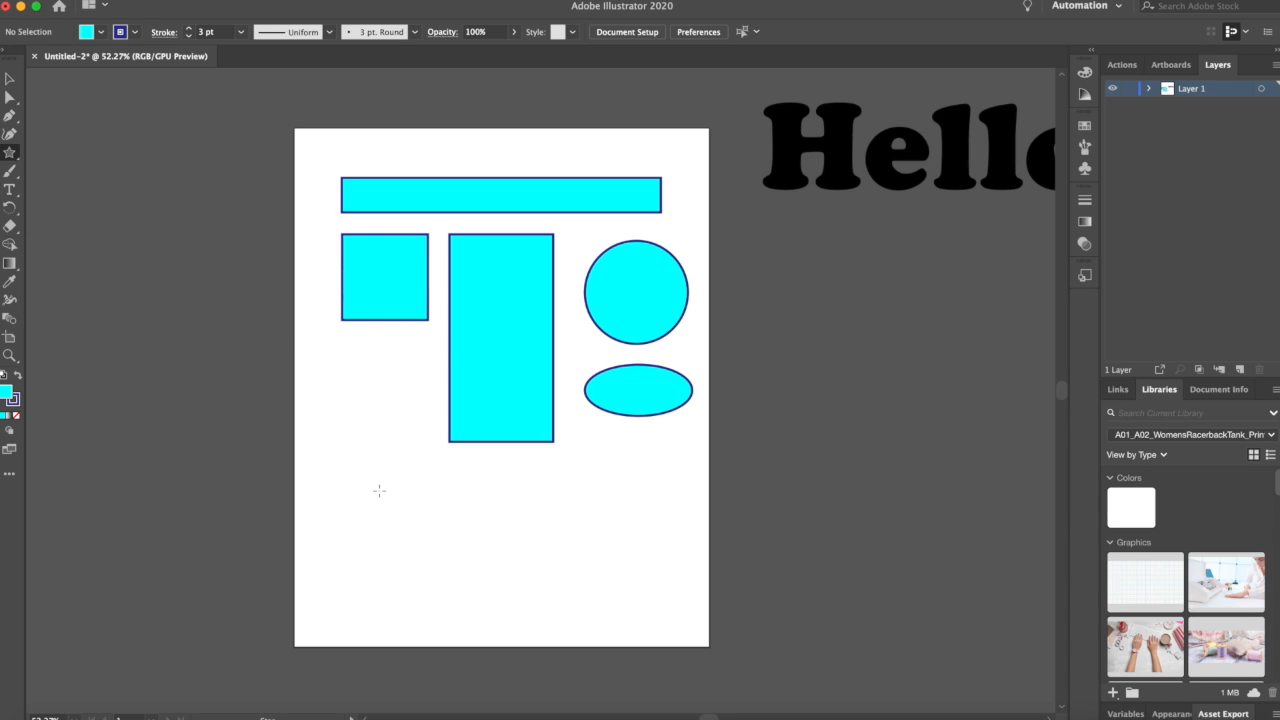
click(11, 158)
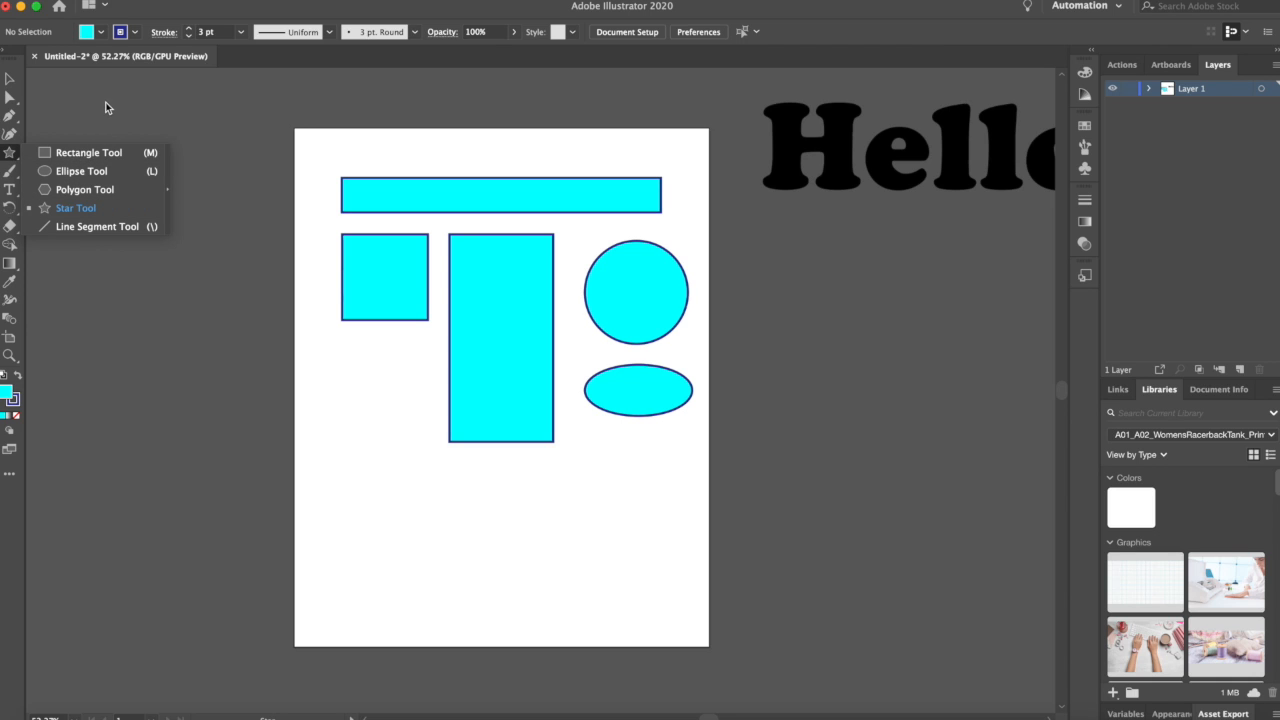
click(106, 207)
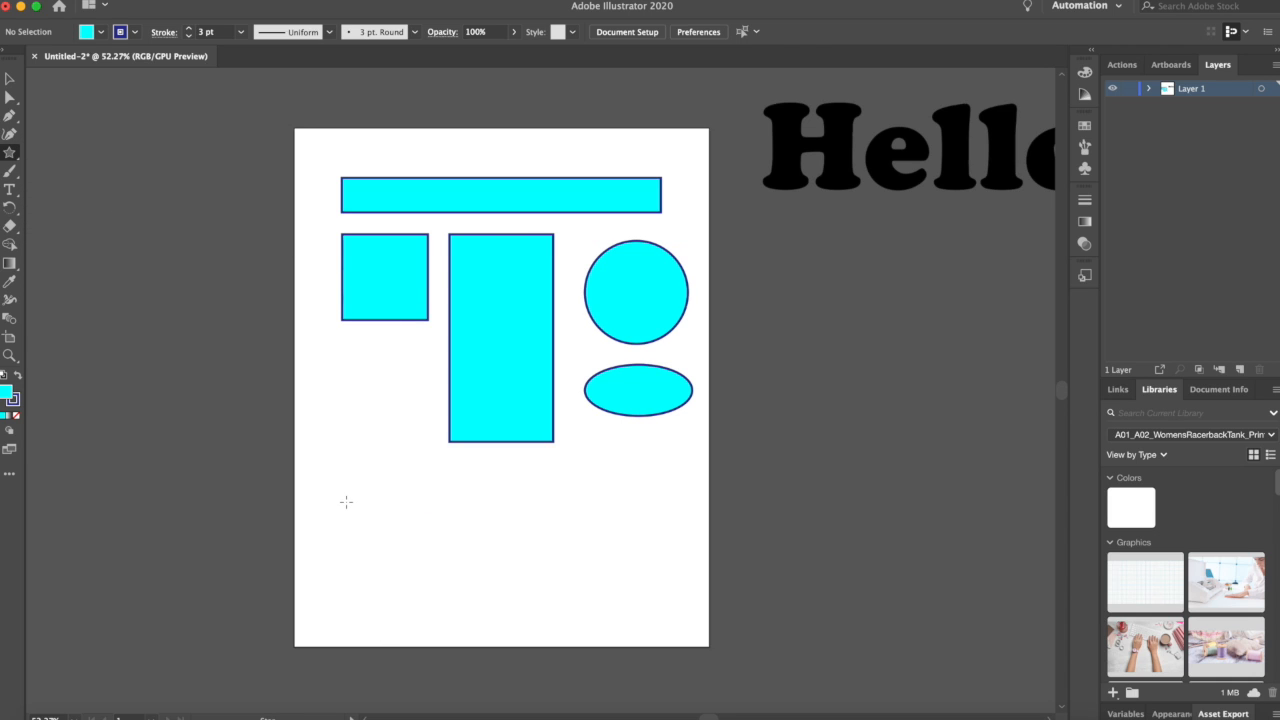
drag(346, 502, 384, 534)
click(9, 78)
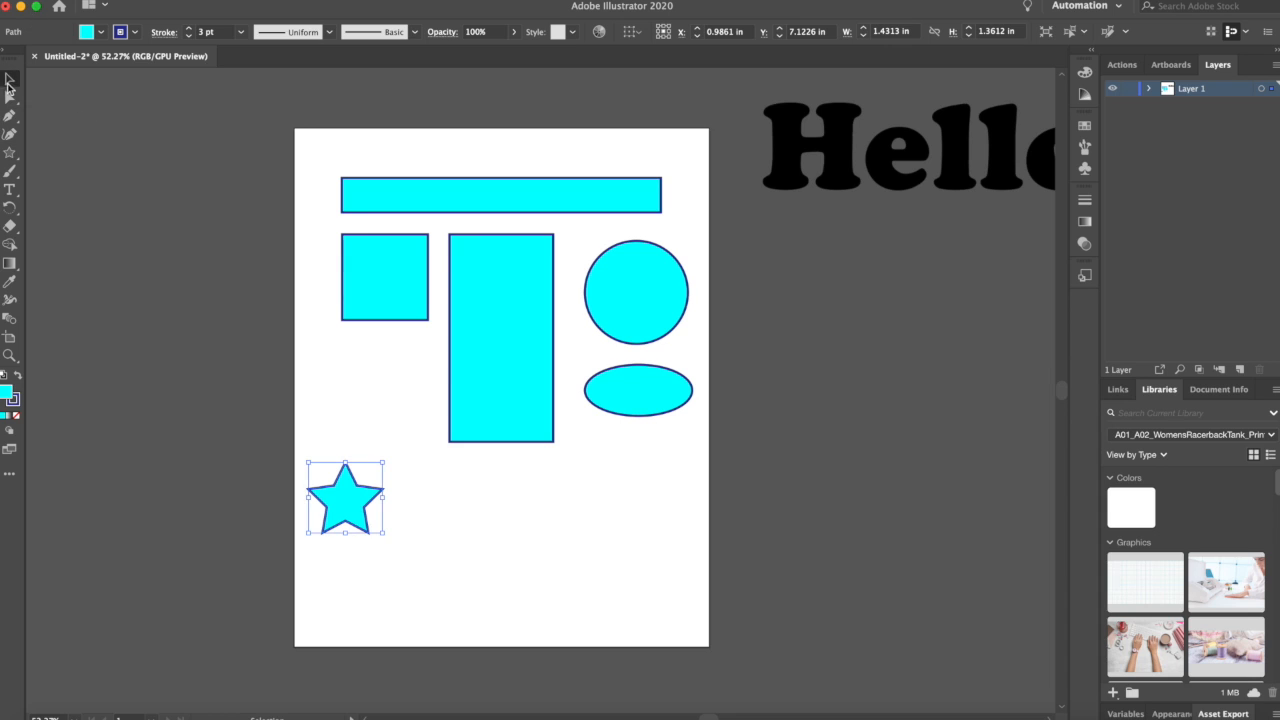
drag(364, 500, 371, 381)
click(260, 483)
Step: Draw a second, tilted star about 1.6 in wide below the first star and shift it slightly right
click(9, 152)
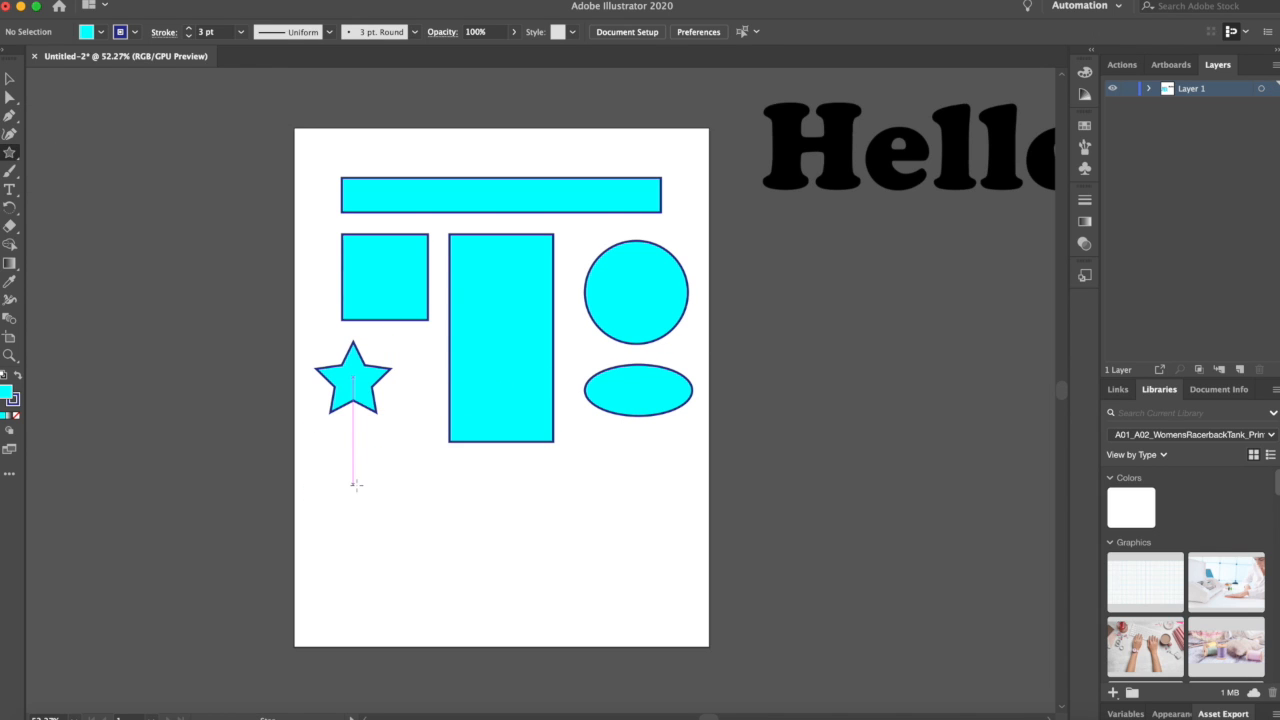
drag(351, 486, 398, 496)
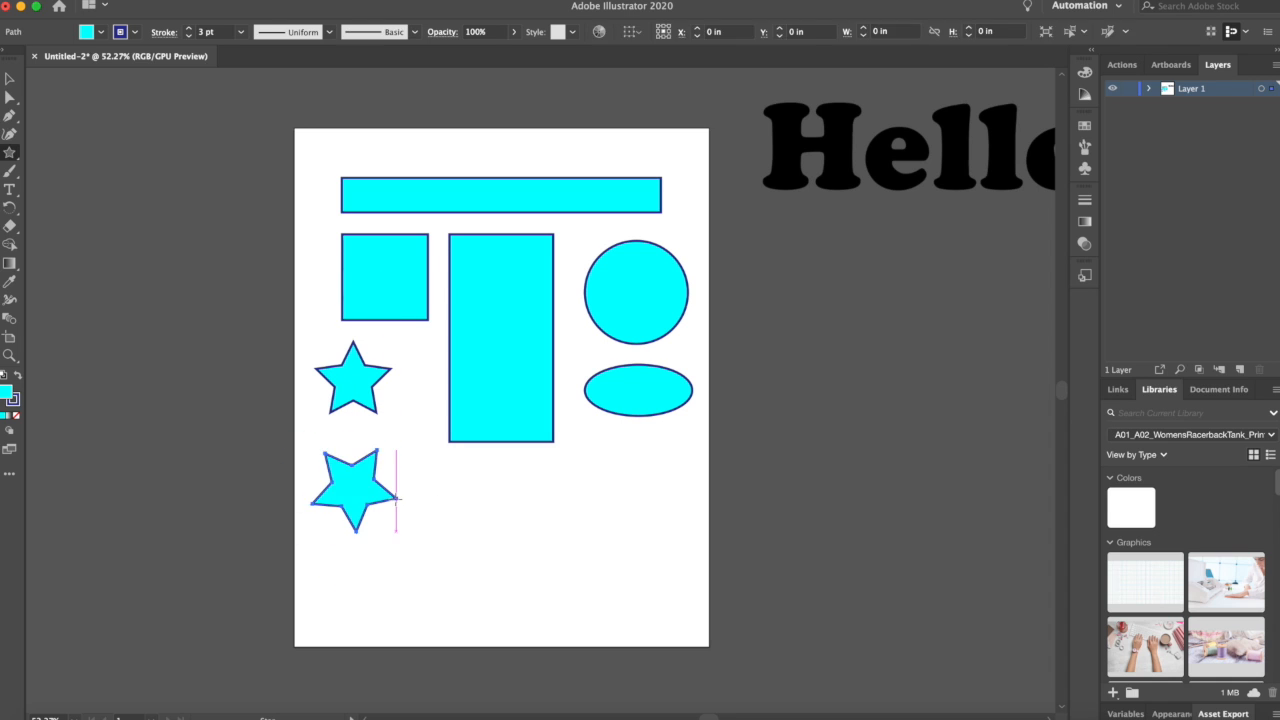
key(v)
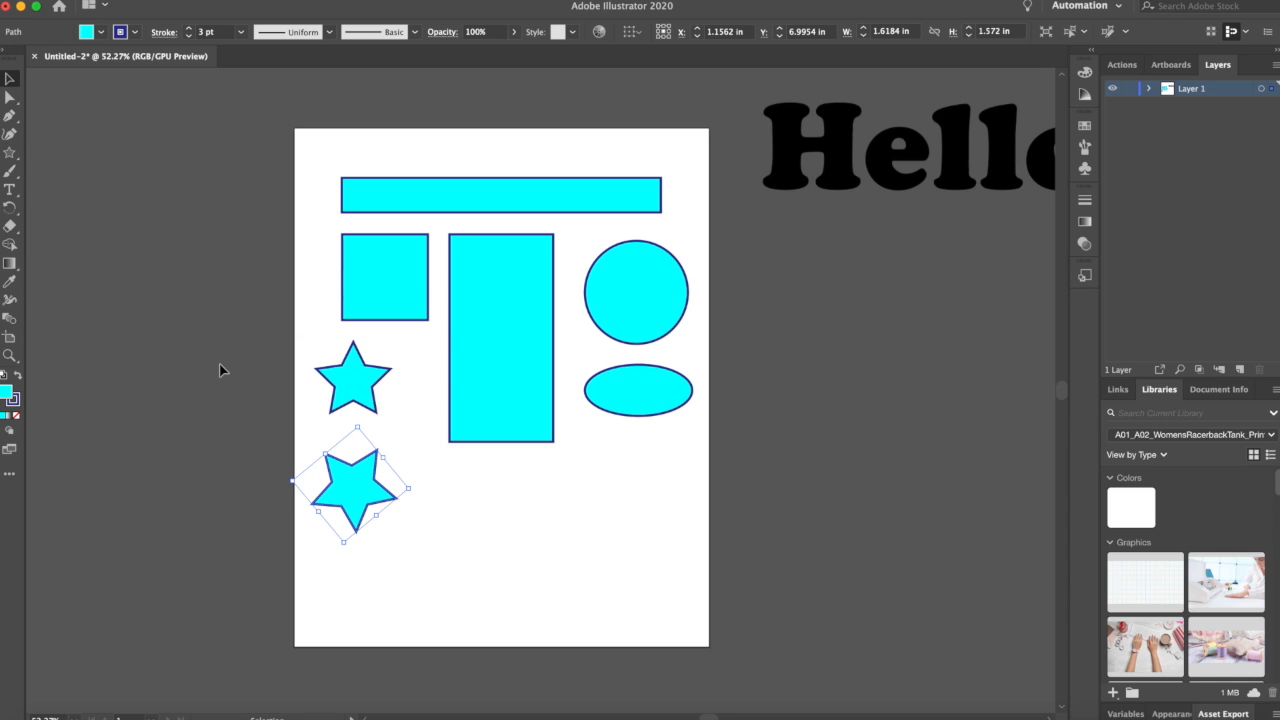
click(222, 370)
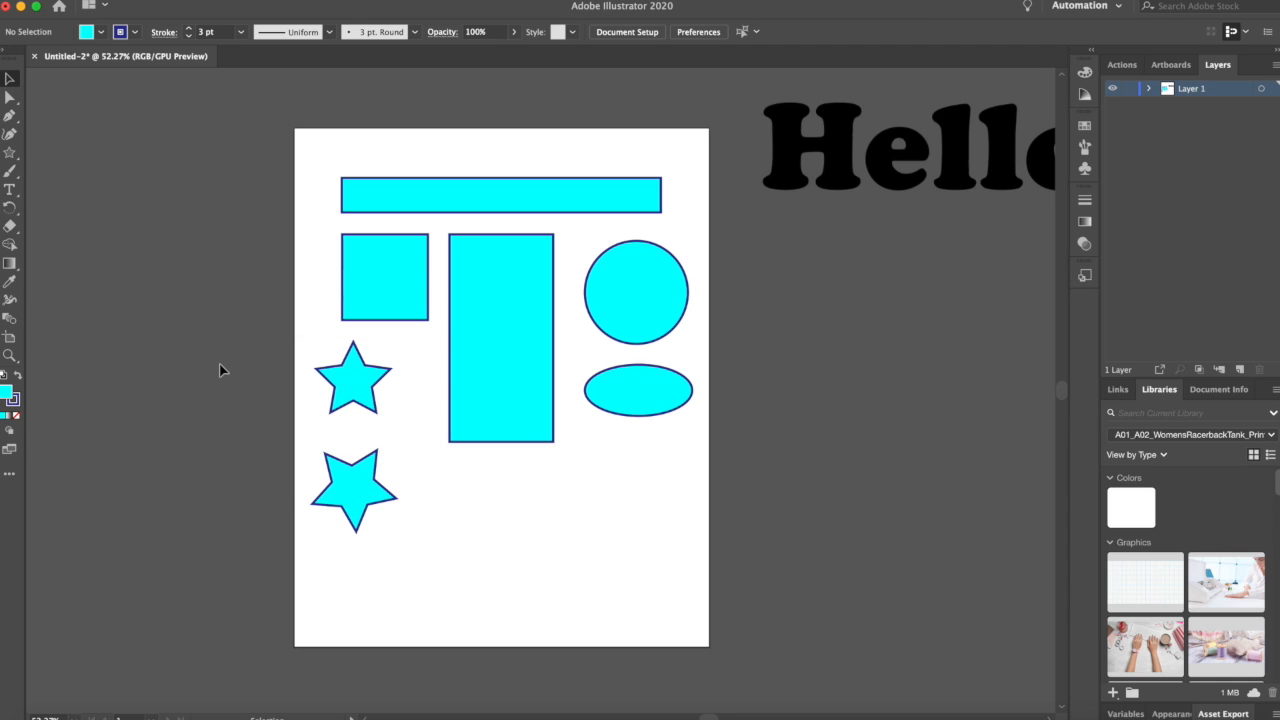
drag(351, 500, 388, 472)
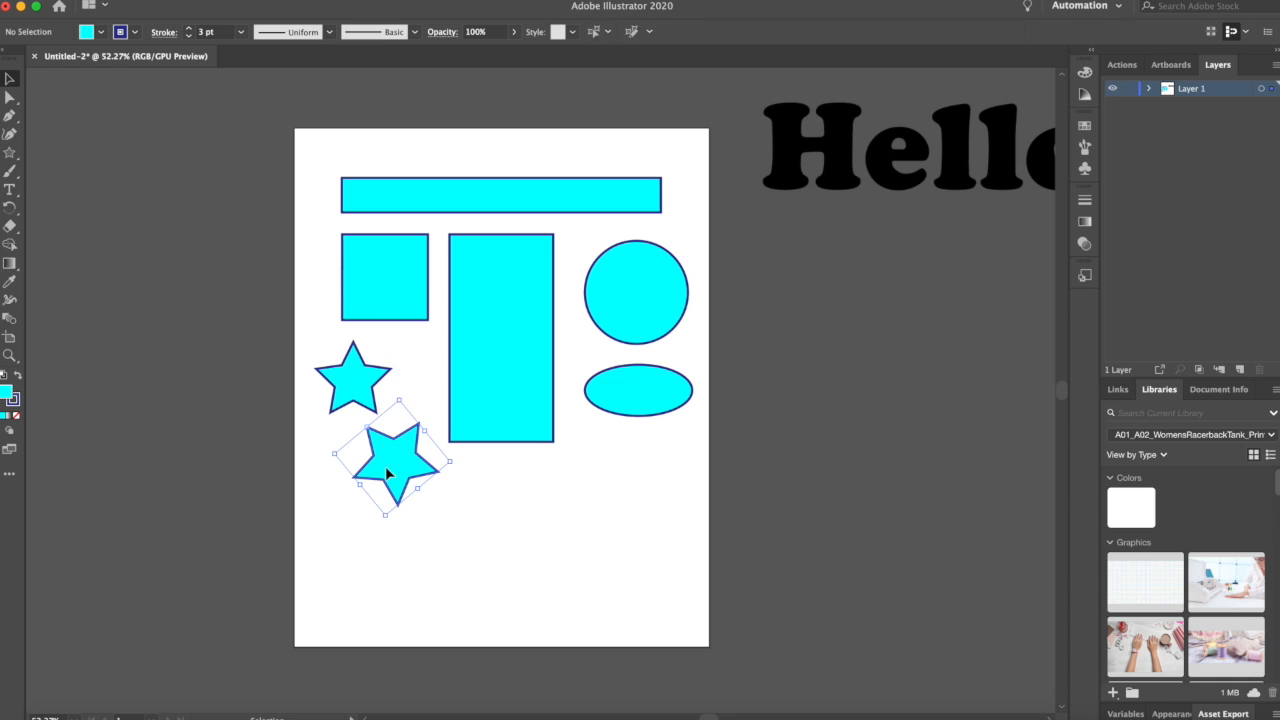
click(244, 343)
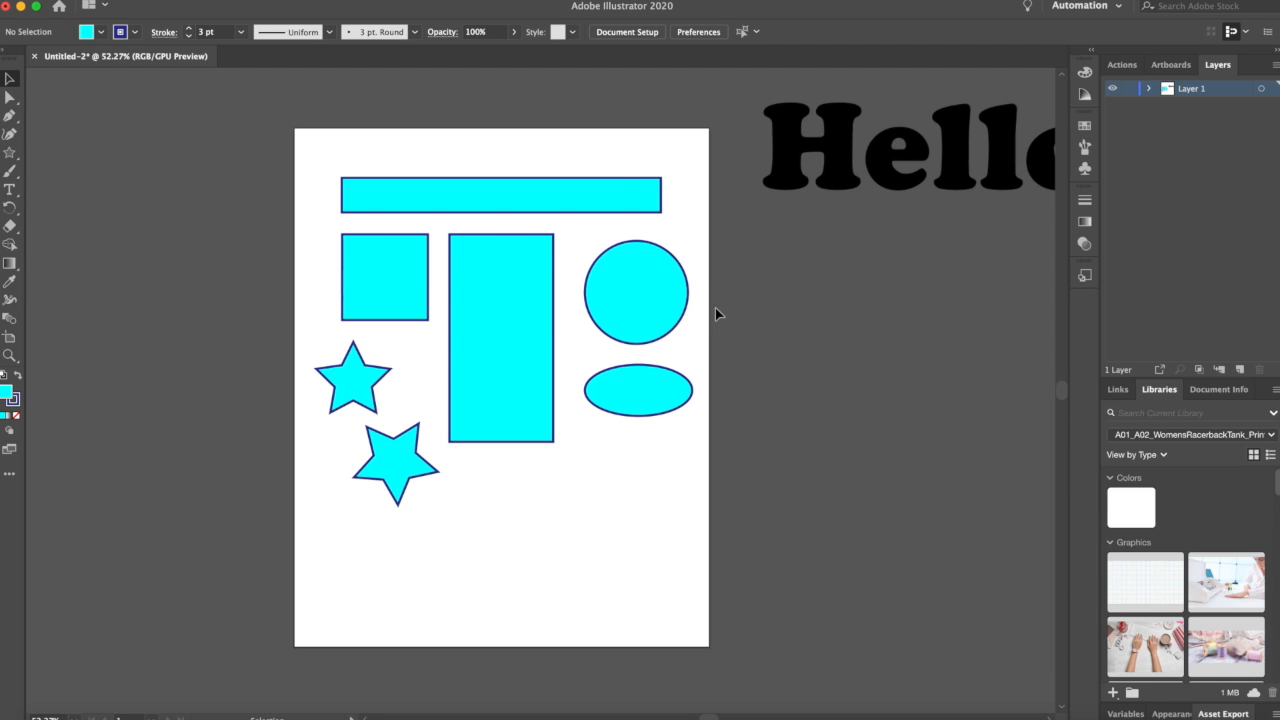
Step: Move all the shapes off the artboard and delete them
drag(300, 142, 691, 551)
drag(669, 286, 229, 246)
click(262, 520)
scroll(262, 520, left, 1)
scroll(262, 520, up, 1)
scroll(282, 225, left, 5)
scroll(282, 225, up, 2)
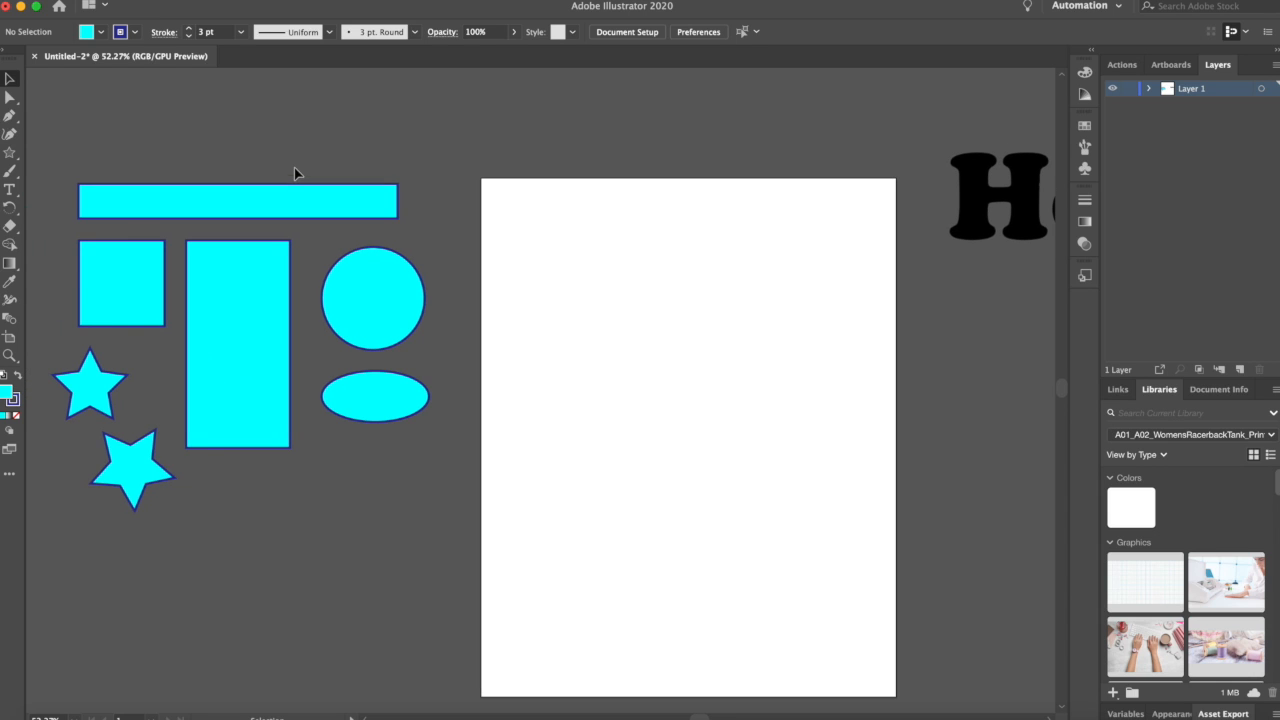
drag(323, 437, 455, 564)
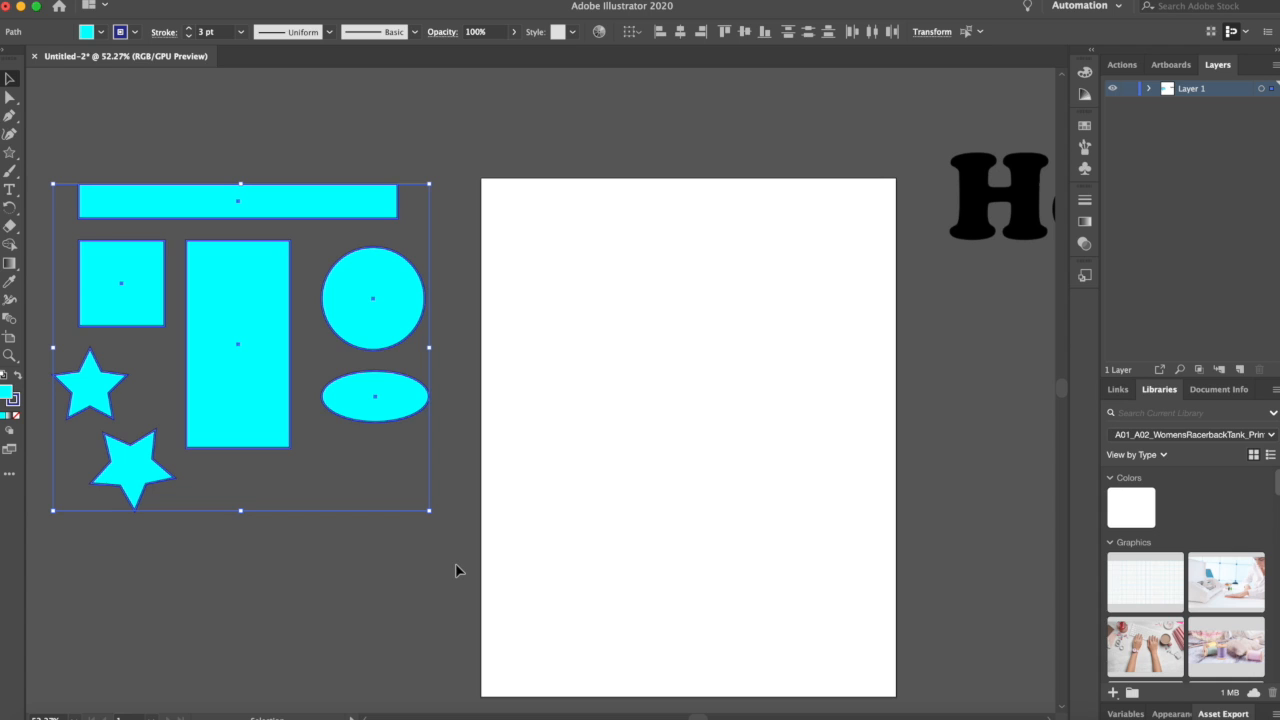
key(Delete)
Step: With the fill set to None, draw a wavy curved path with the Pen tool near the artboard's upper left
scroll(554, 340, right, 5)
scroll(554, 340, down, 1)
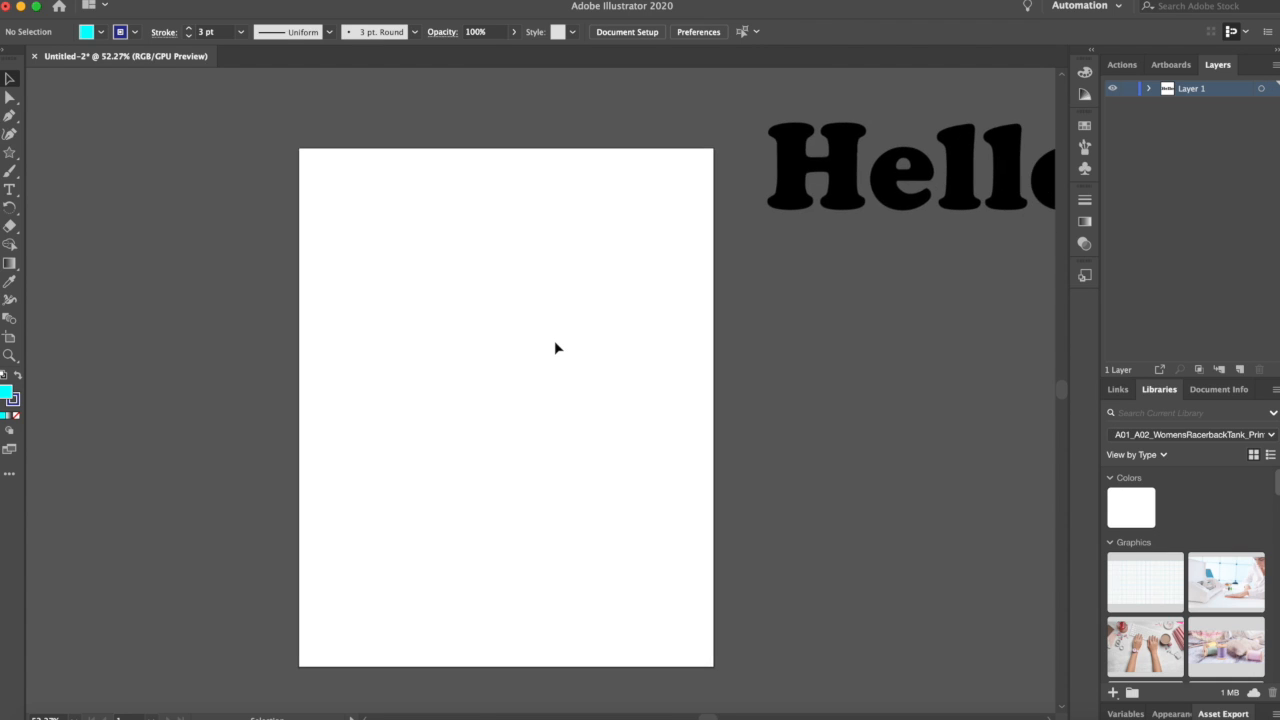
scroll(556, 347, right, 3)
scroll(556, 347, down, 1)
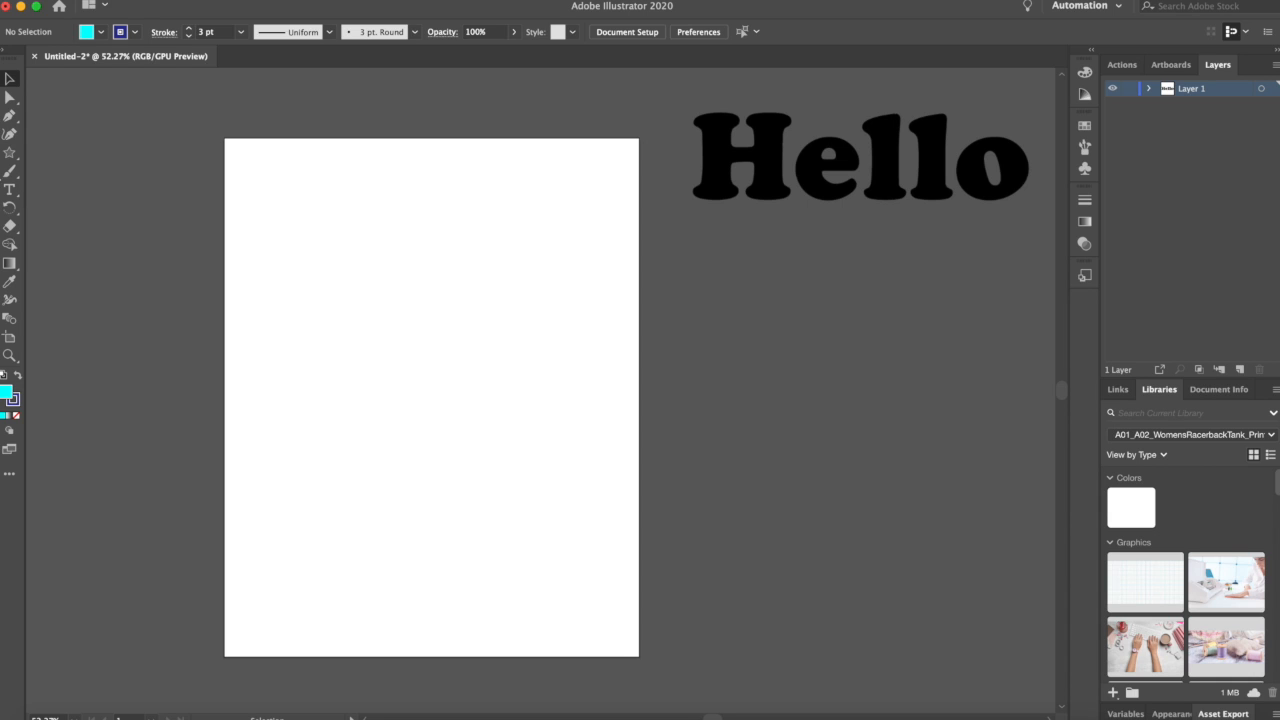
click(14, 121)
click(12, 120)
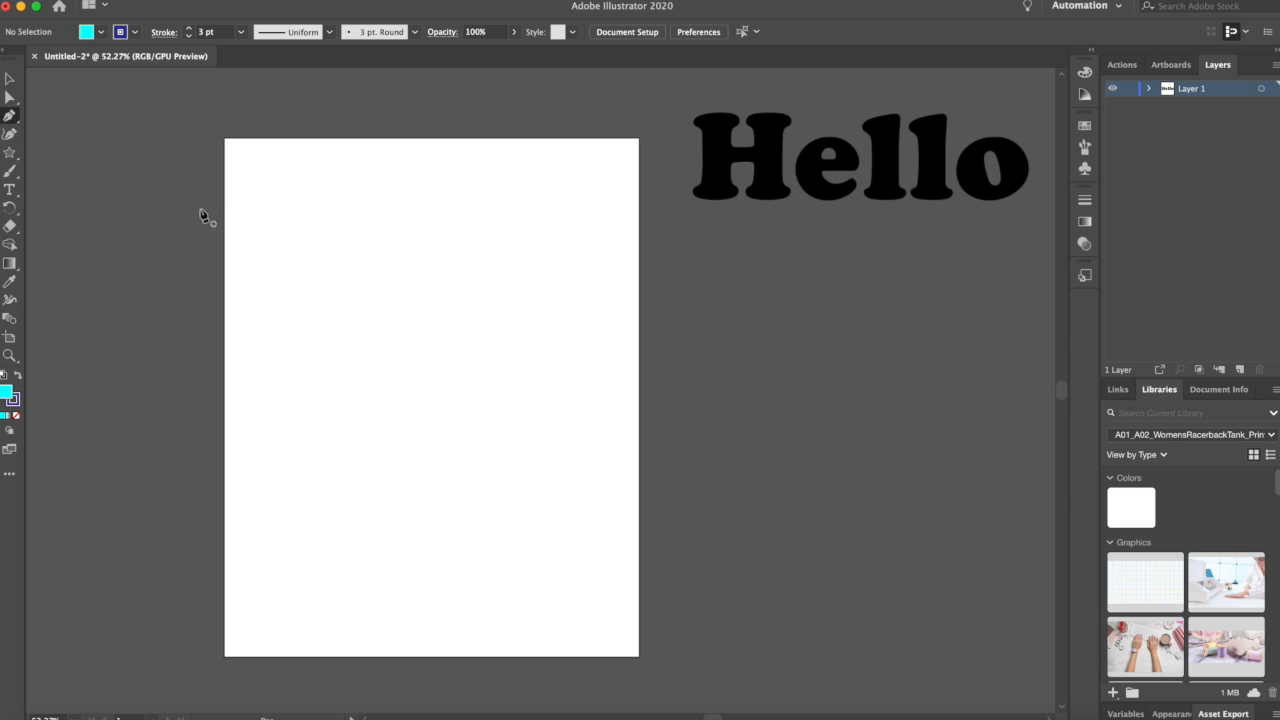
click(100, 36)
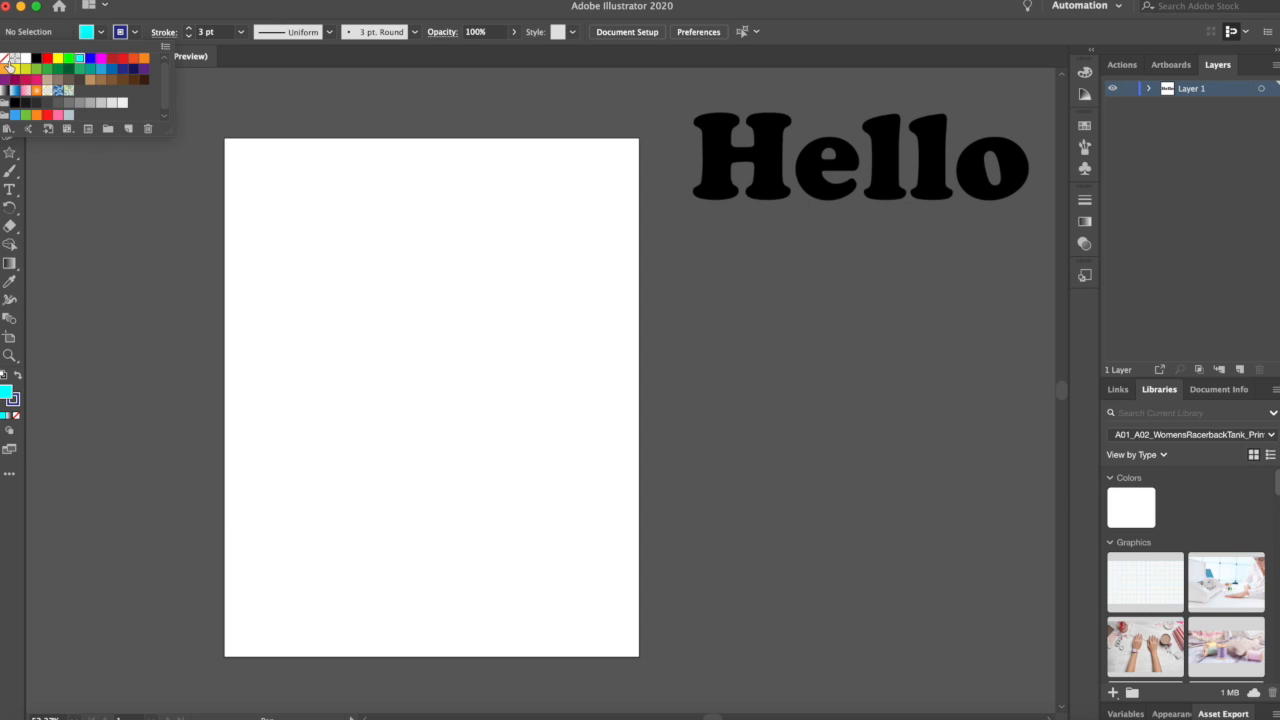
click(5, 60)
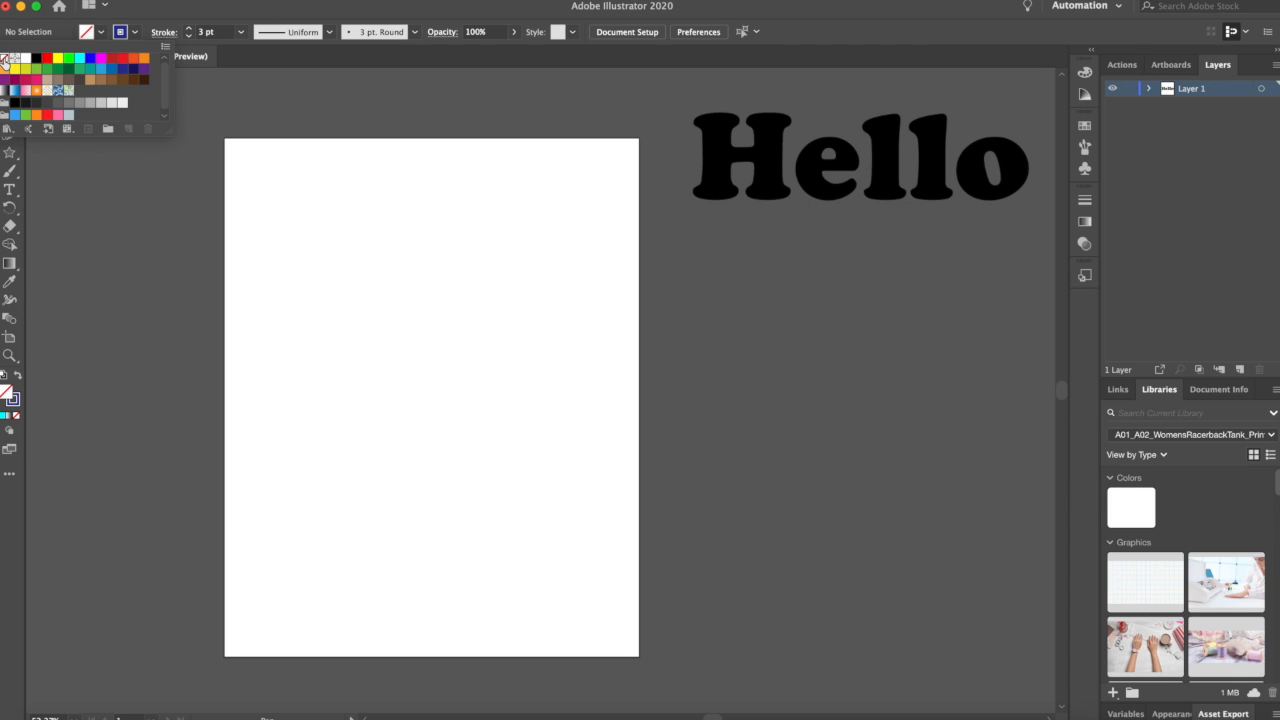
click(172, 15)
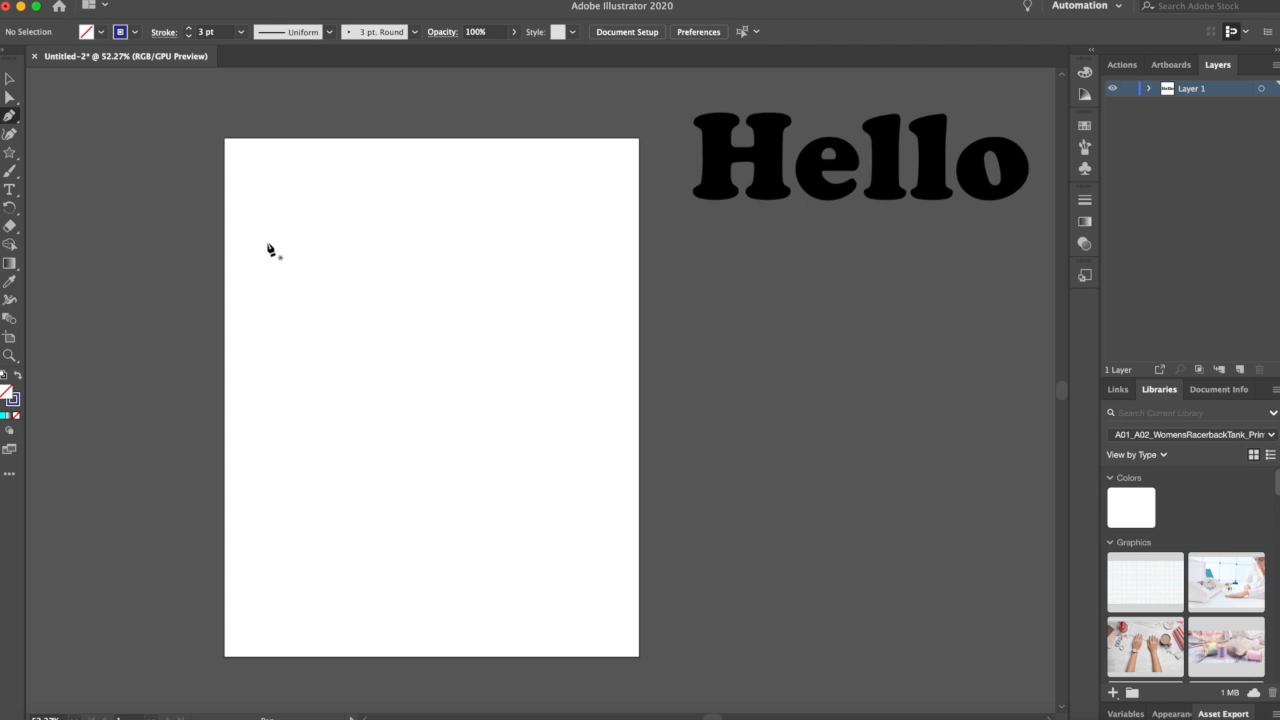
mouse_move(268, 244)
mouse_down()
mouse_move(251, 229)
mouse_move(311, 209)
mouse_move(268, 252)
mouse_move(266, 220)
mouse_move(277, 223)
mouse_move(255, 226)
mouse_move(274, 228)
mouse_up()
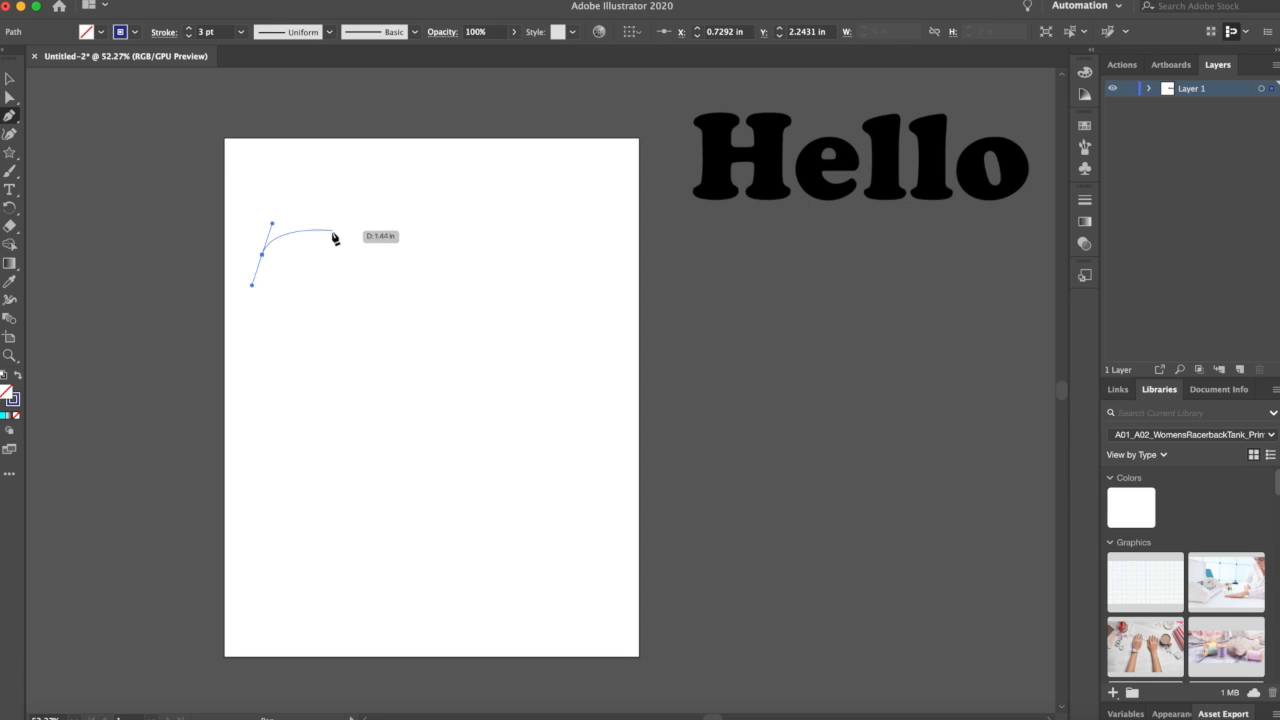
drag(330, 226, 364, 246)
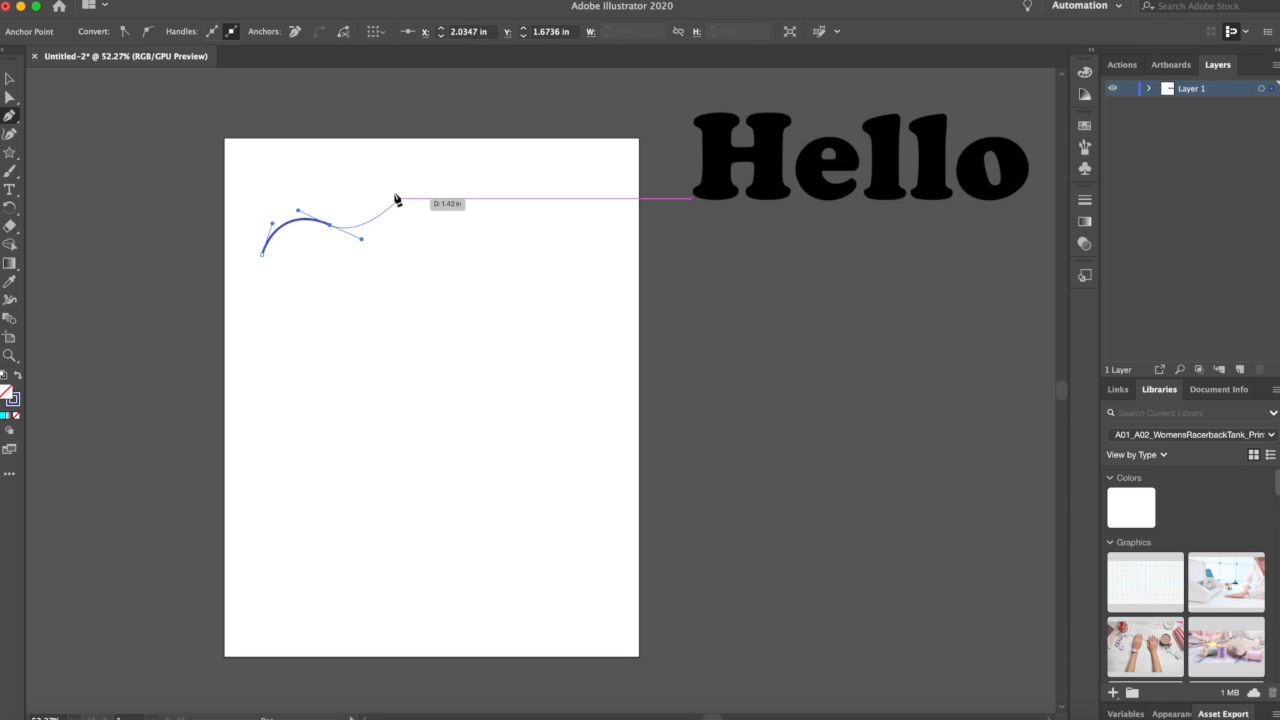
mouse_move(400, 198)
mouse_down()
mouse_move(417, 167)
mouse_move(423, 243)
mouse_move(451, 240)
mouse_move(431, 186)
mouse_move(403, 166)
mouse_move(437, 234)
mouse_up()
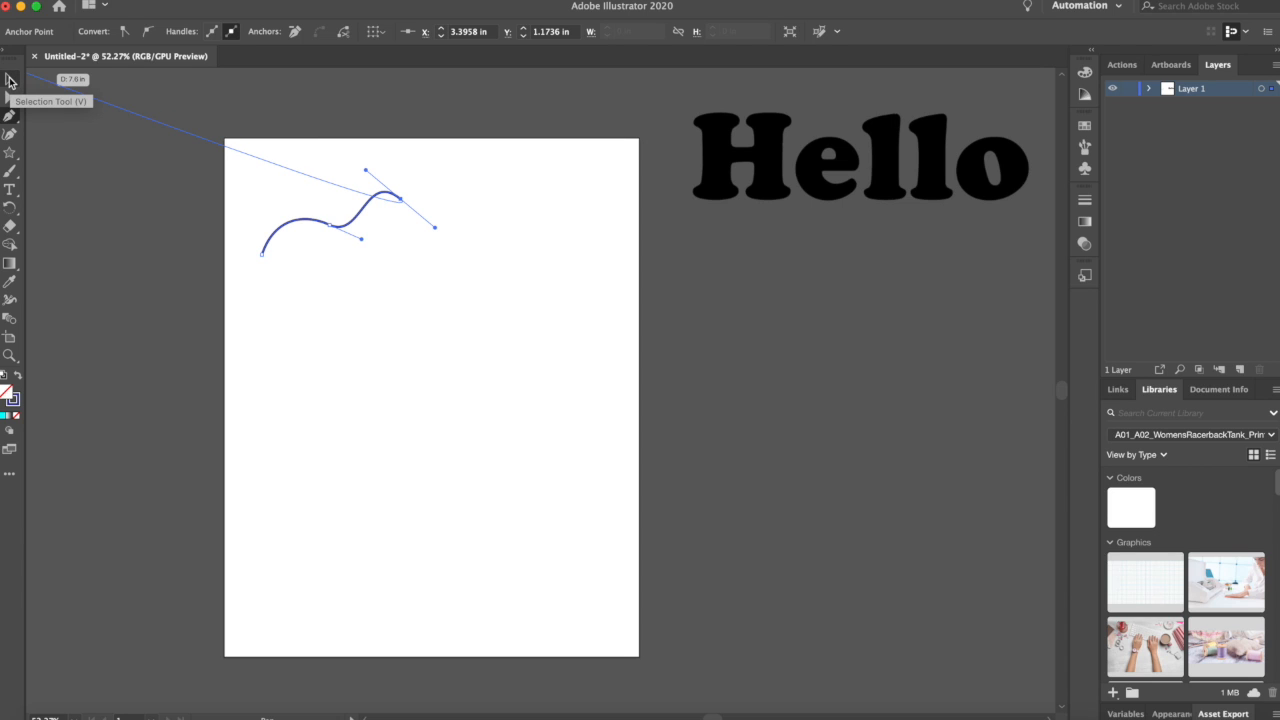
Step: Try filling the wavy Pen path with cyan, then set its fill back to None
click(10, 80)
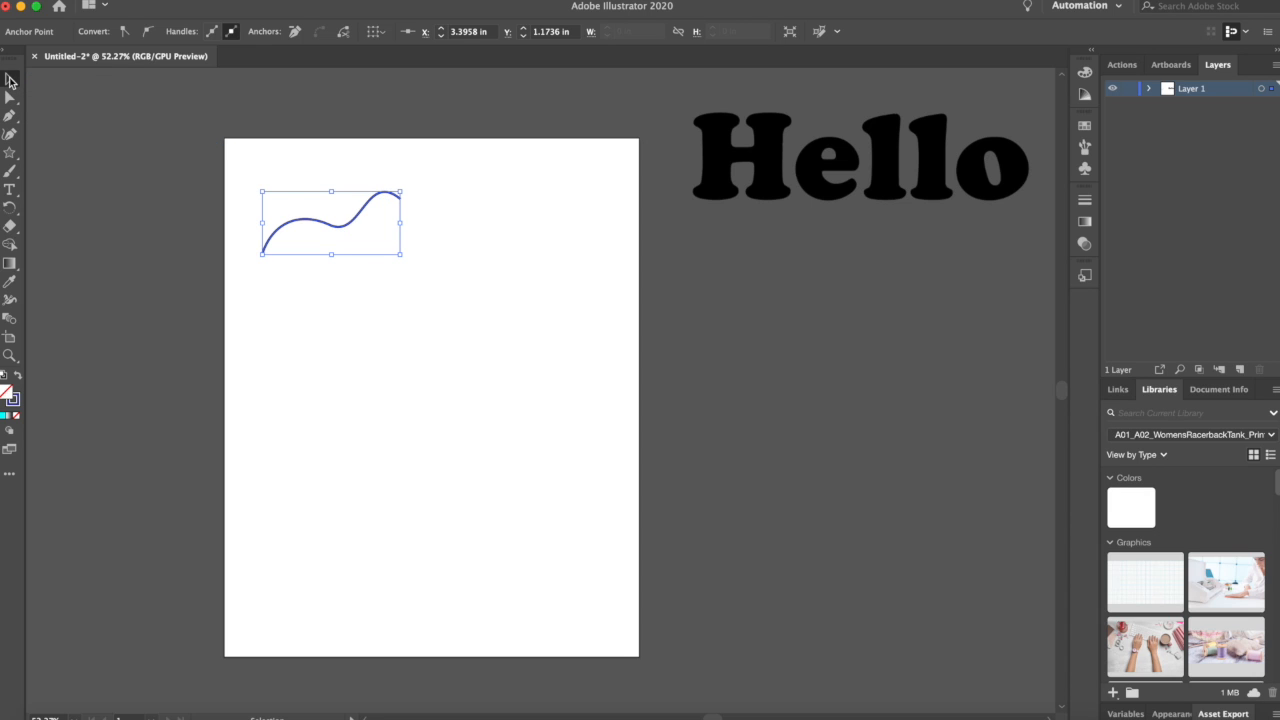
click(330, 221)
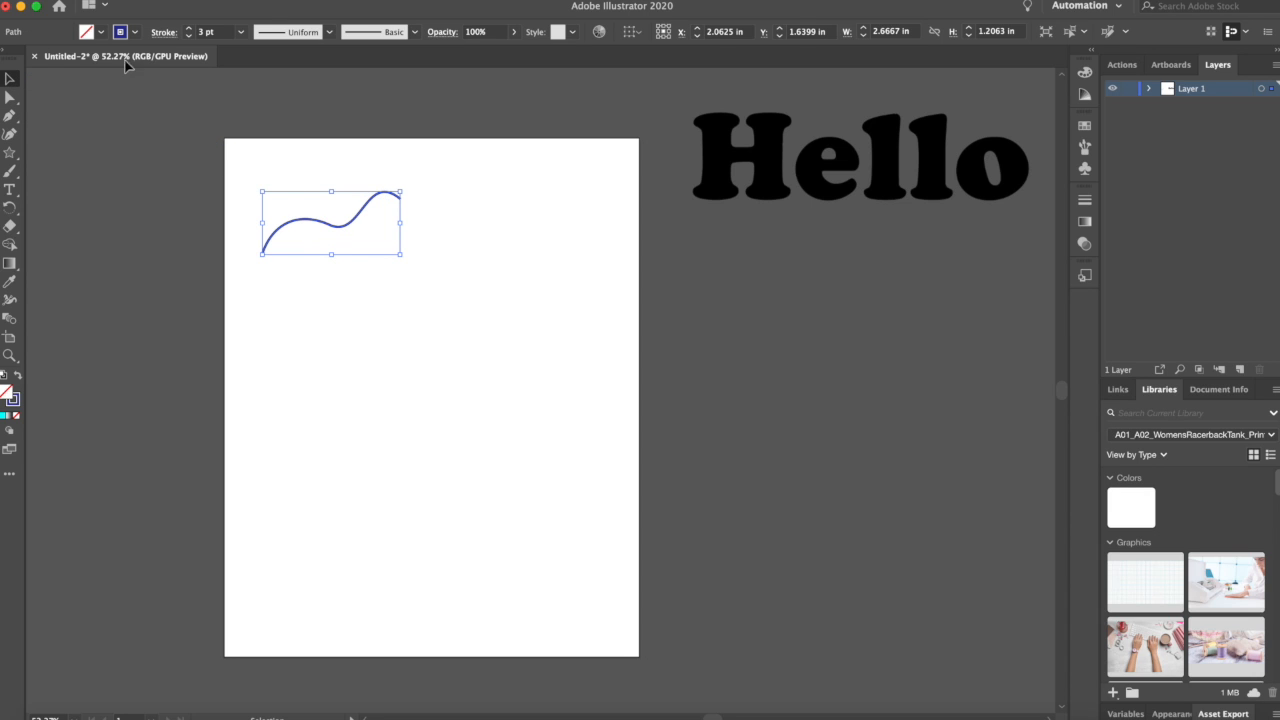
click(103, 33)
click(80, 58)
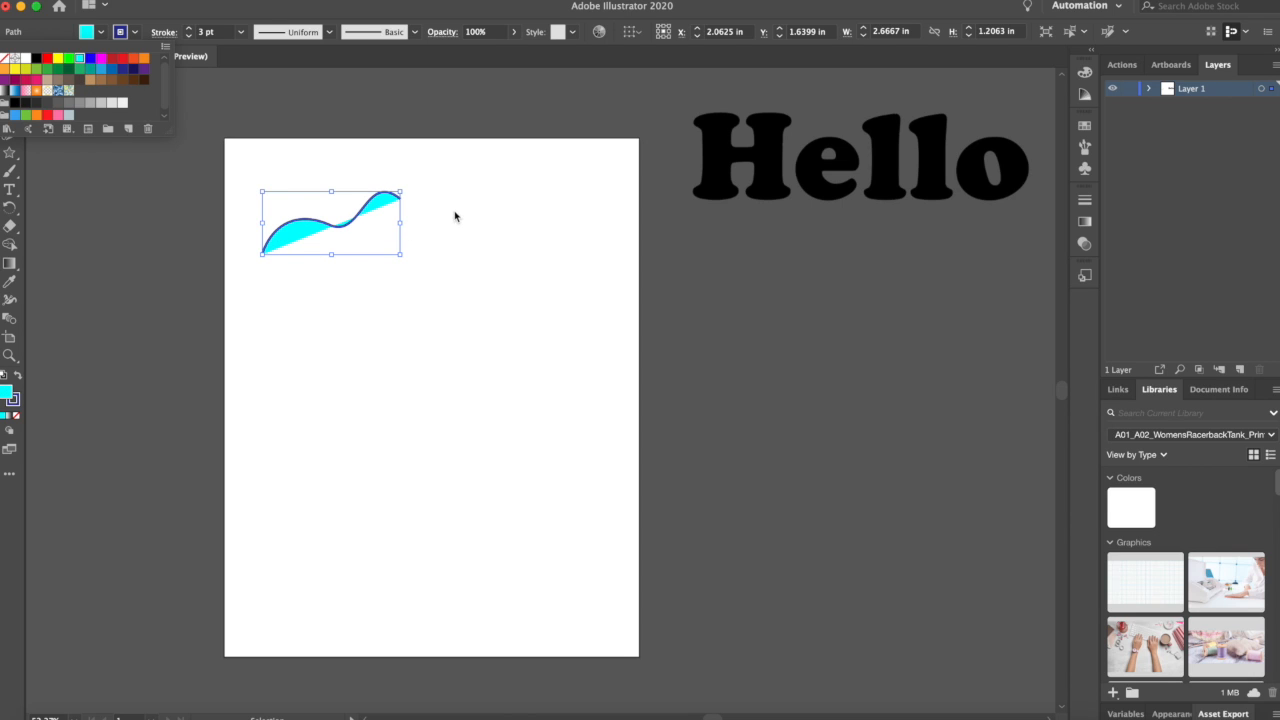
click(5, 60)
click(161, 279)
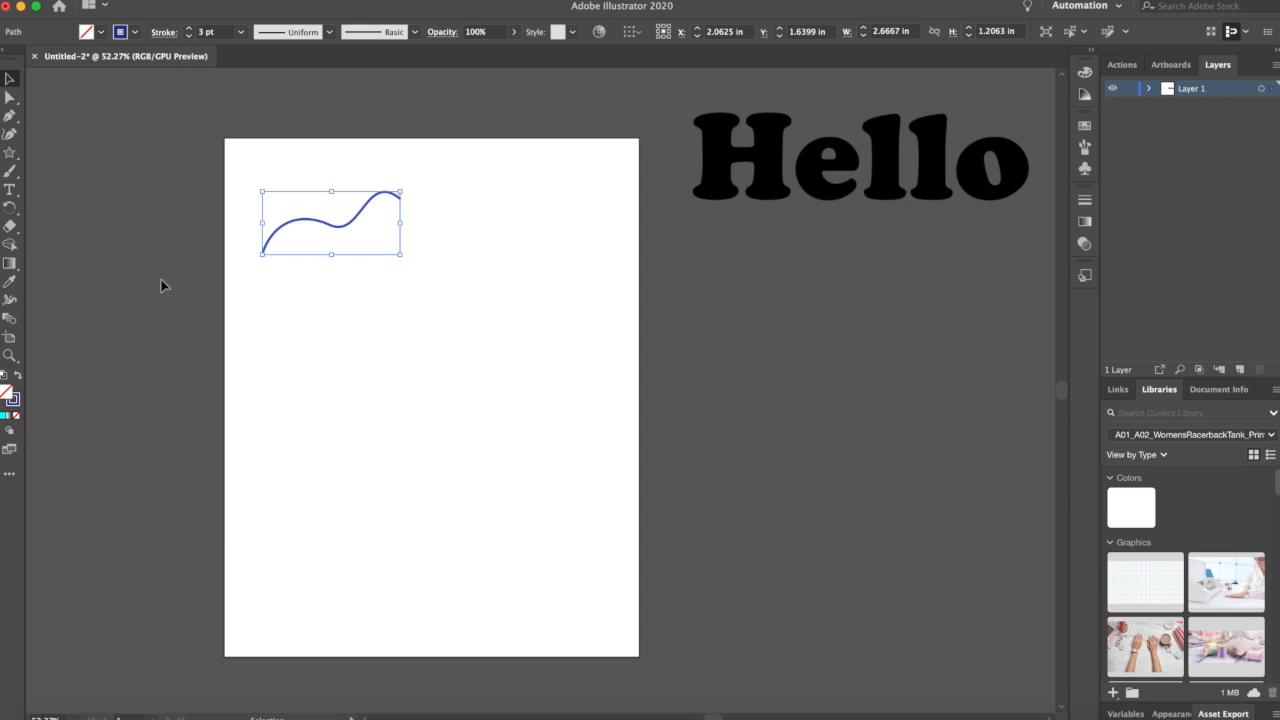
Step: Move the wavy path up and left, closer to the artboard's upper-left corner
click(161, 279)
drag(336, 233, 306, 188)
click(194, 237)
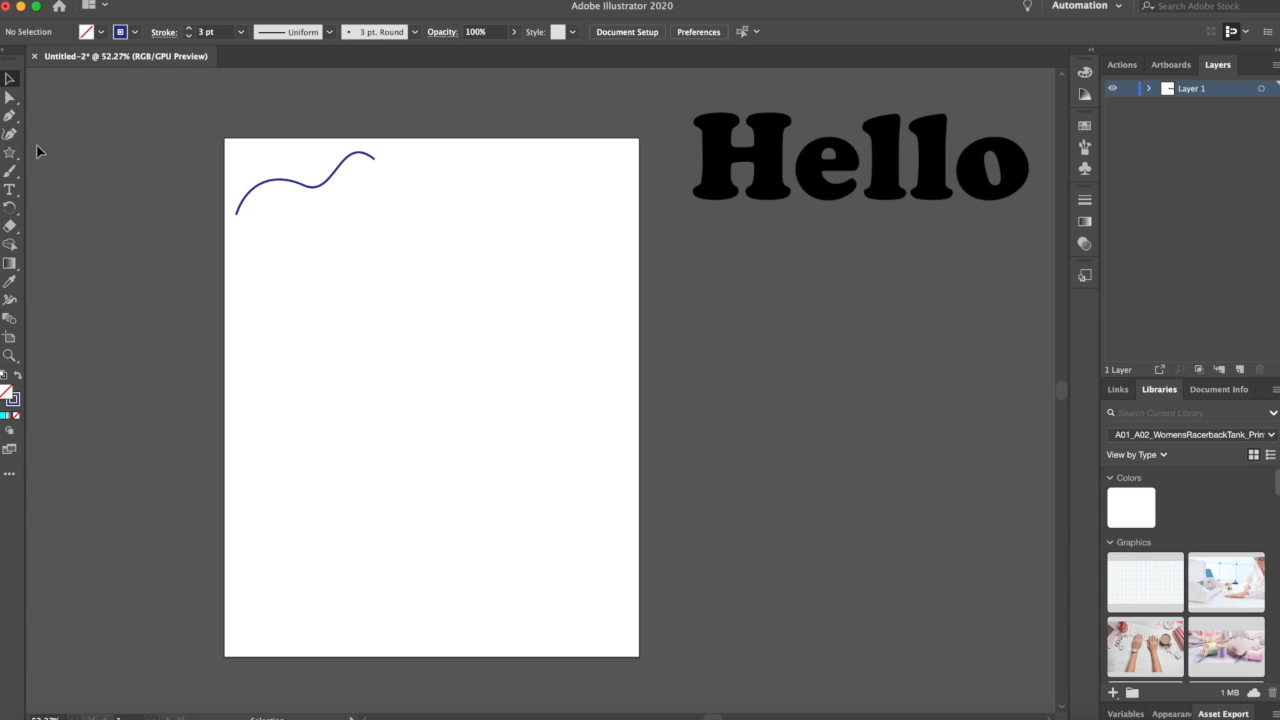
Step: With the Paintbrush tool, paint a second wavy stroke just below the first path
click(10, 117)
click(9, 82)
click(10, 118)
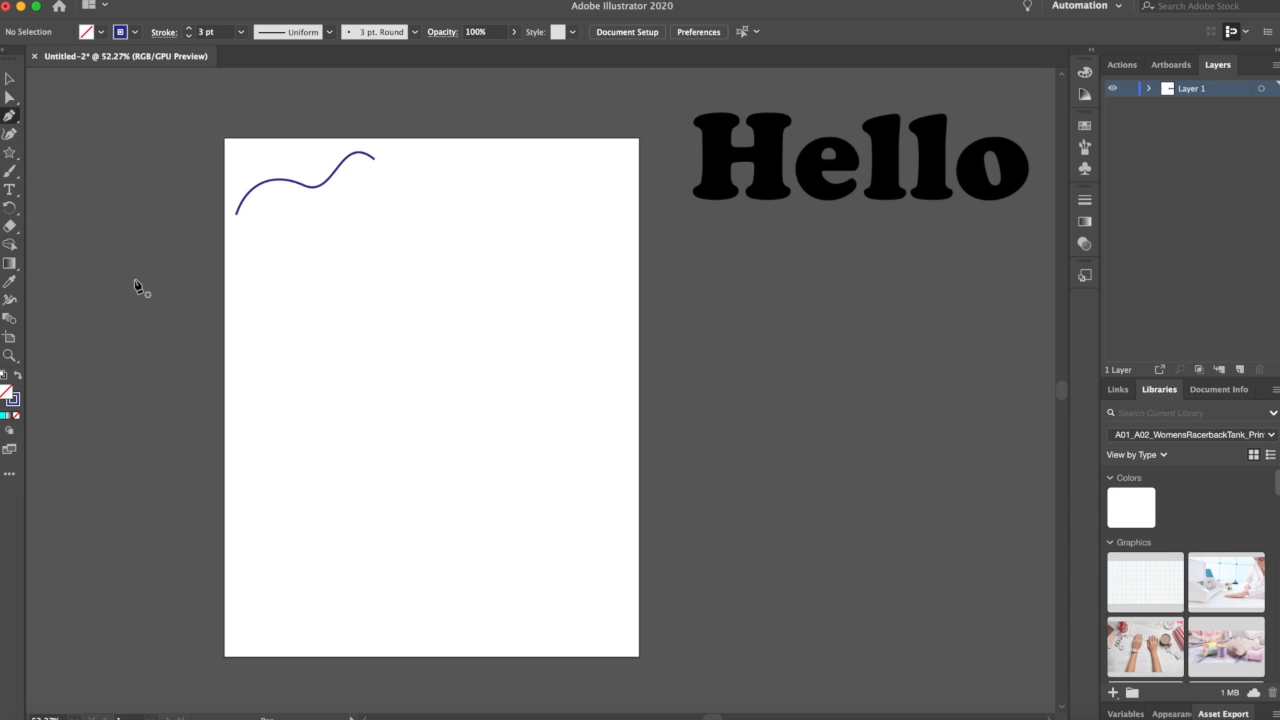
click(10, 174)
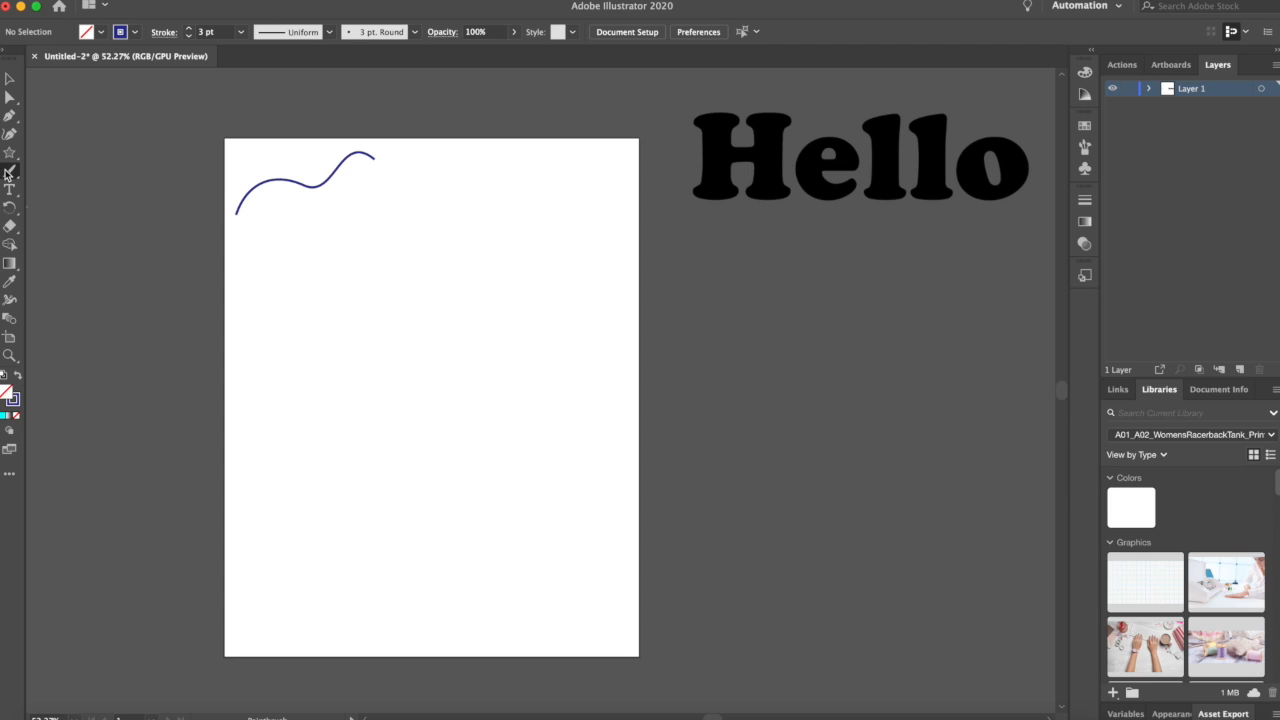
click(9, 79)
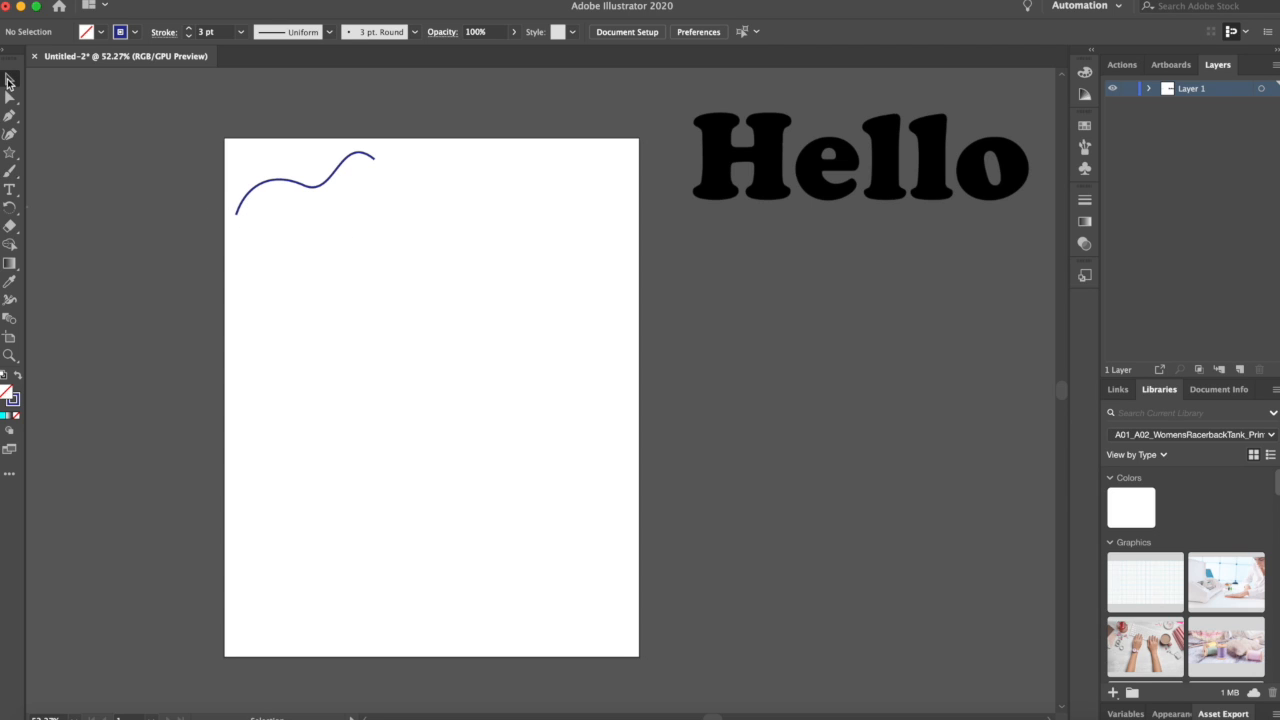
click(301, 190)
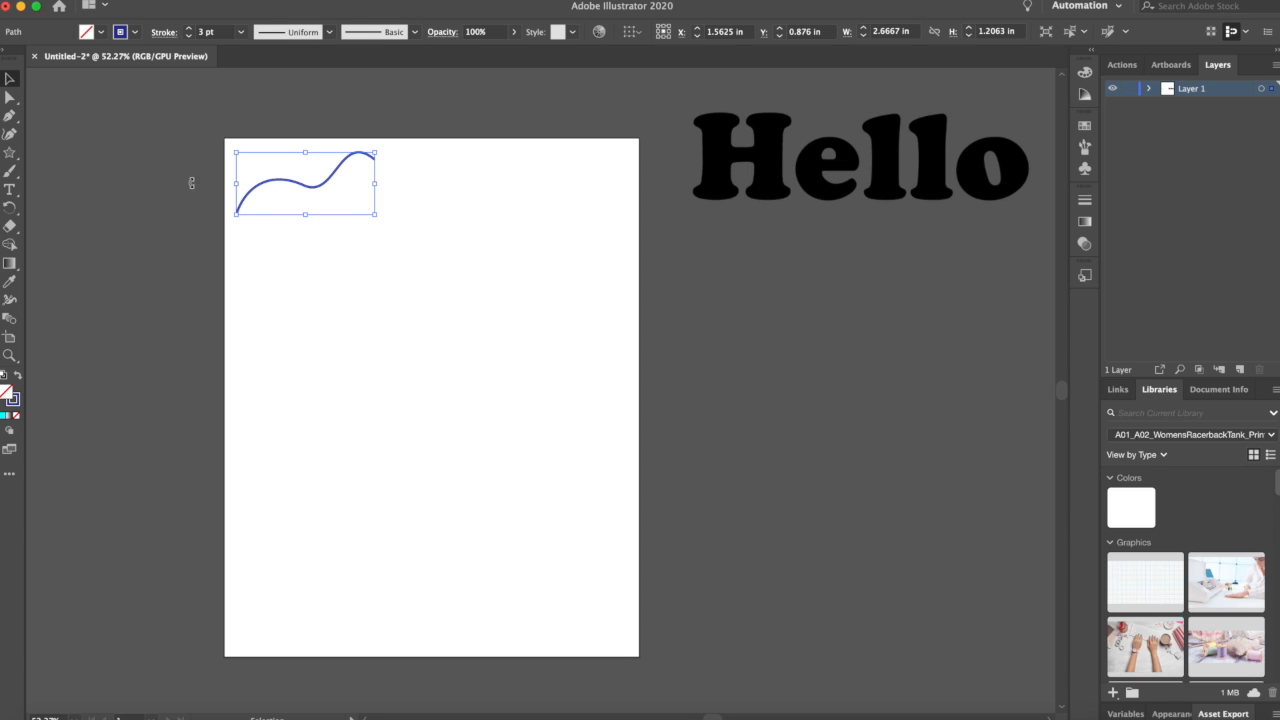
click(9, 97)
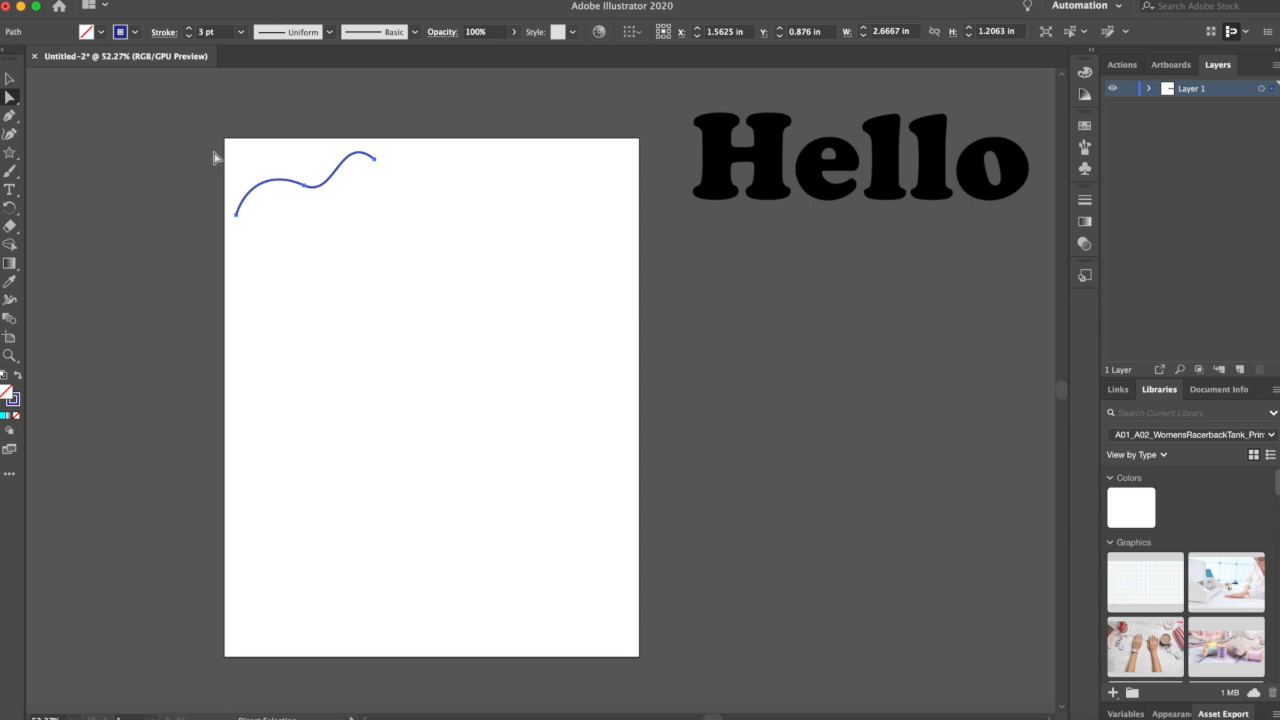
click(158, 146)
click(12, 175)
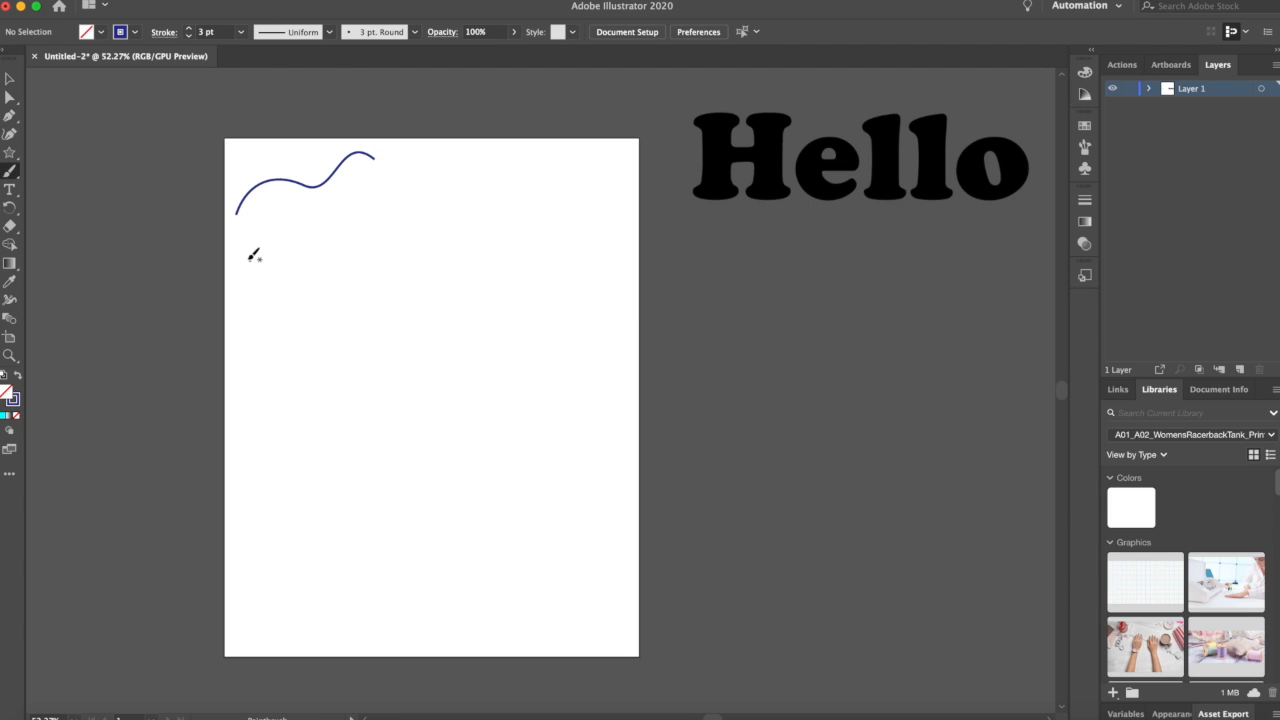
mouse_move(247, 263)
mouse_down()
mouse_move(266, 233)
mouse_move(358, 229)
mouse_move(376, 190)
mouse_move(405, 190)
mouse_up()
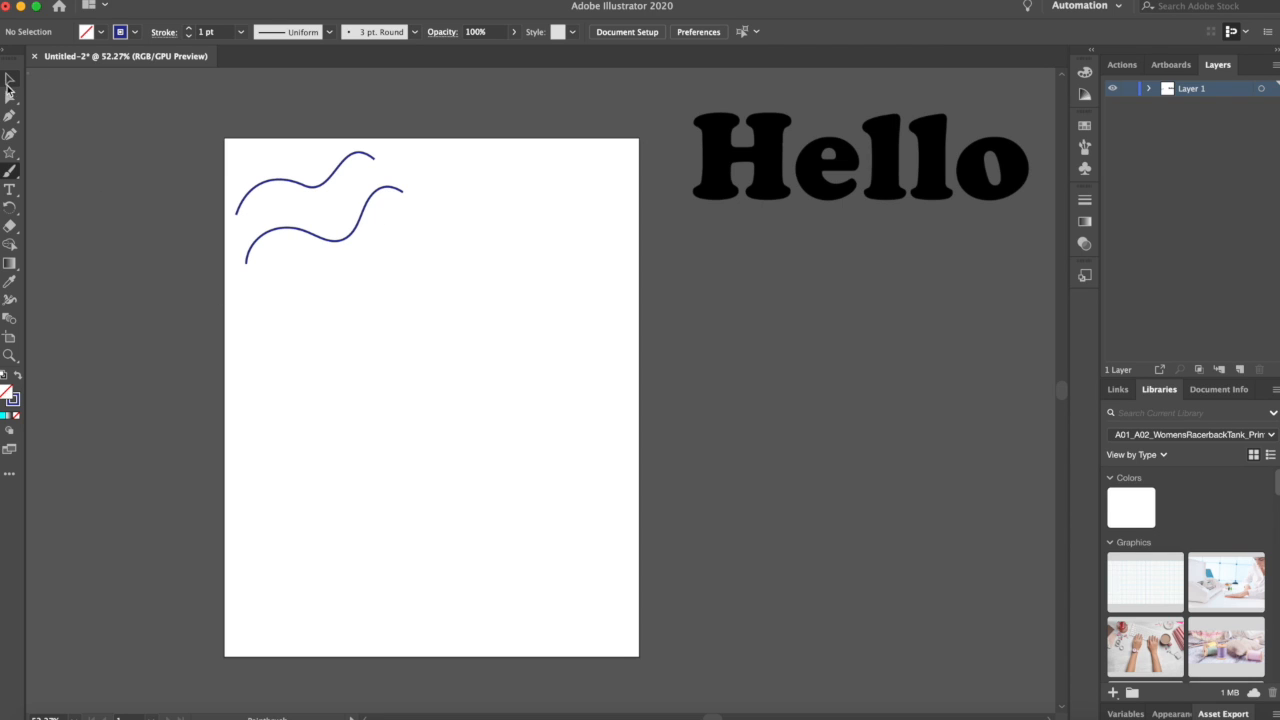
Step: Paint a heart shape about 2 in wide in the middle of the artboard with the Paintbrush tool
click(9, 82)
click(338, 241)
click(10, 97)
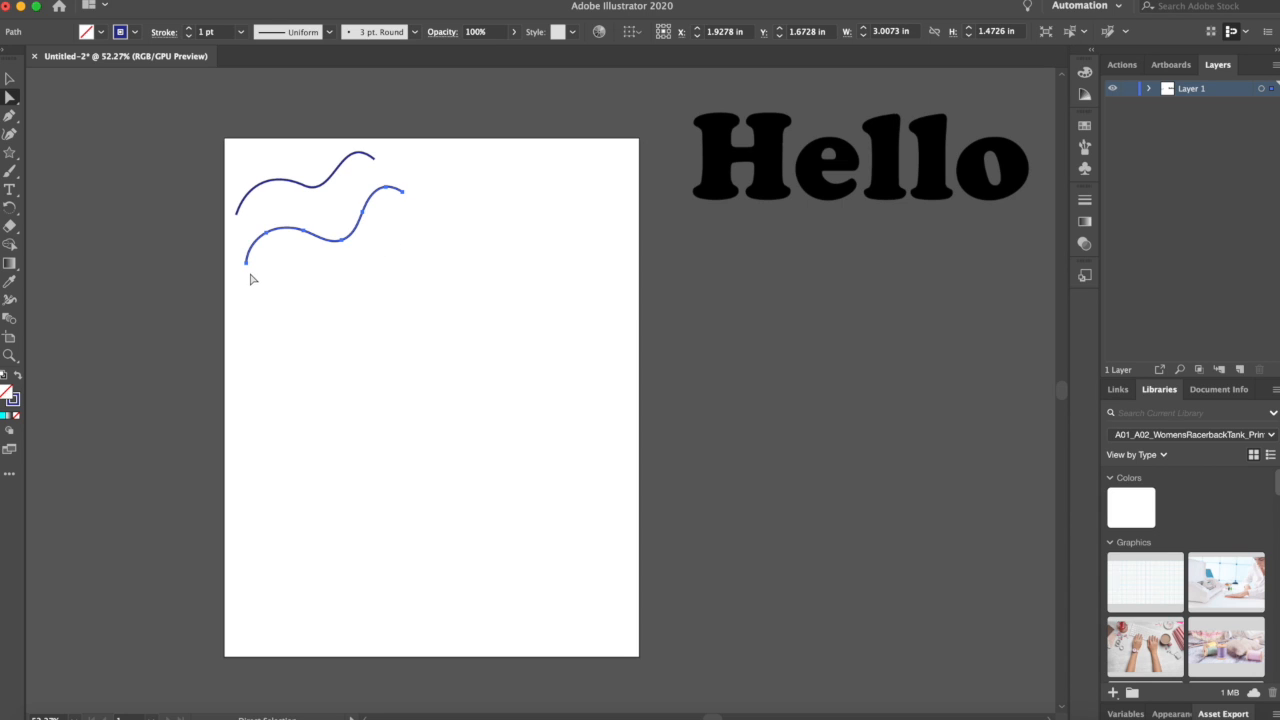
click(13, 175)
mouse_move(416, 349)
mouse_down()
mouse_move(390, 330)
mouse_move(369, 344)
mouse_move(418, 420)
mouse_move(465, 361)
mouse_move(467, 336)
mouse_move(418, 348)
mouse_up()
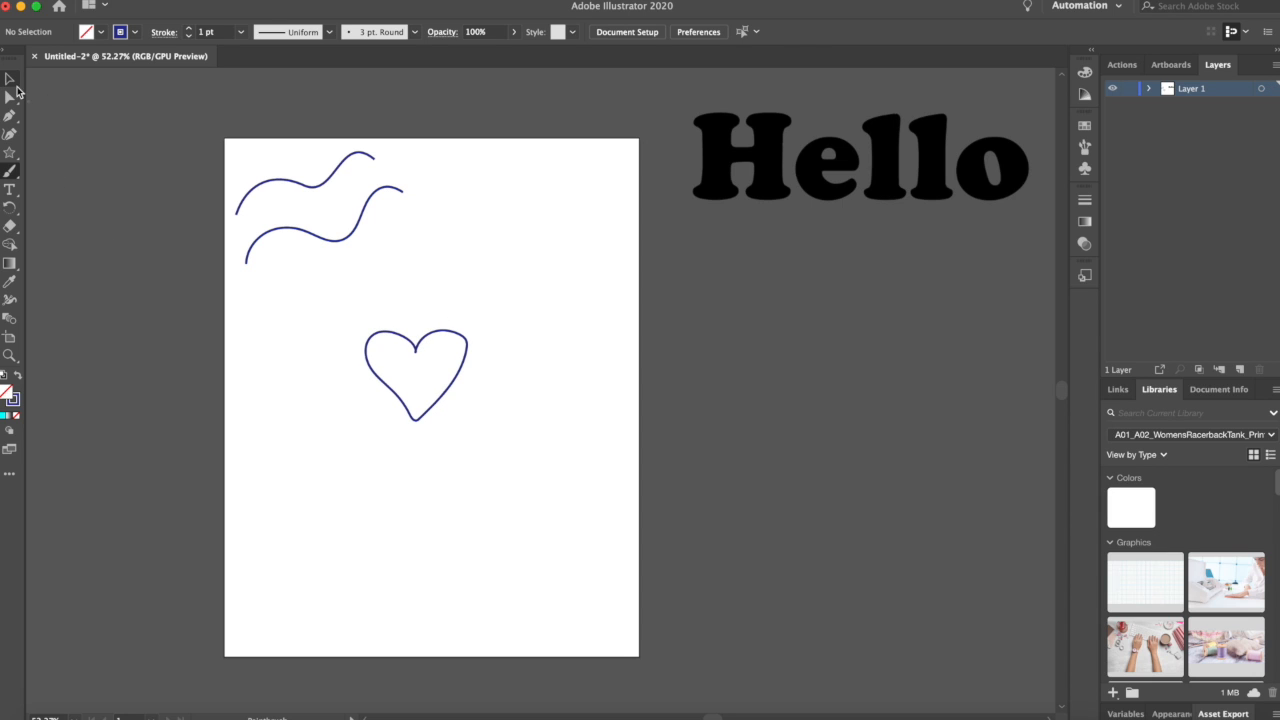
Step: Zoom in on the heart and adjust the anchor points on its upper-right lobe with Direct Selection
click(8, 78)
click(421, 340)
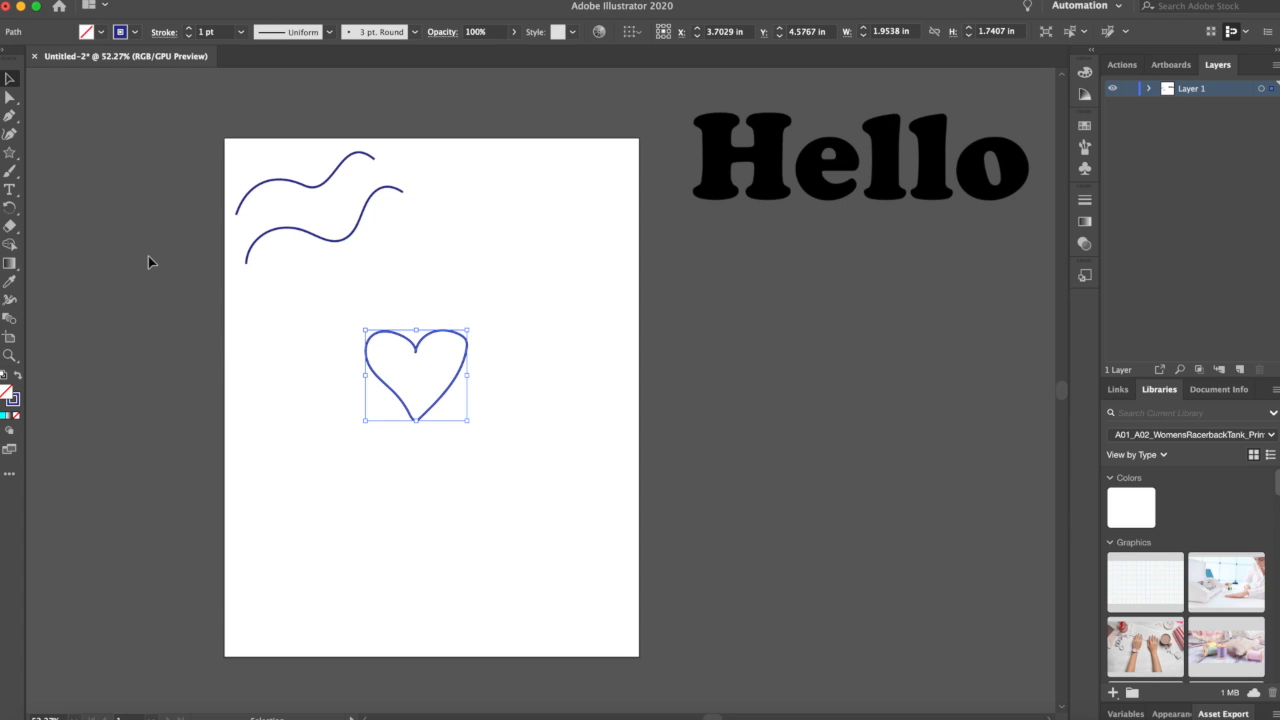
click(11, 99)
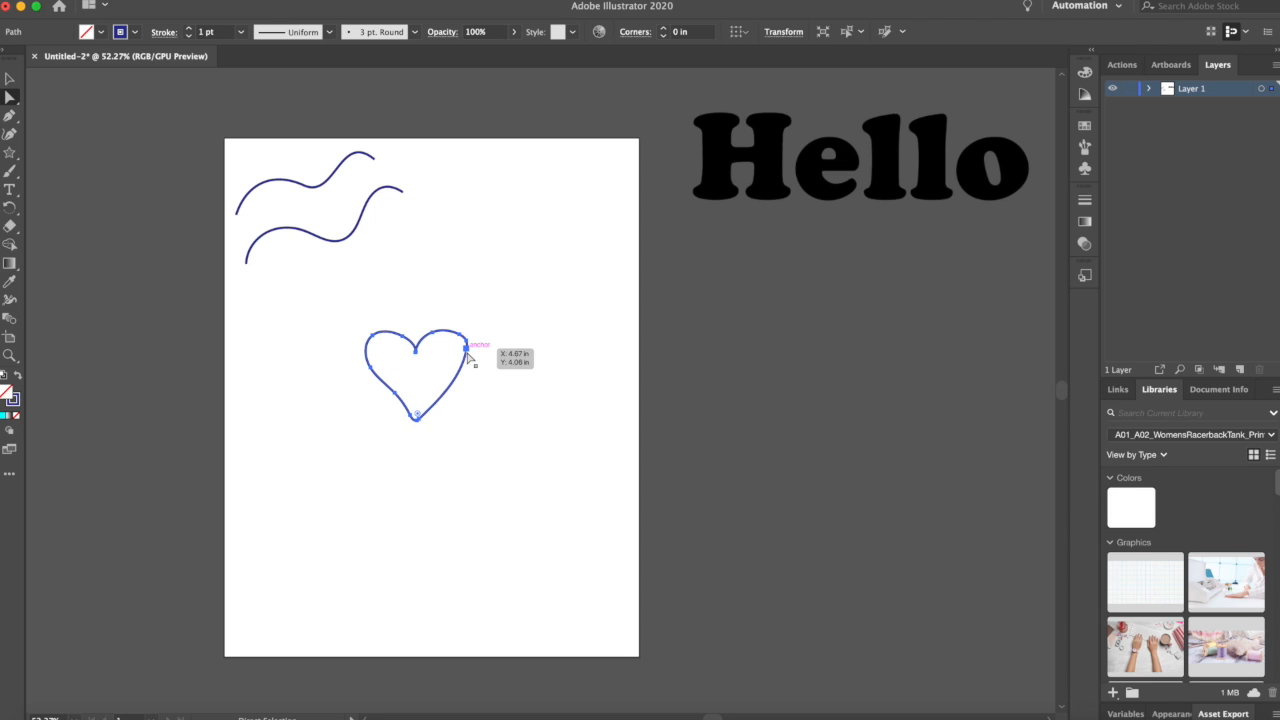
scroll(493, 380, up, 5)
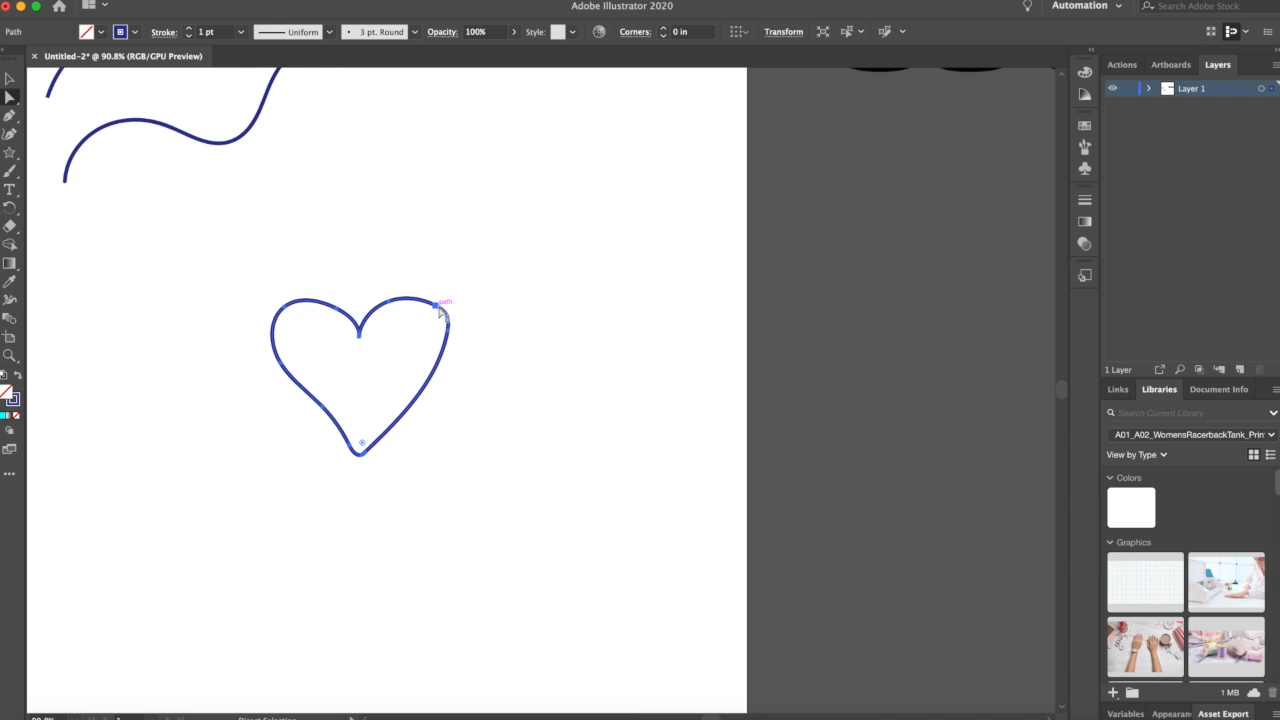
scroll(460, 333, up, 1)
scroll(460, 338, up, 3)
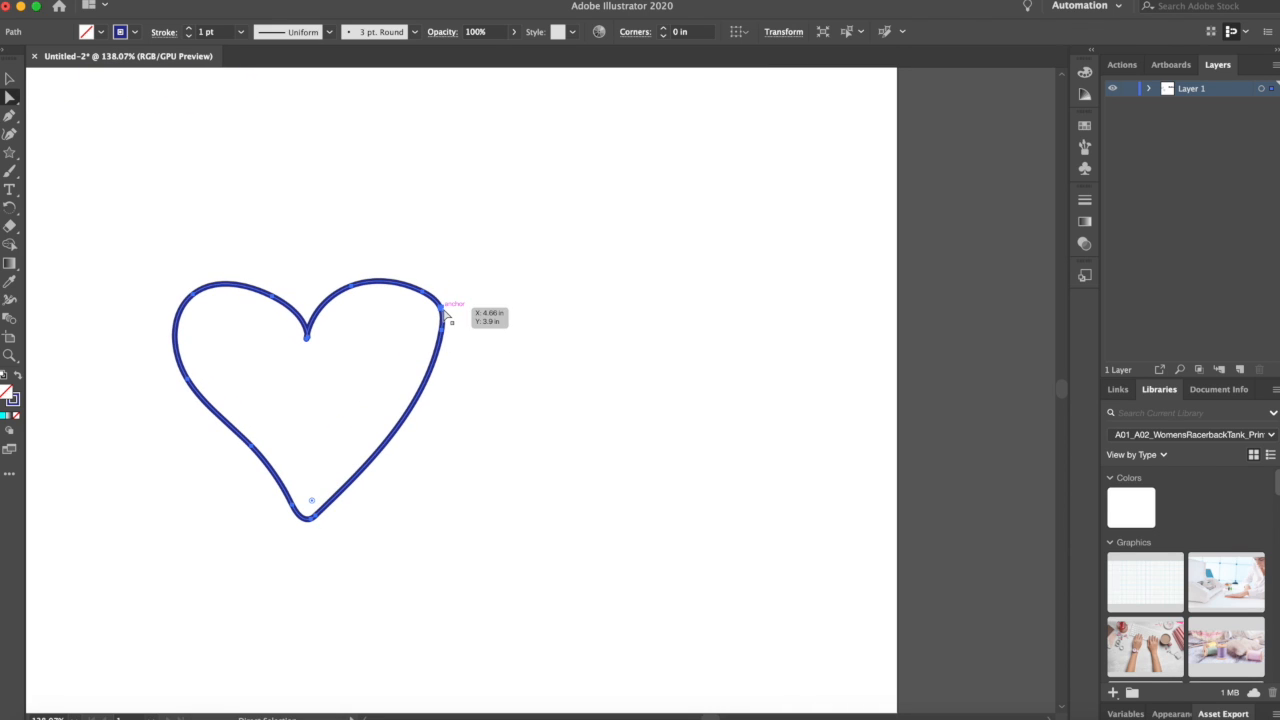
click(429, 300)
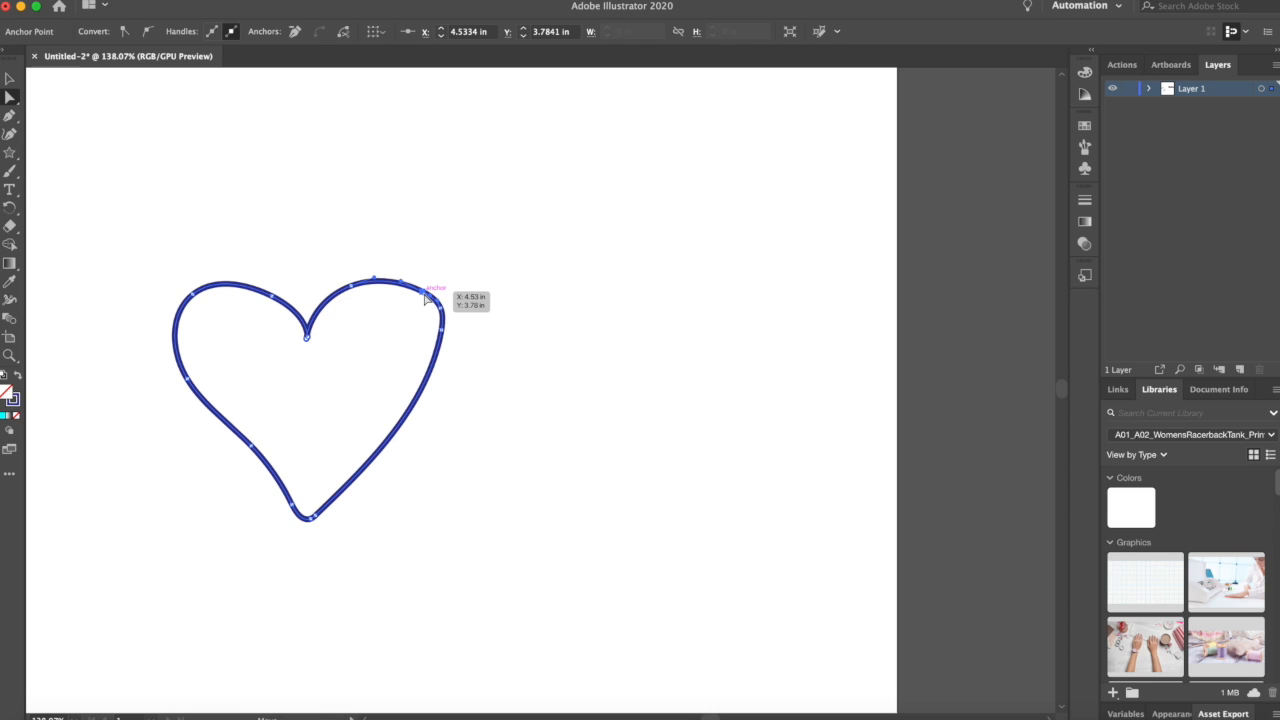
drag(426, 292, 421, 285)
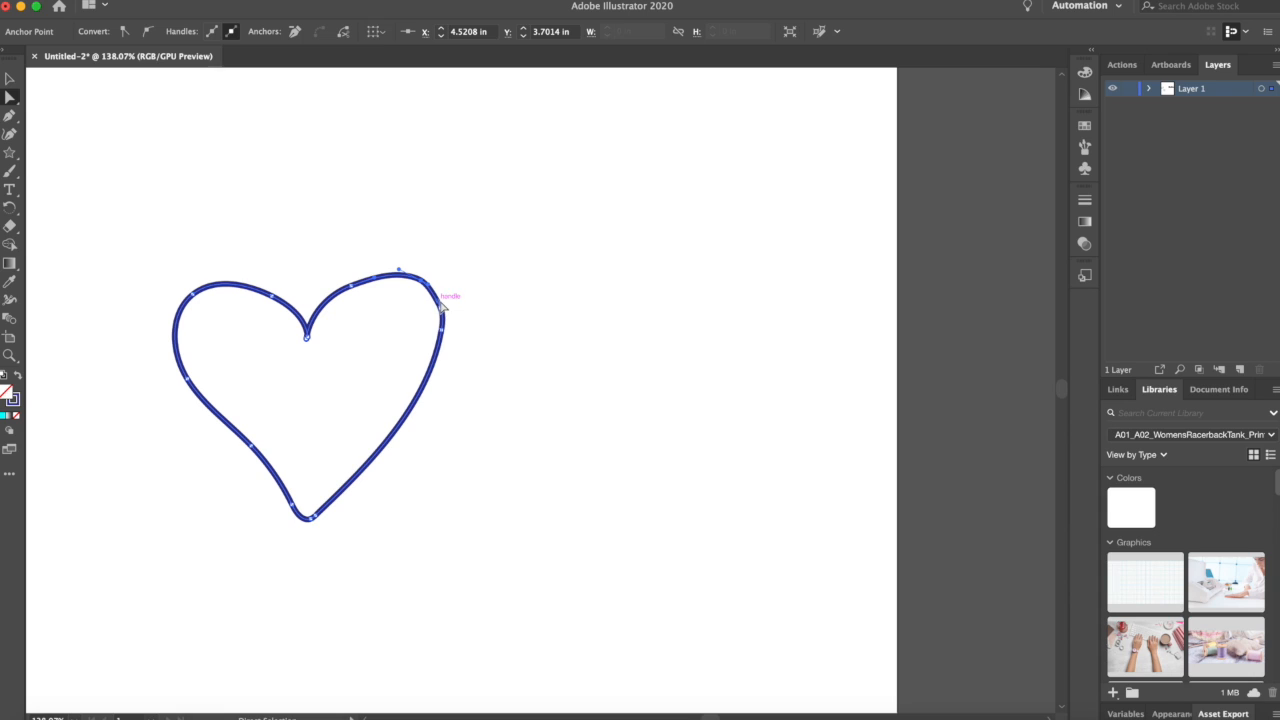
drag(445, 334, 447, 345)
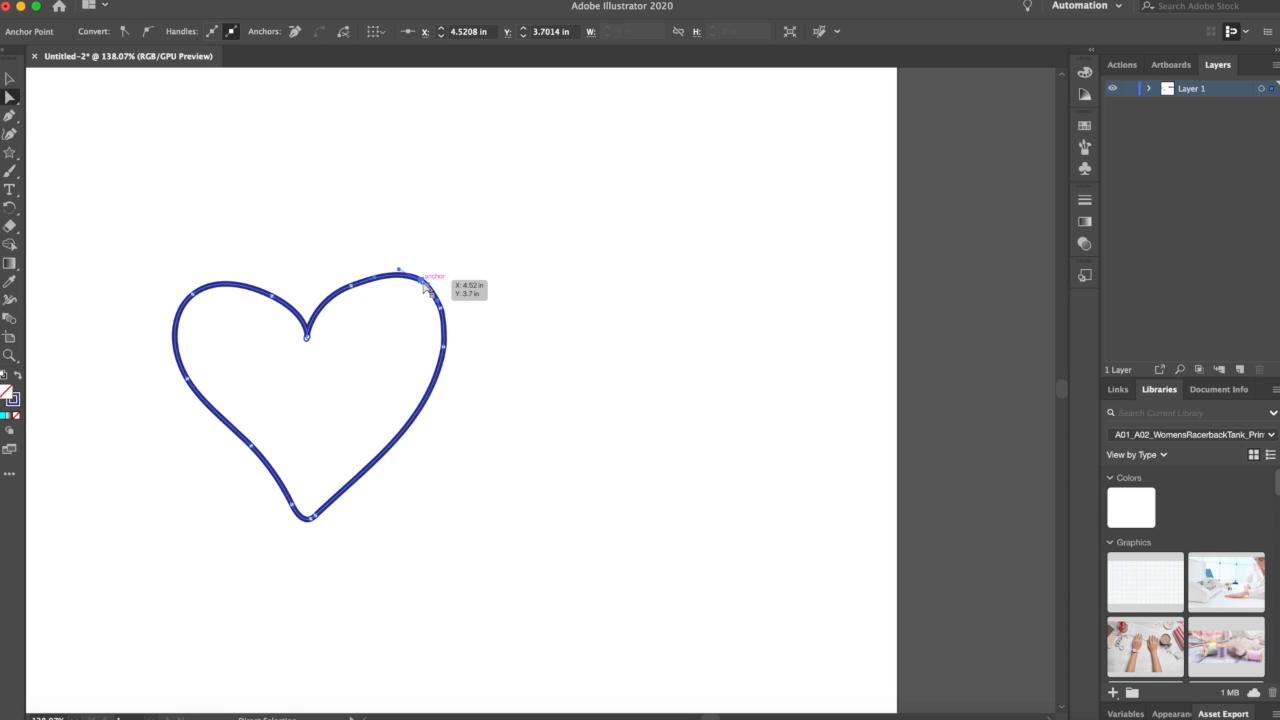
Step: Remove an anchor point on the heart's upper-right lobe and drag its handle to smooth the curve
click(419, 287)
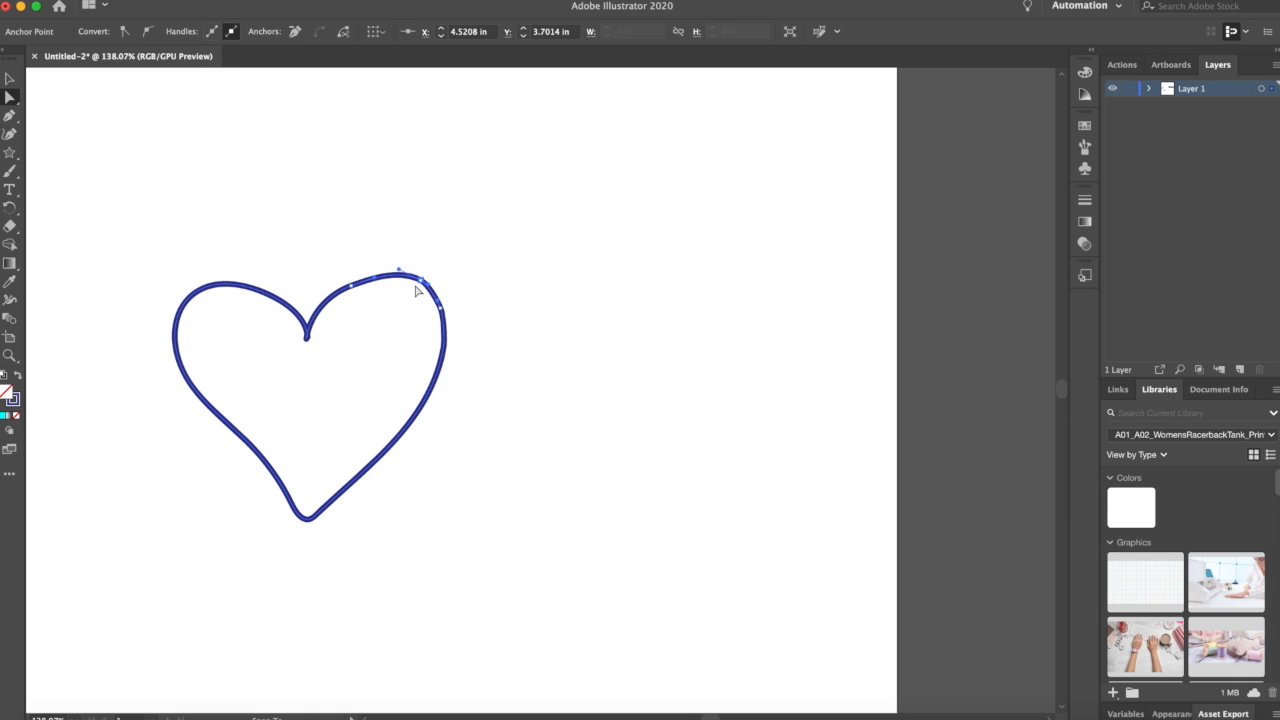
drag(418, 288, 417, 286)
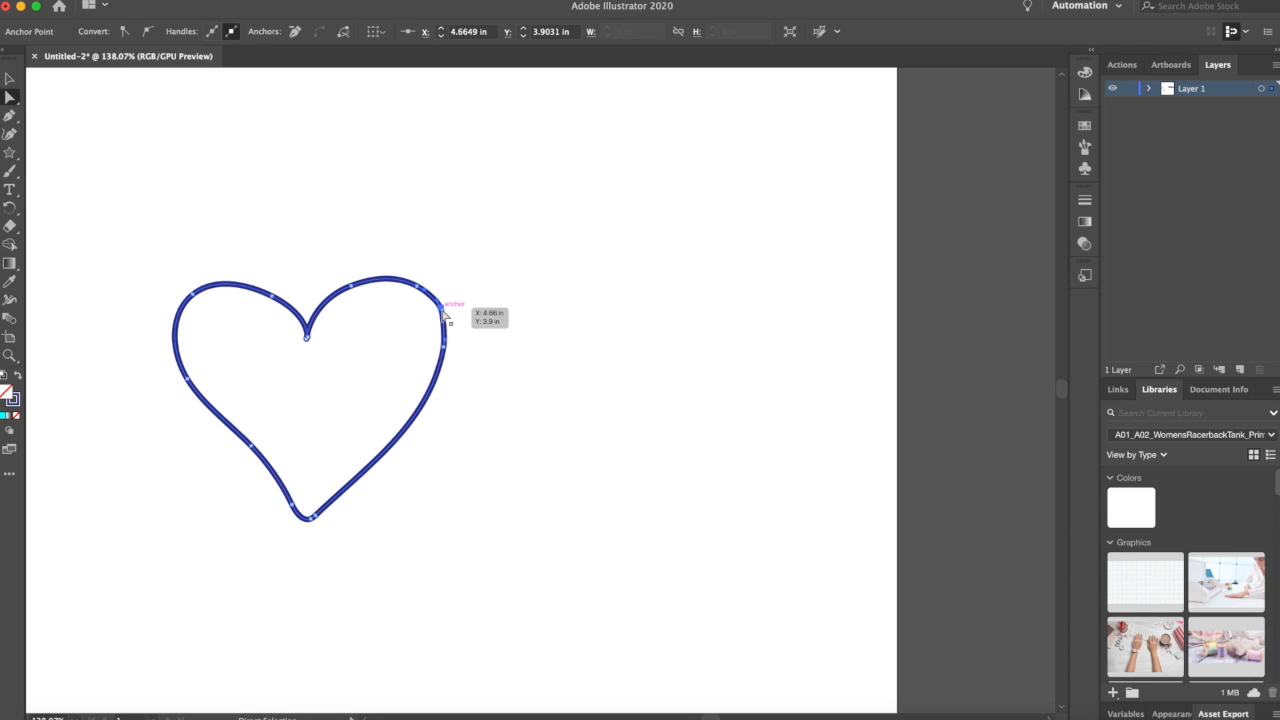
click(296, 32)
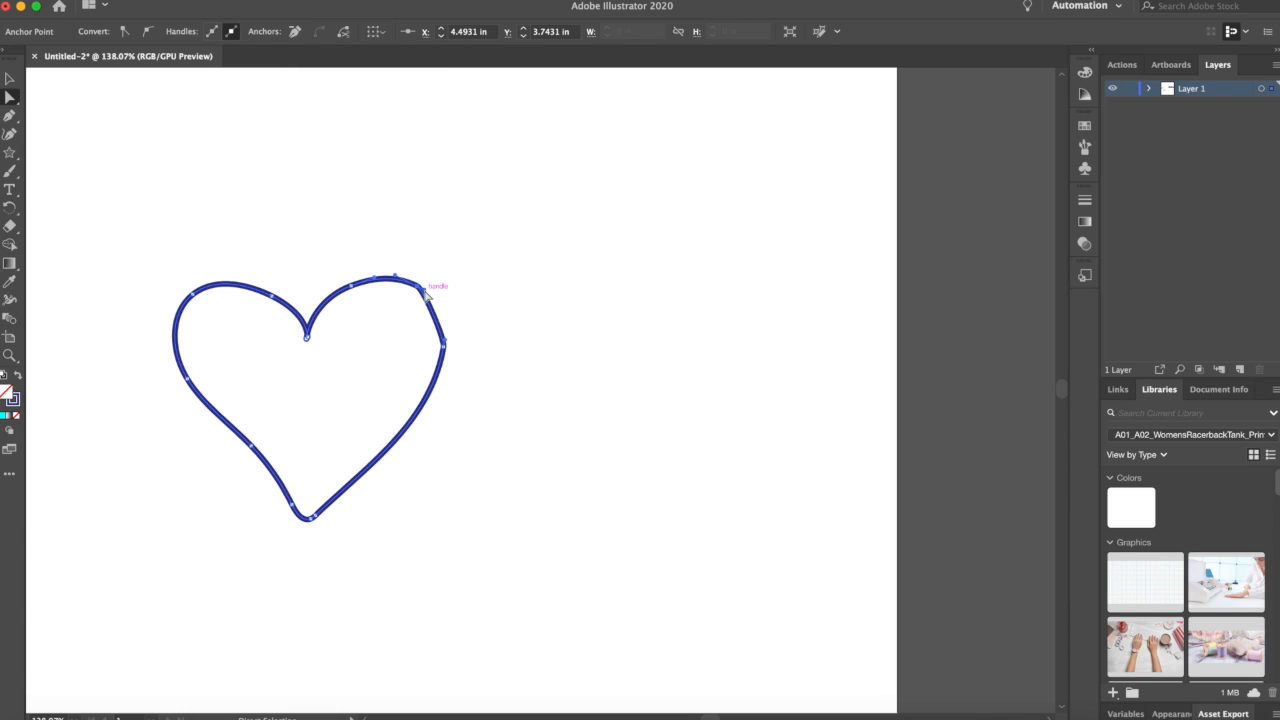
drag(425, 292, 444, 300)
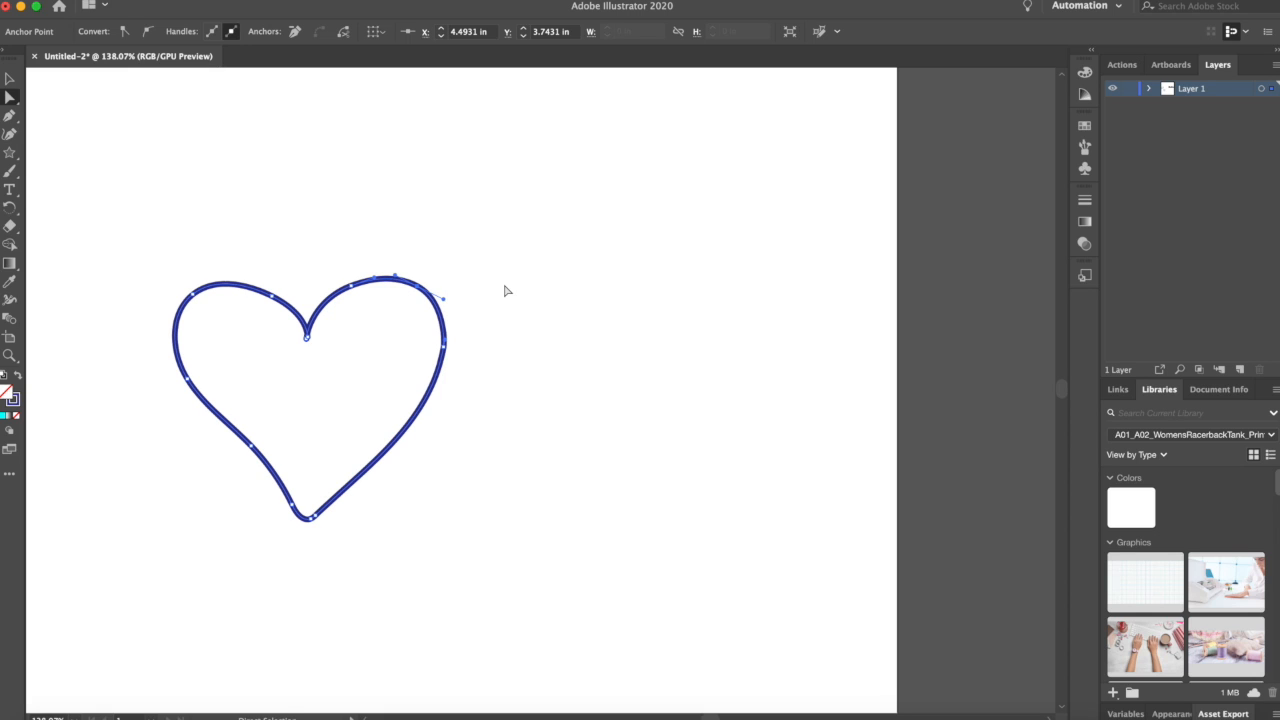
click(563, 226)
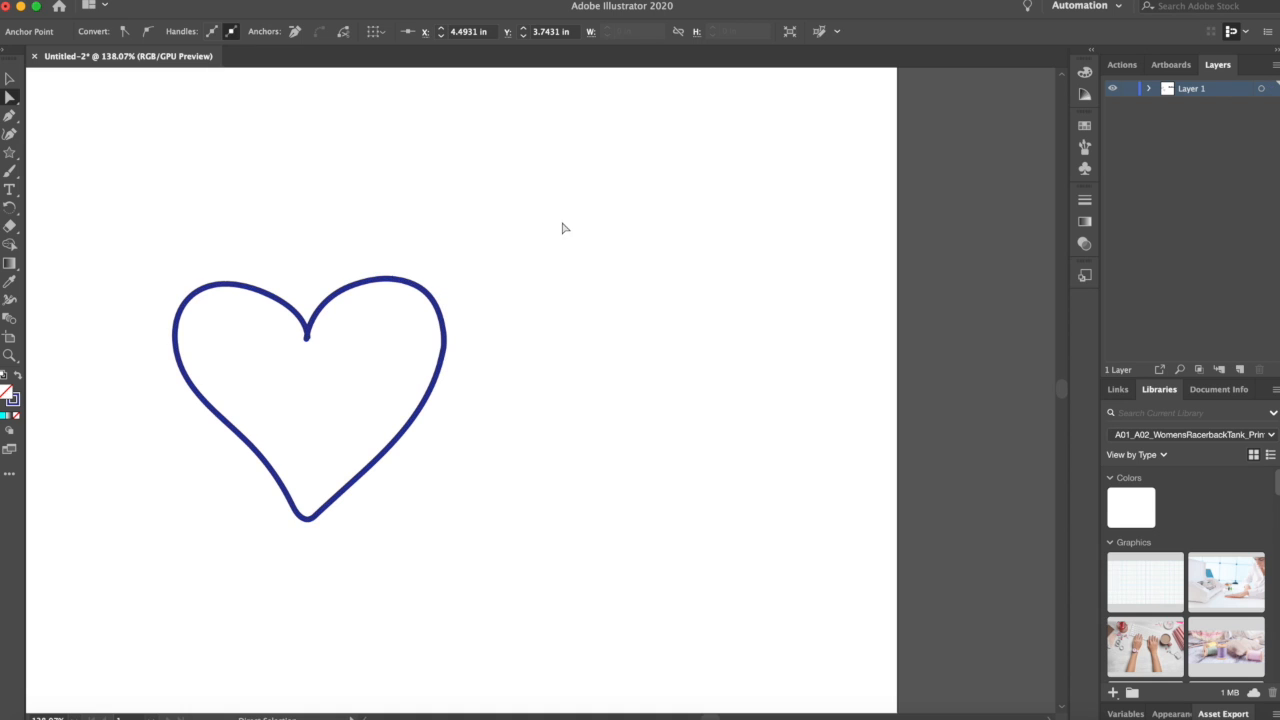
Step: Move the Hello text from beside the artboard onto the artboard, just below the heart
scroll(531, 383, down, 2)
scroll(531, 383, down, 3)
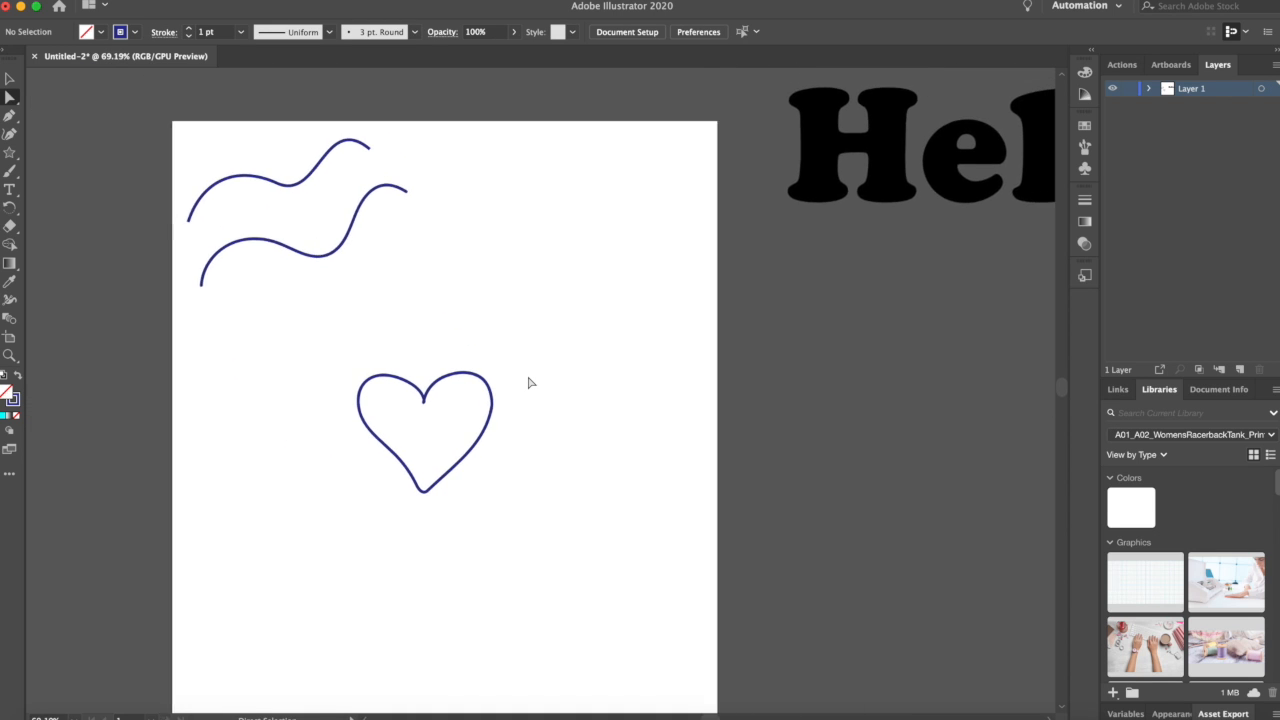
scroll(531, 383, down, 1)
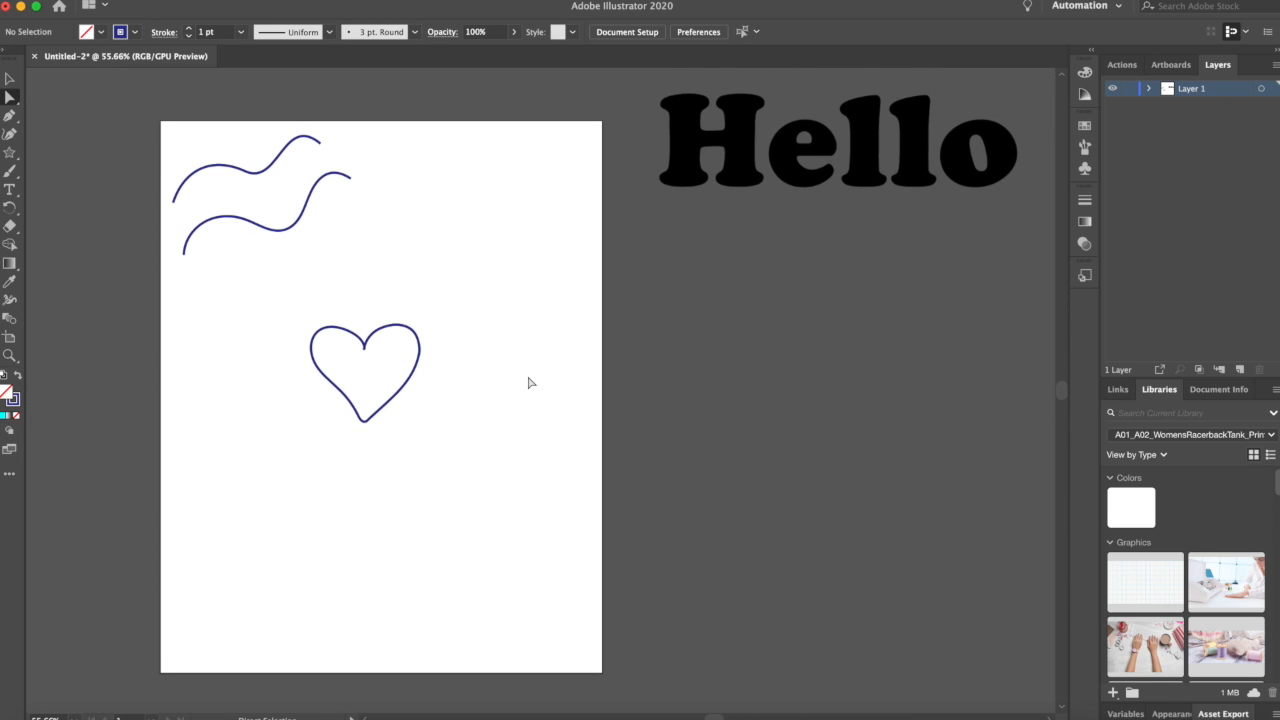
scroll(531, 383, right, 1)
scroll(531, 383, up, 1)
scroll(531, 383, right, 1)
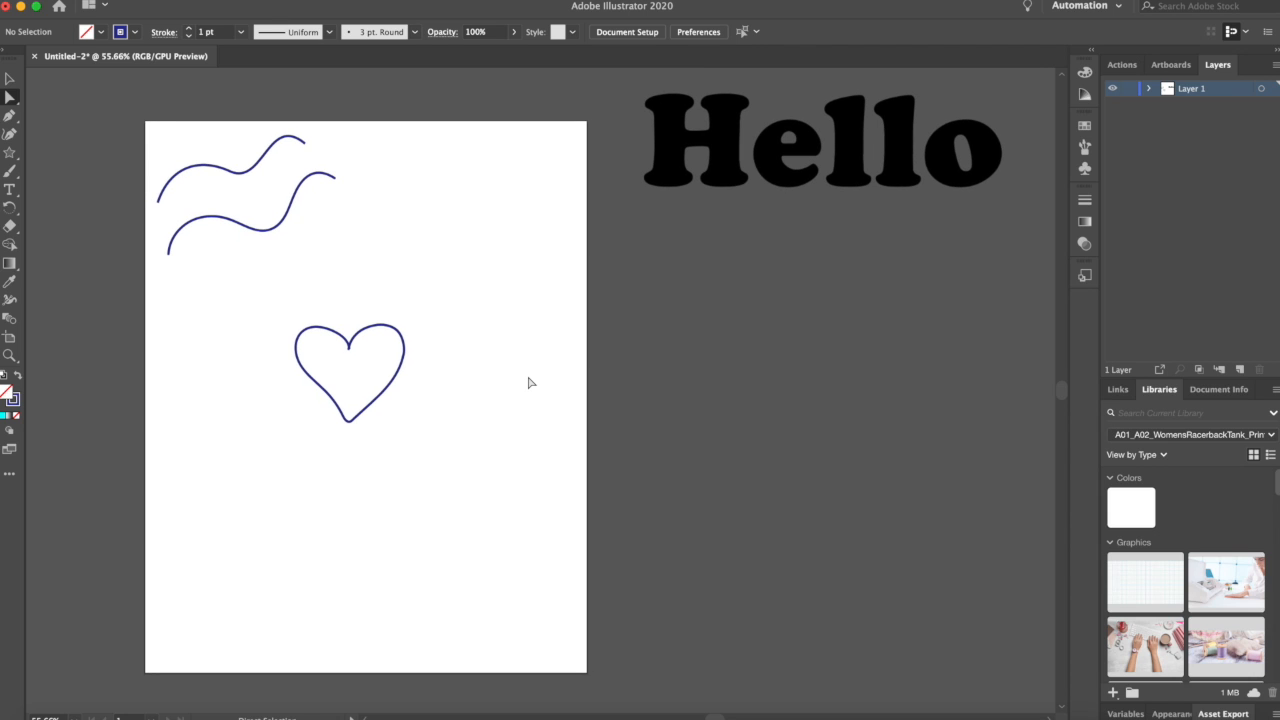
scroll(531, 383, down, 2)
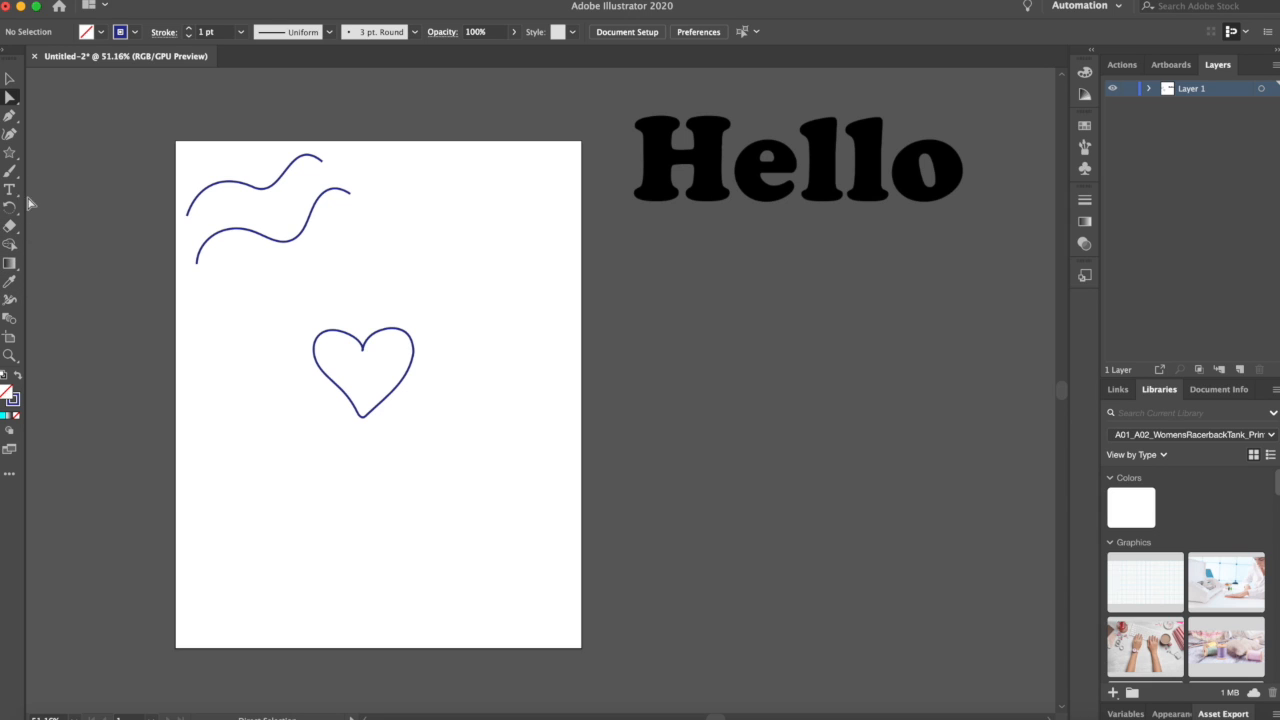
click(8, 82)
click(709, 176)
drag(716, 160, 302, 465)
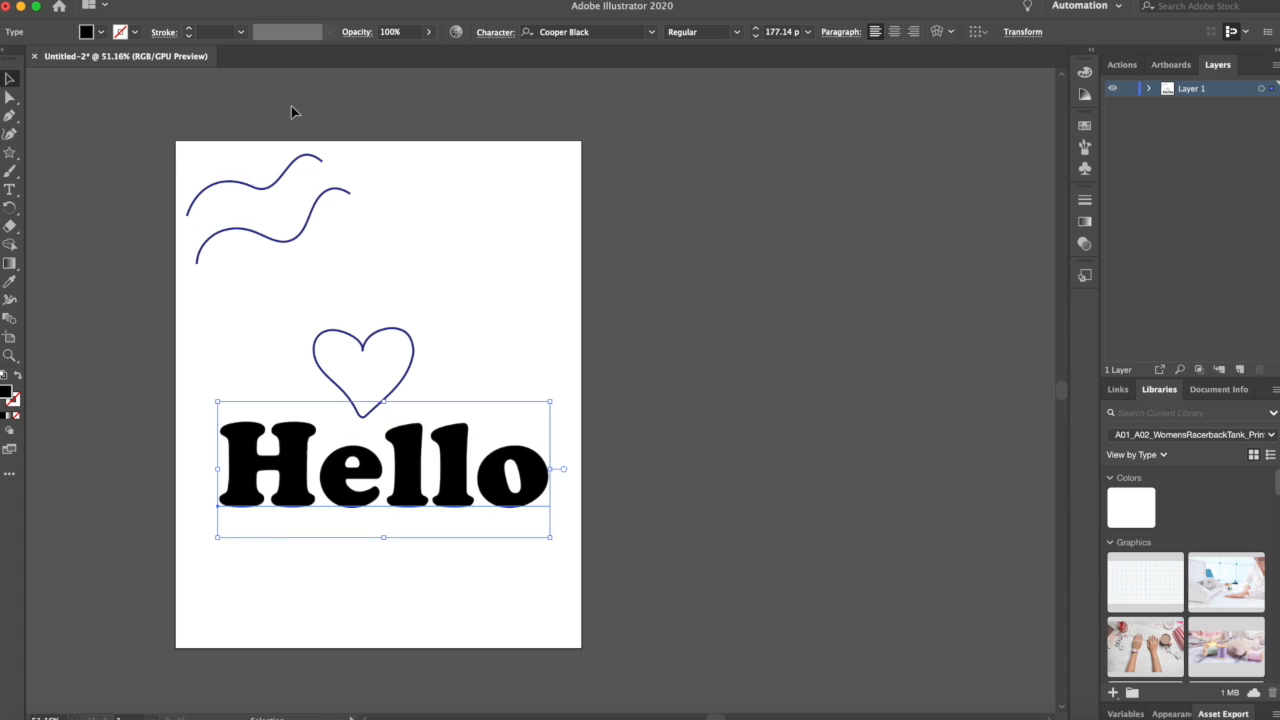
Step: Select both wavy paths at the top of the artboard and delete them
drag(243, 115, 311, 269)
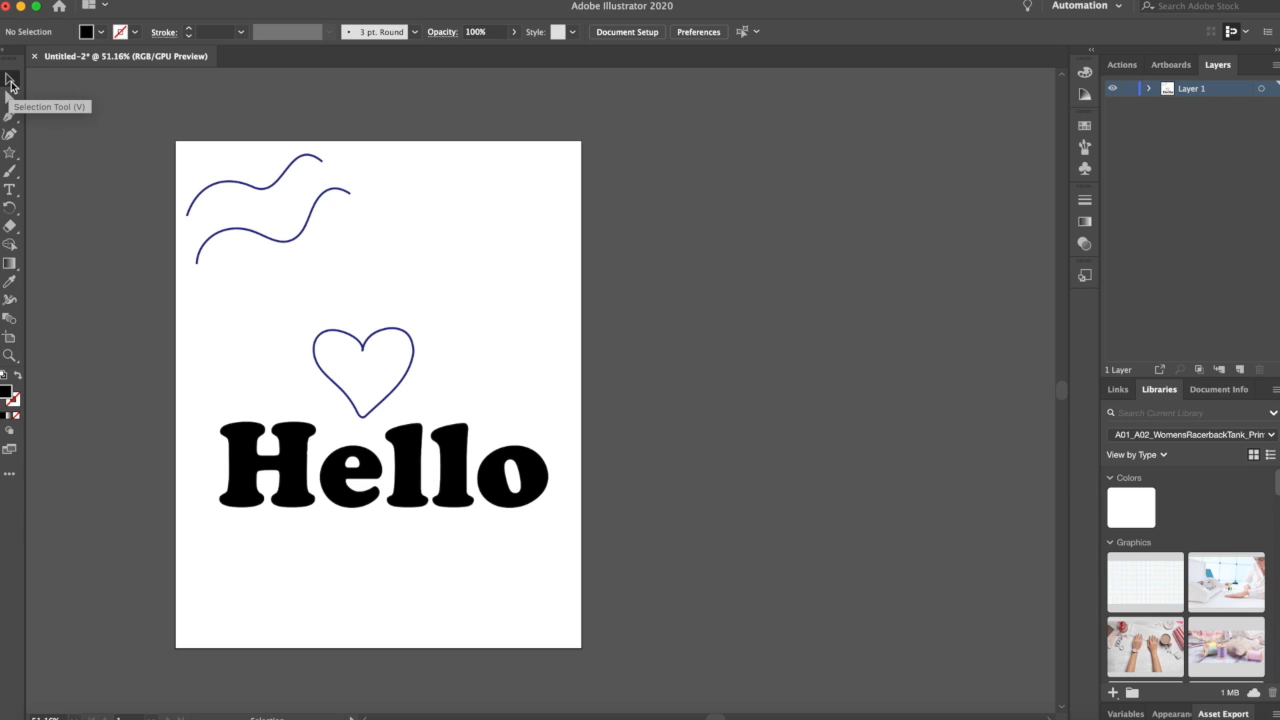
drag(151, 109, 388, 281)
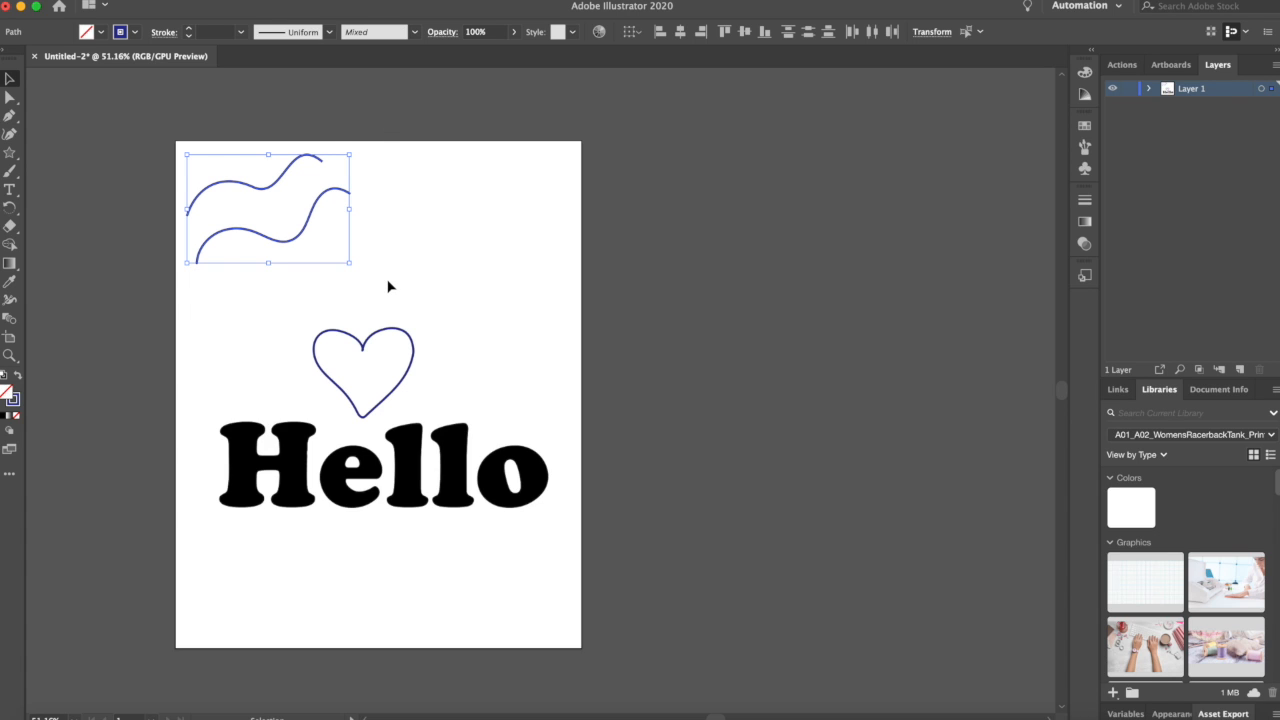
key(Delete)
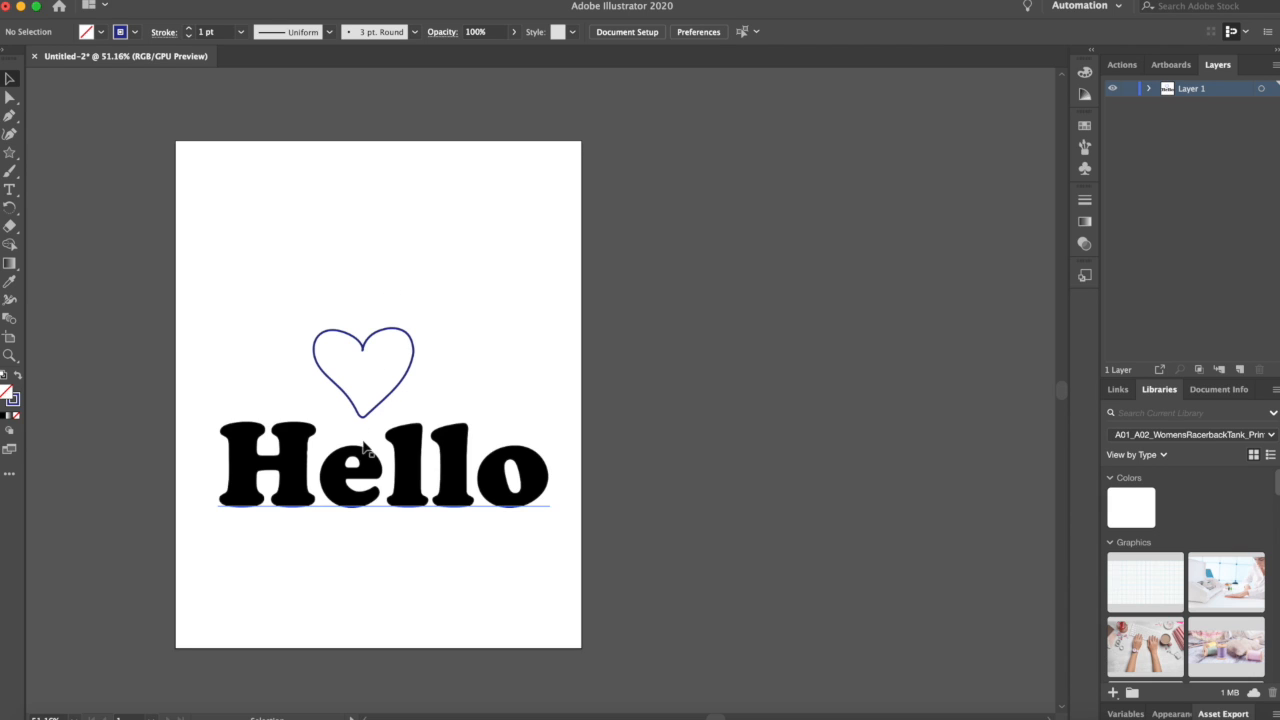
Step: Fill the heart with red and set its stroke to none
click(400, 337)
click(102, 32)
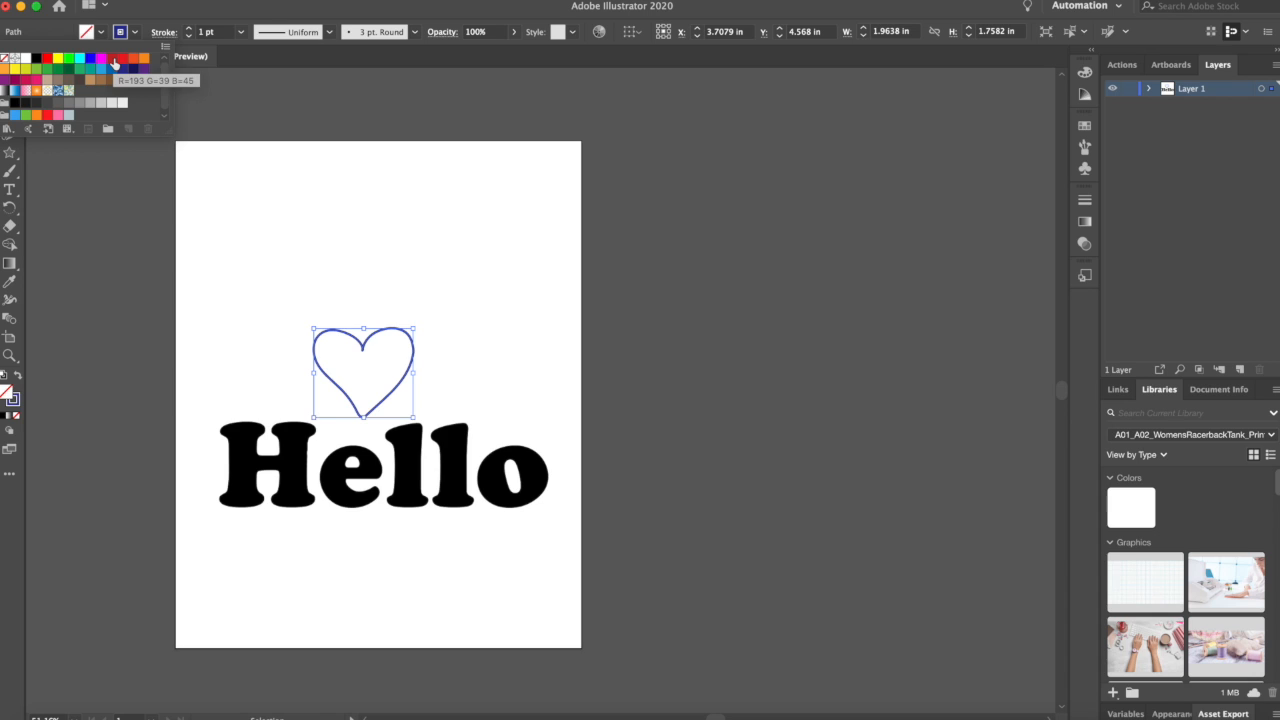
click(114, 63)
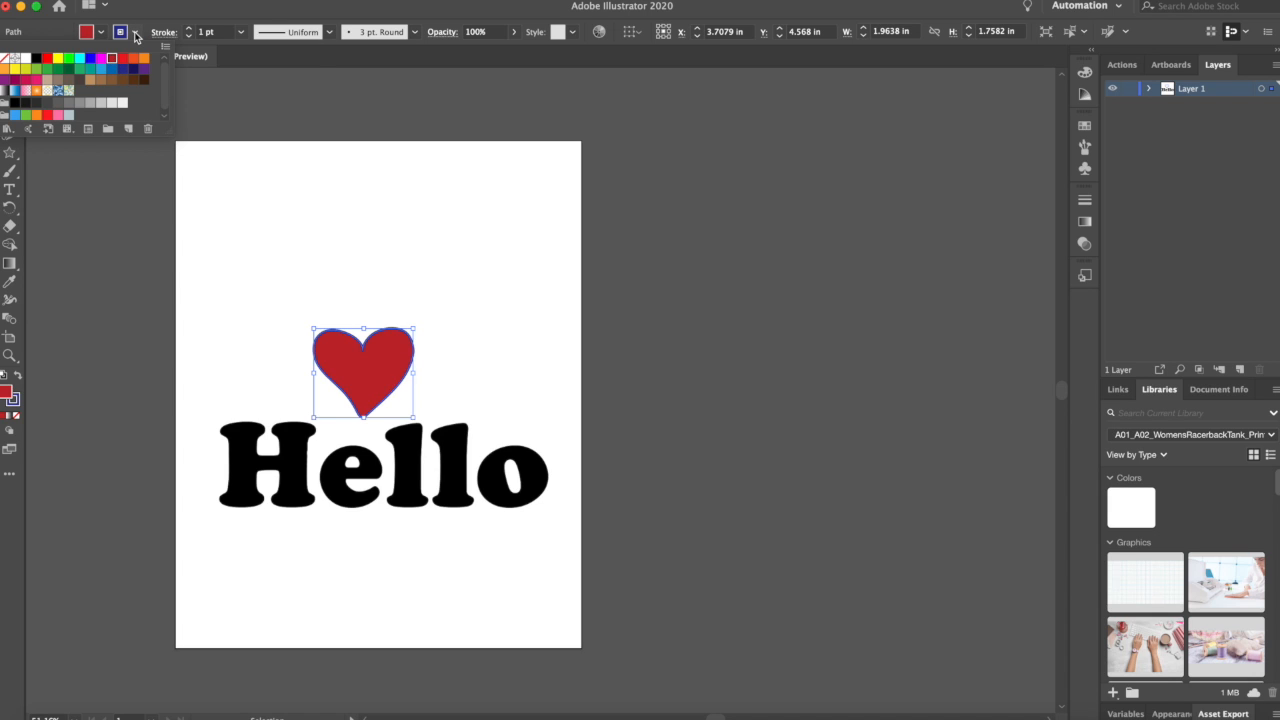
click(136, 35)
click(136, 35)
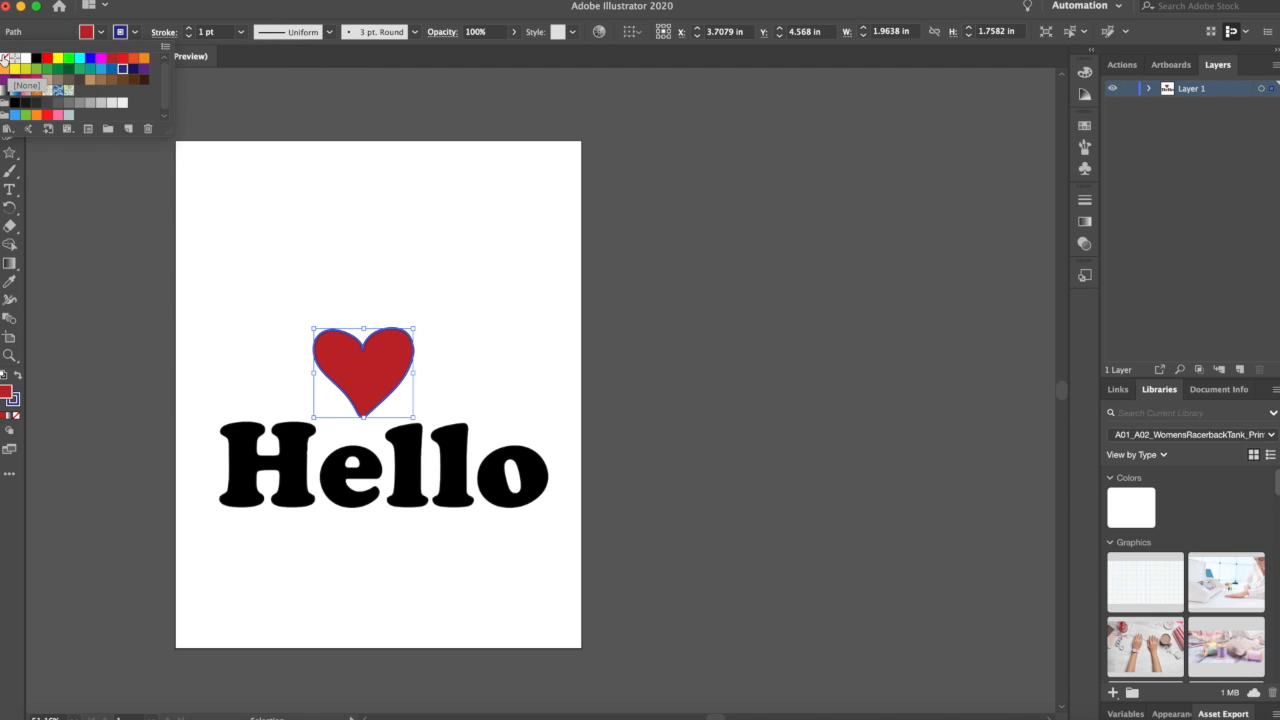
click(6, 60)
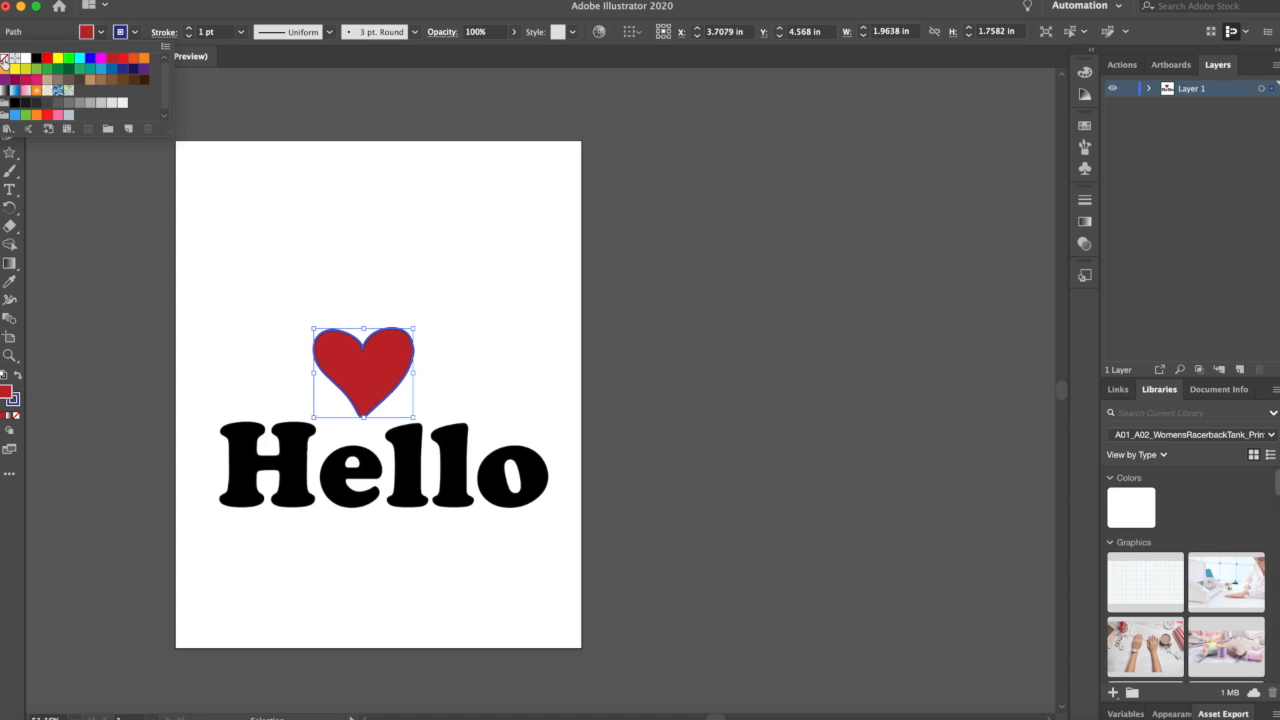
Step: Nudge the heart slightly right to centre it over Hello, then move the heart and Hello up together
click(352, 167)
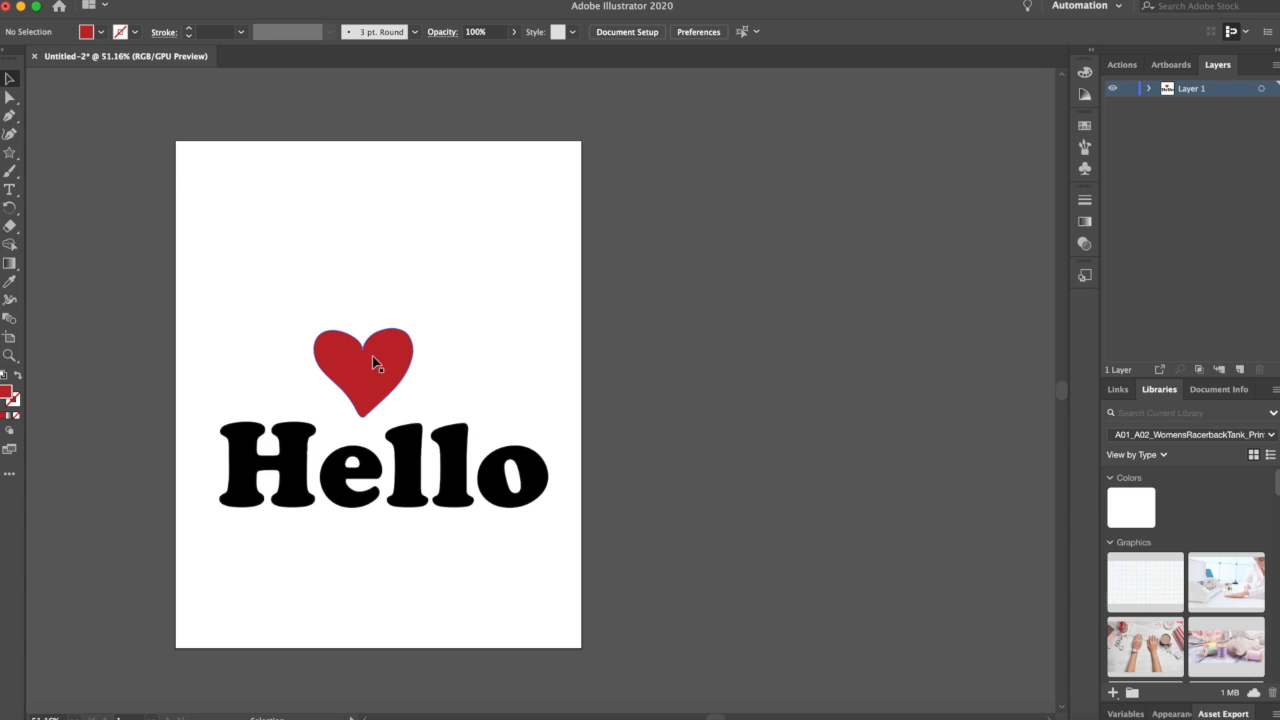
drag(372, 356, 382, 357)
click(538, 266)
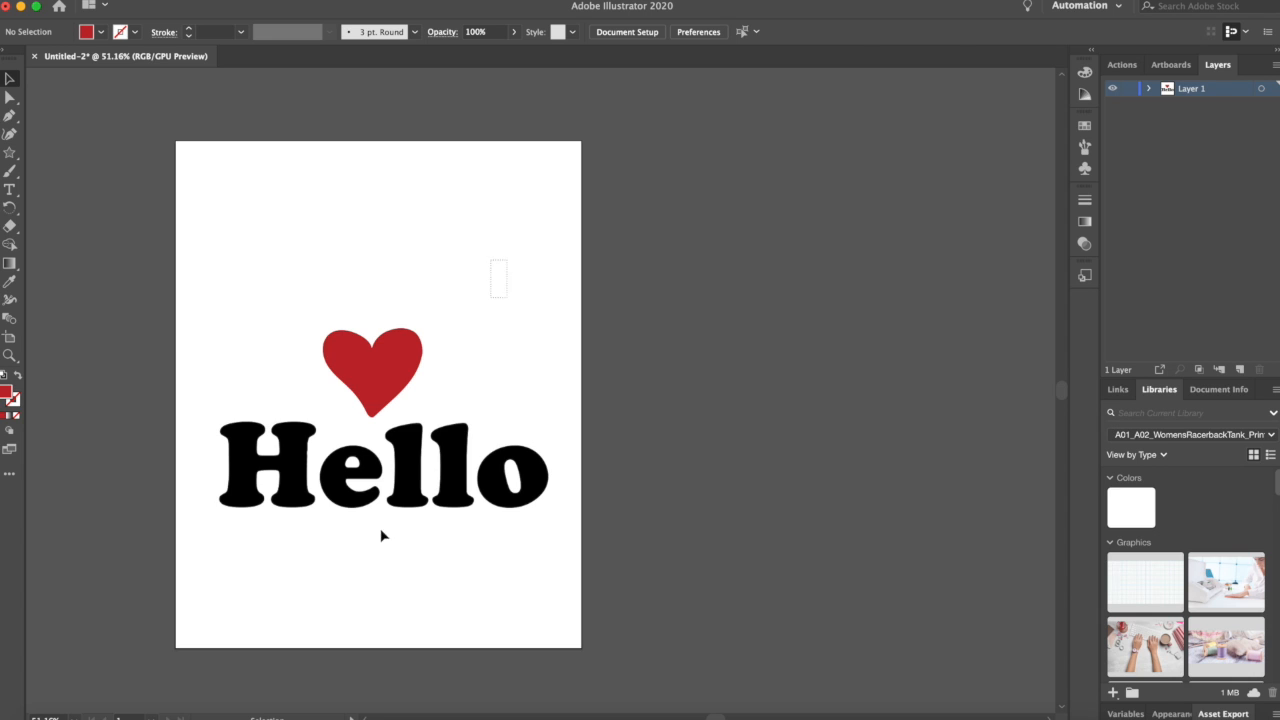
drag(506, 262, 377, 529)
drag(414, 466, 409, 416)
click(514, 225)
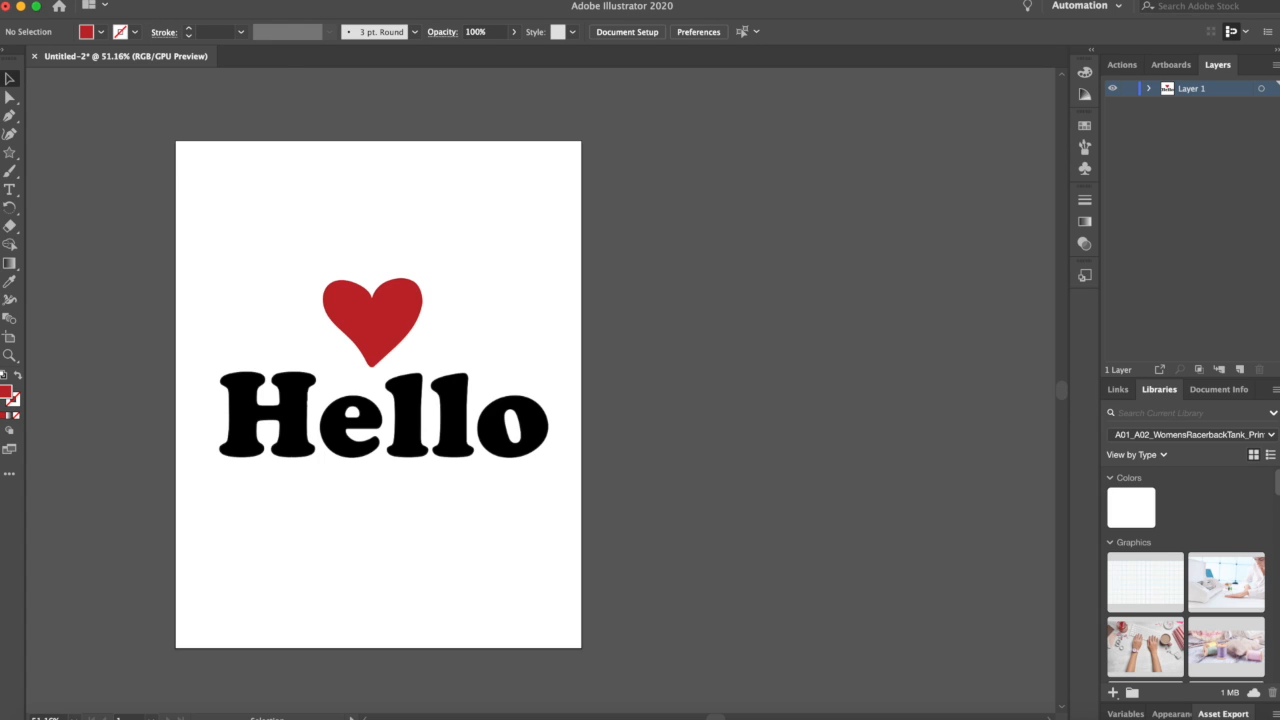
Step: Save the document as Heart Hello.ai with the default Illustrator options
click(108, 1)
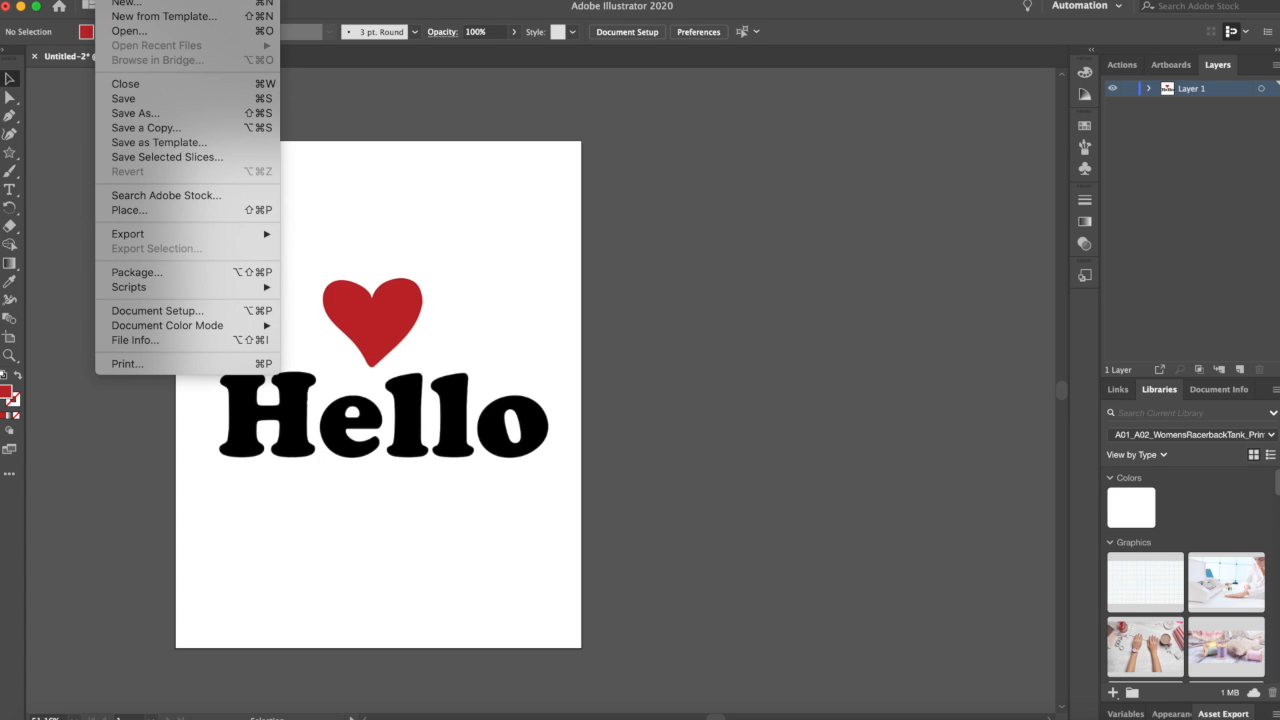
click(154, 100)
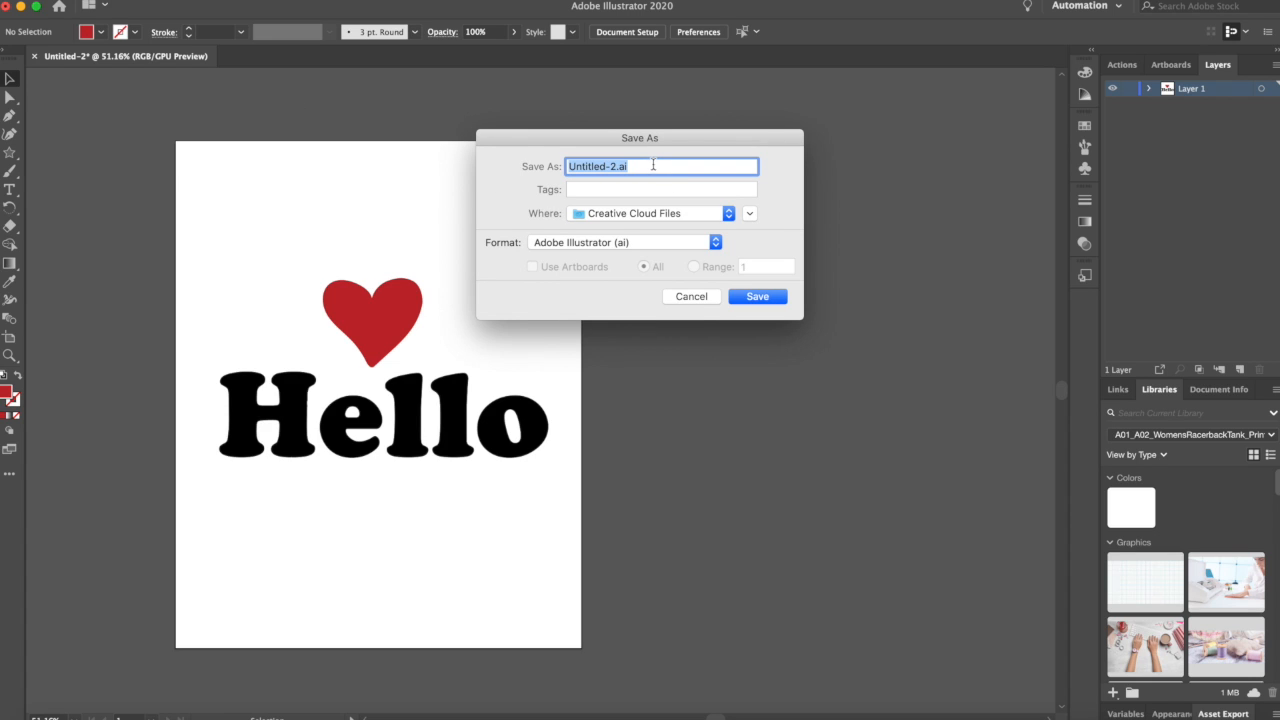
text(Heart Hello)
click(760, 297)
click(759, 299)
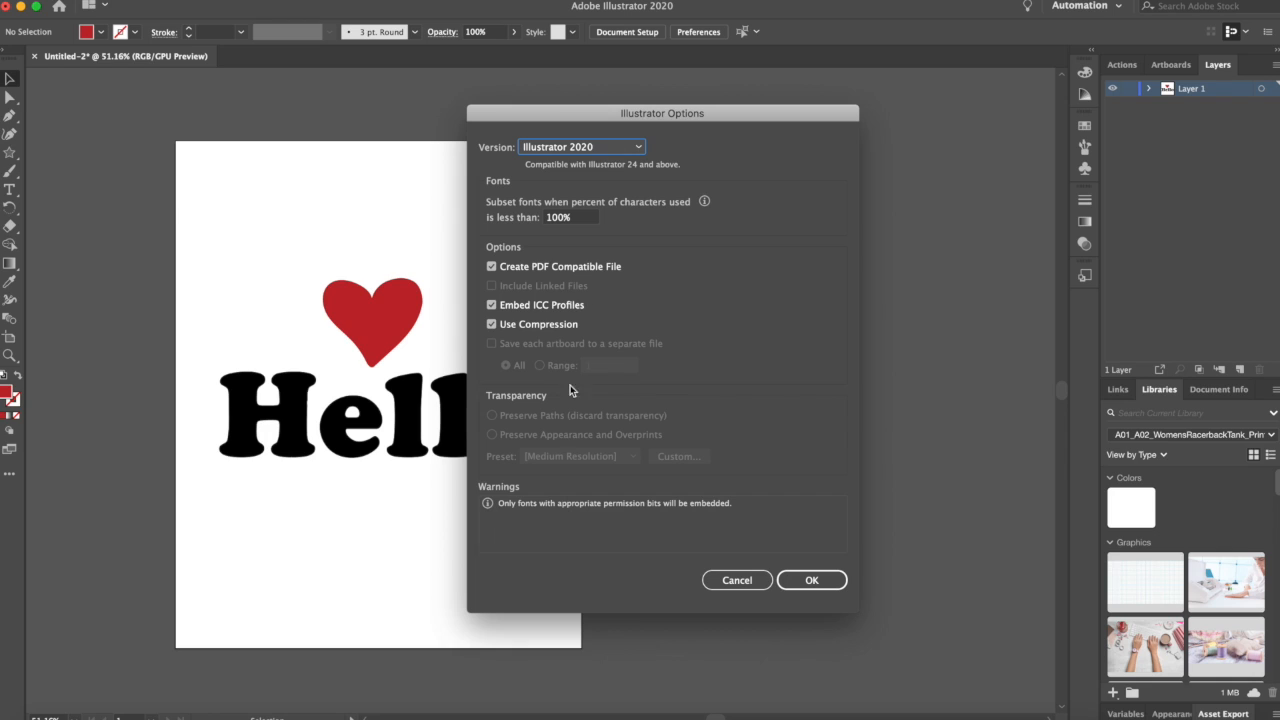
click(819, 585)
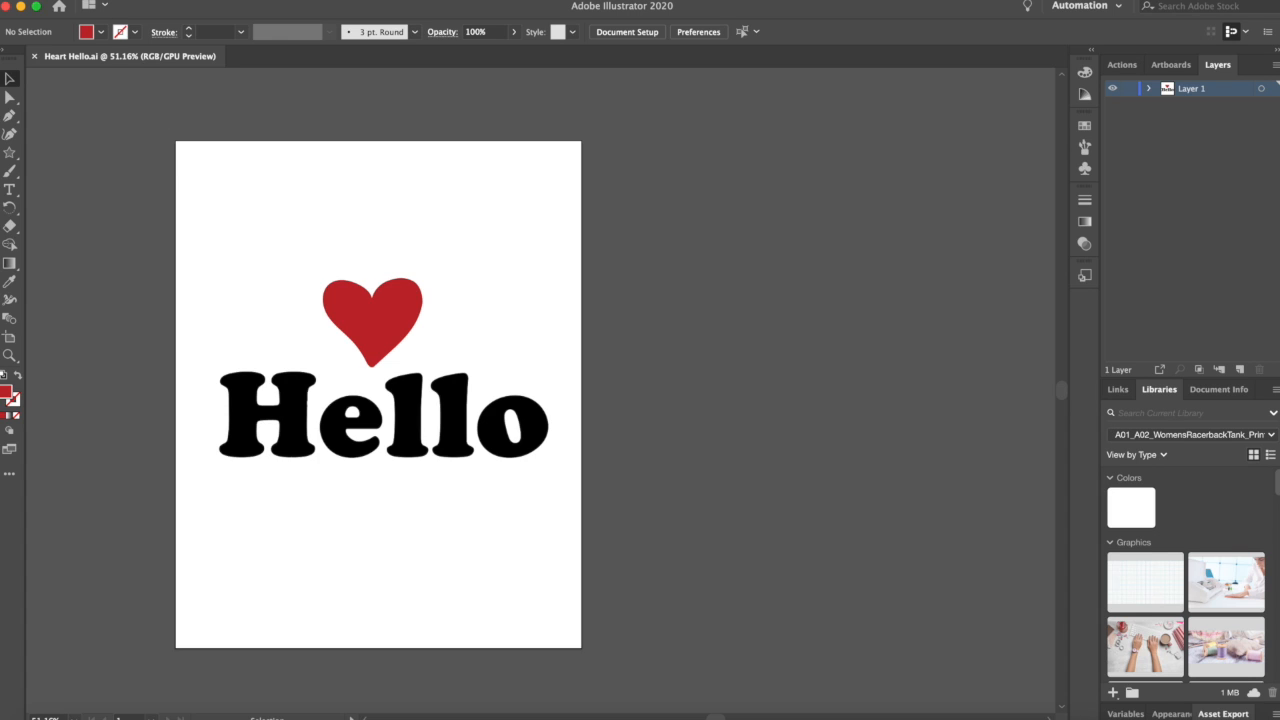
Step: Save the document again as Heart Hello.svg in SVG format with the default SVG options
click(108, 0)
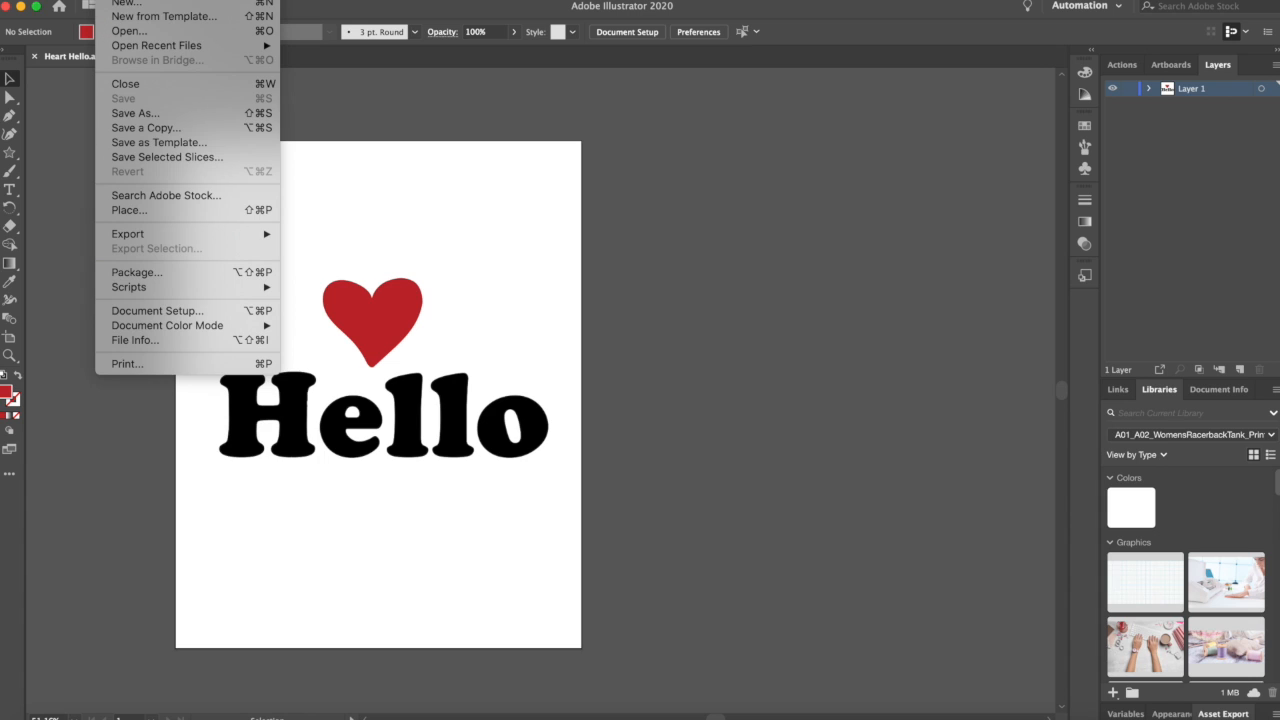
click(130, 114)
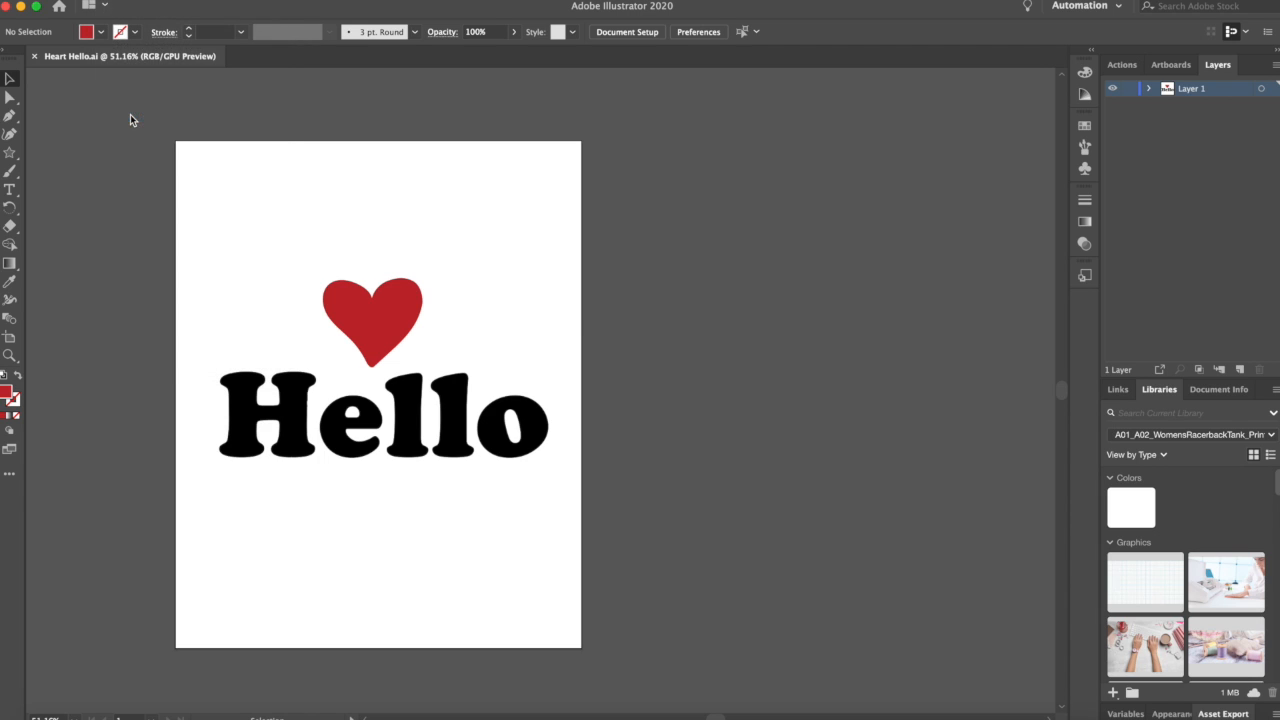
click(616, 246)
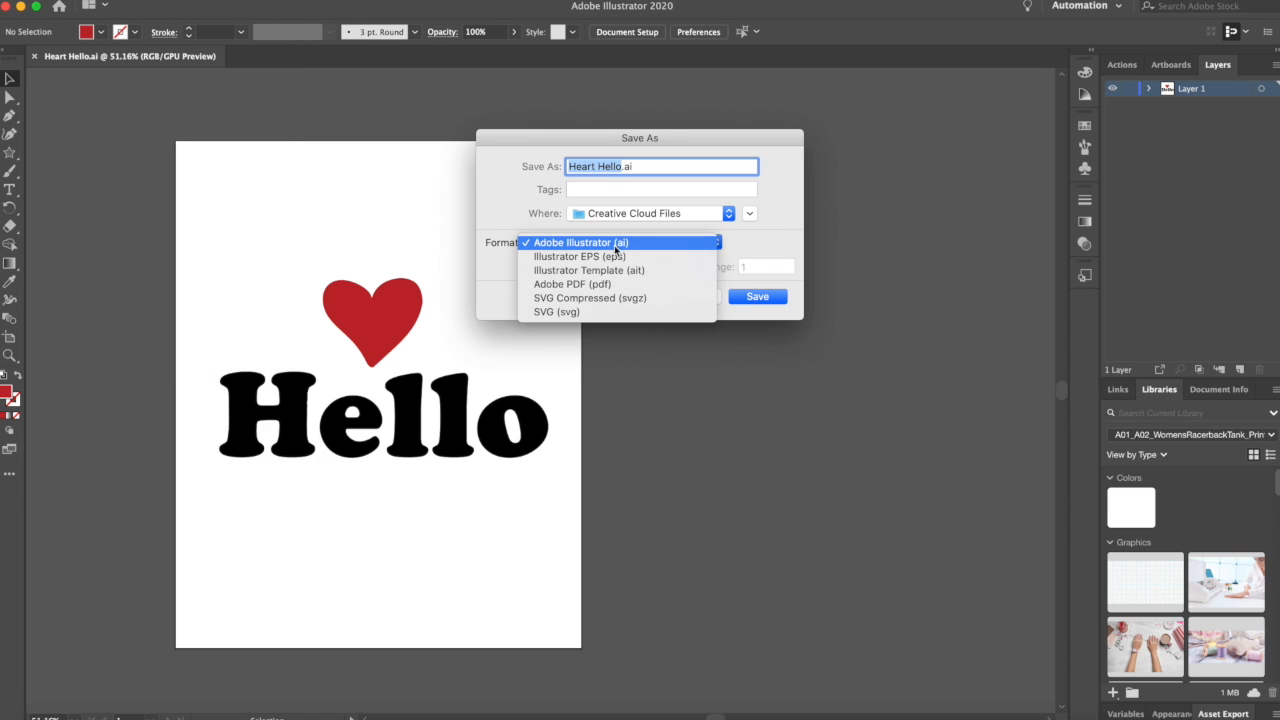
click(697, 226)
click(714, 242)
click(632, 312)
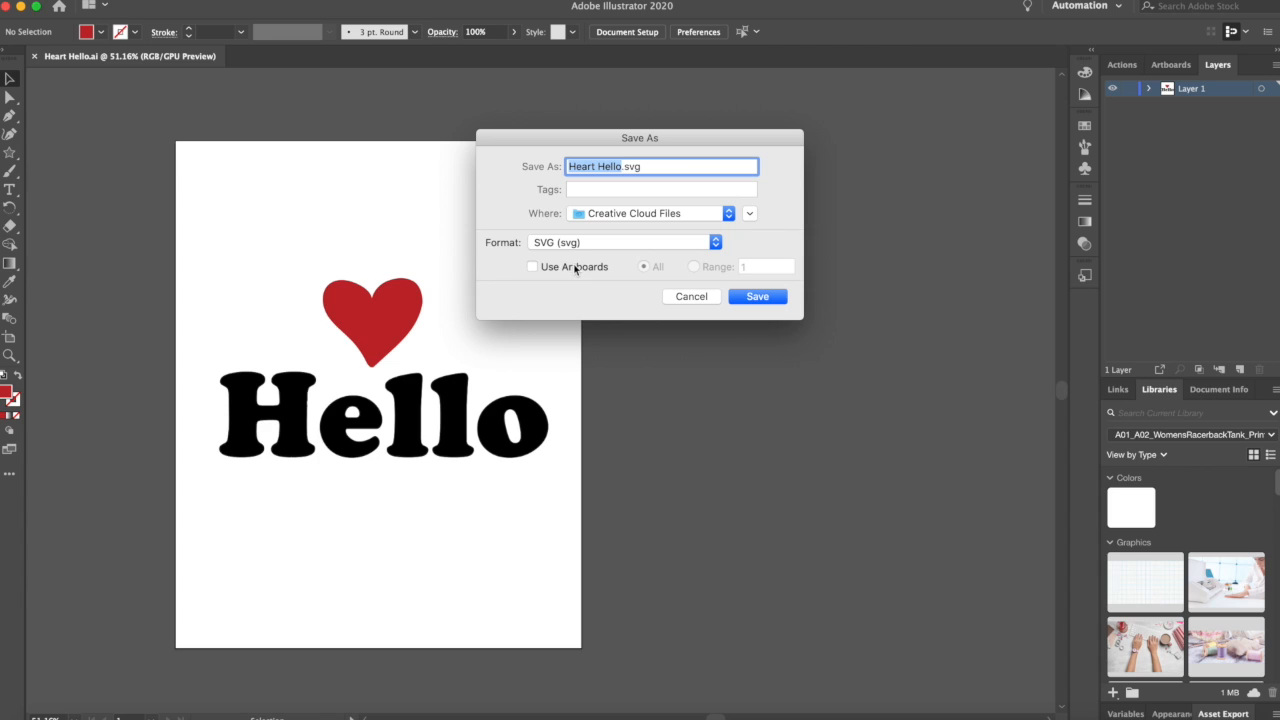
click(759, 297)
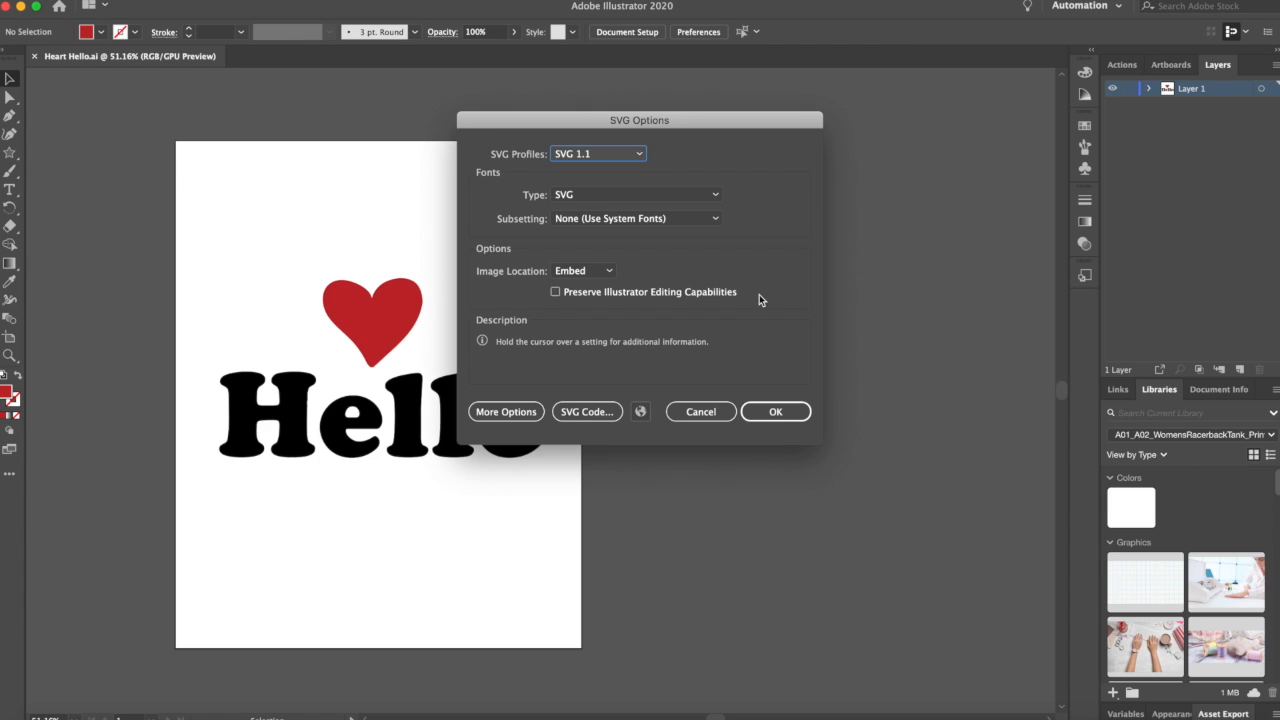
click(775, 413)
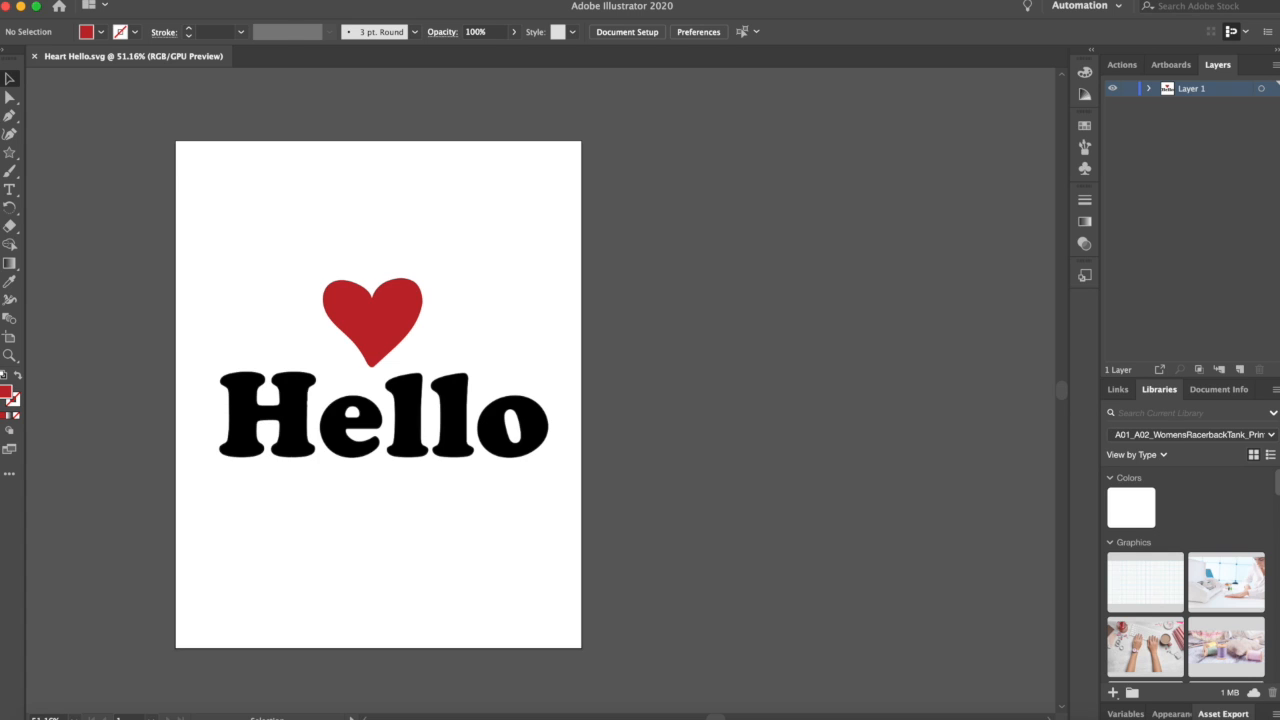
Step: Export the artwork as Heart Hello.jpg in JPEG format with Use Artboards enabled
click(106, 1)
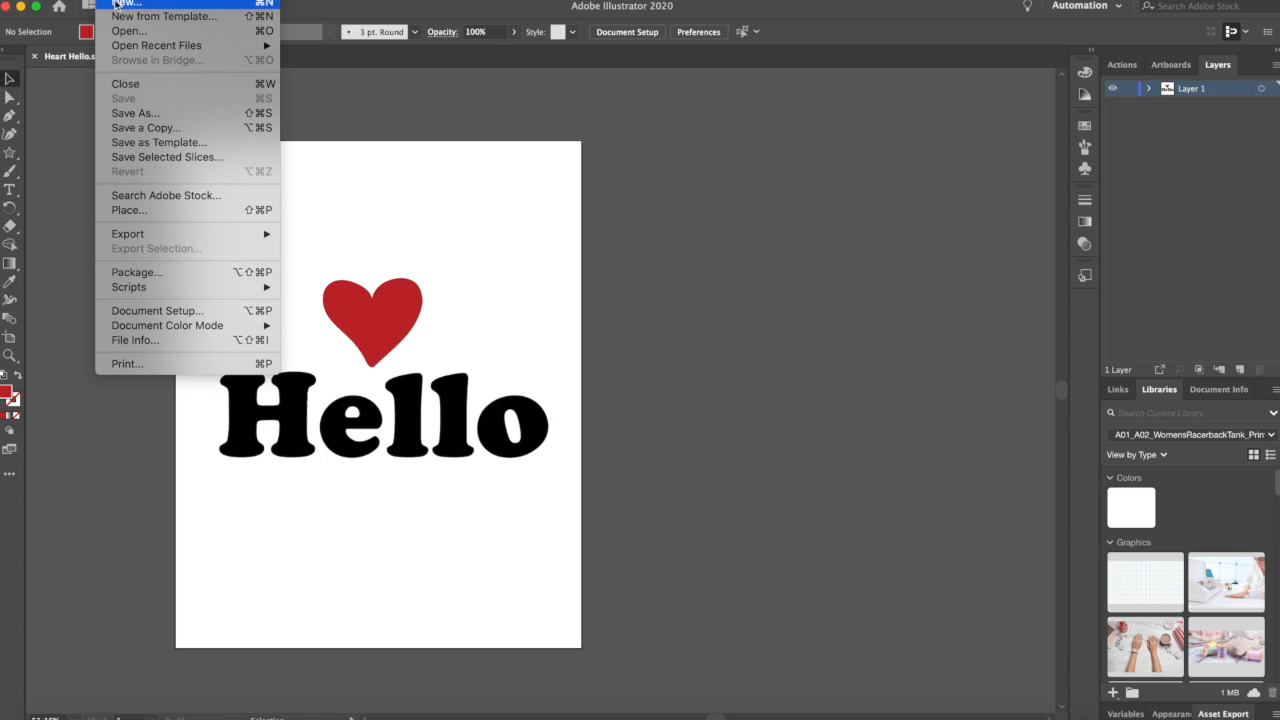
mouse_move(156, 237)
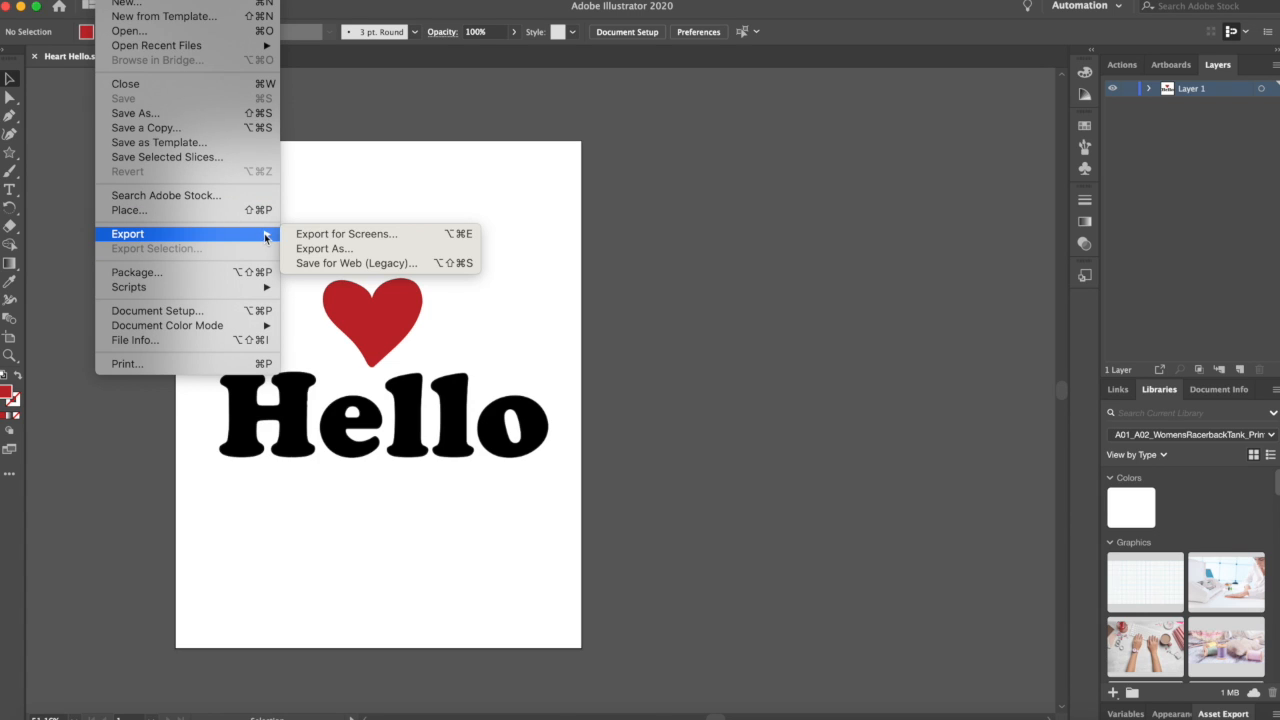
click(322, 249)
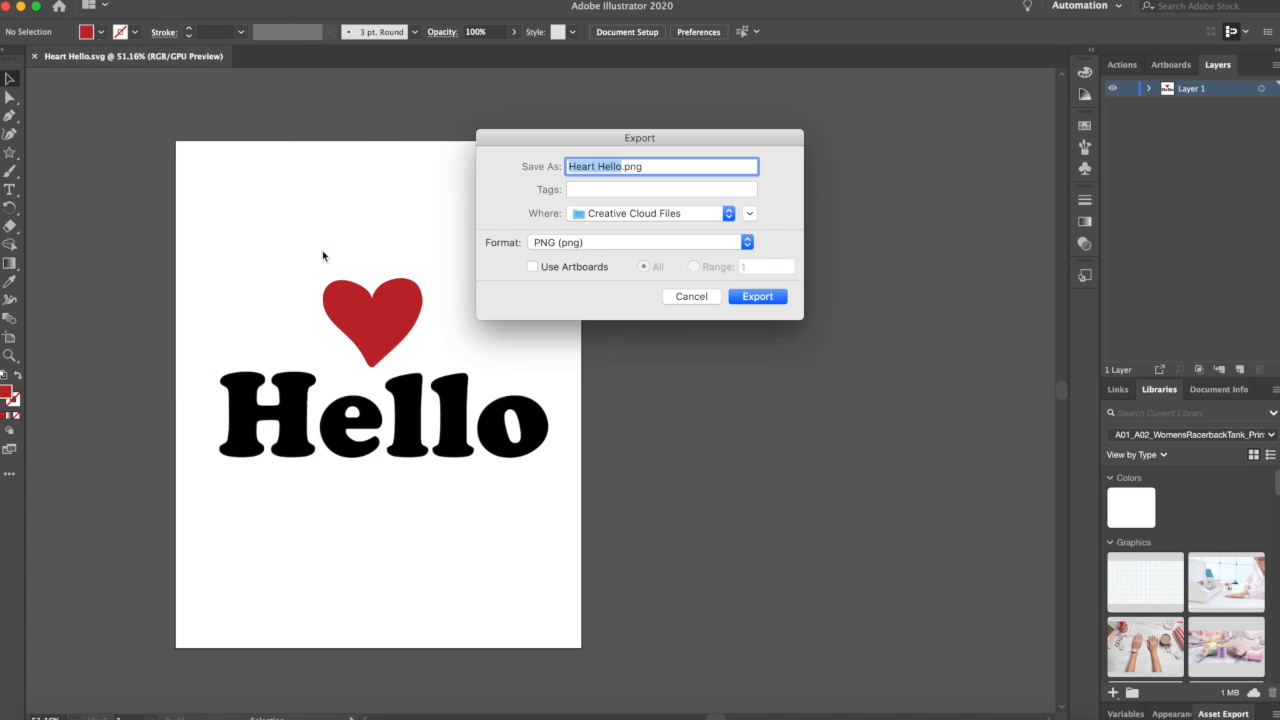
key(super+a)
click(748, 244)
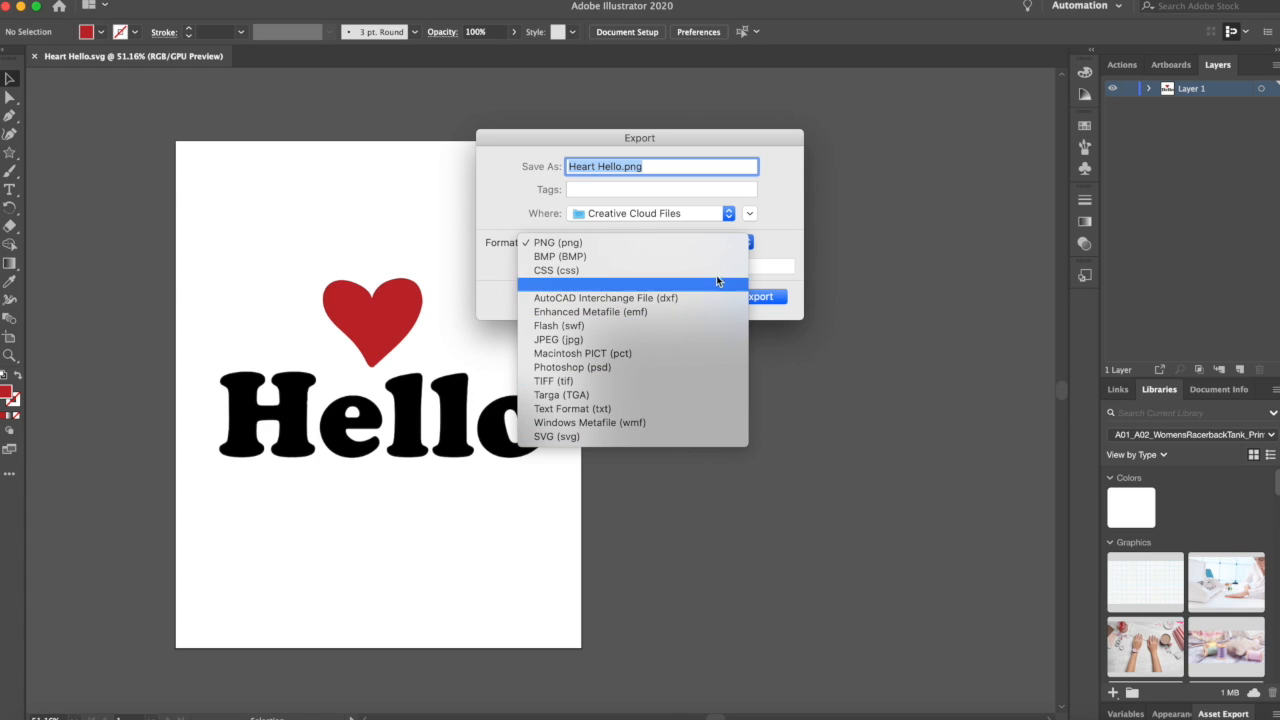
click(666, 340)
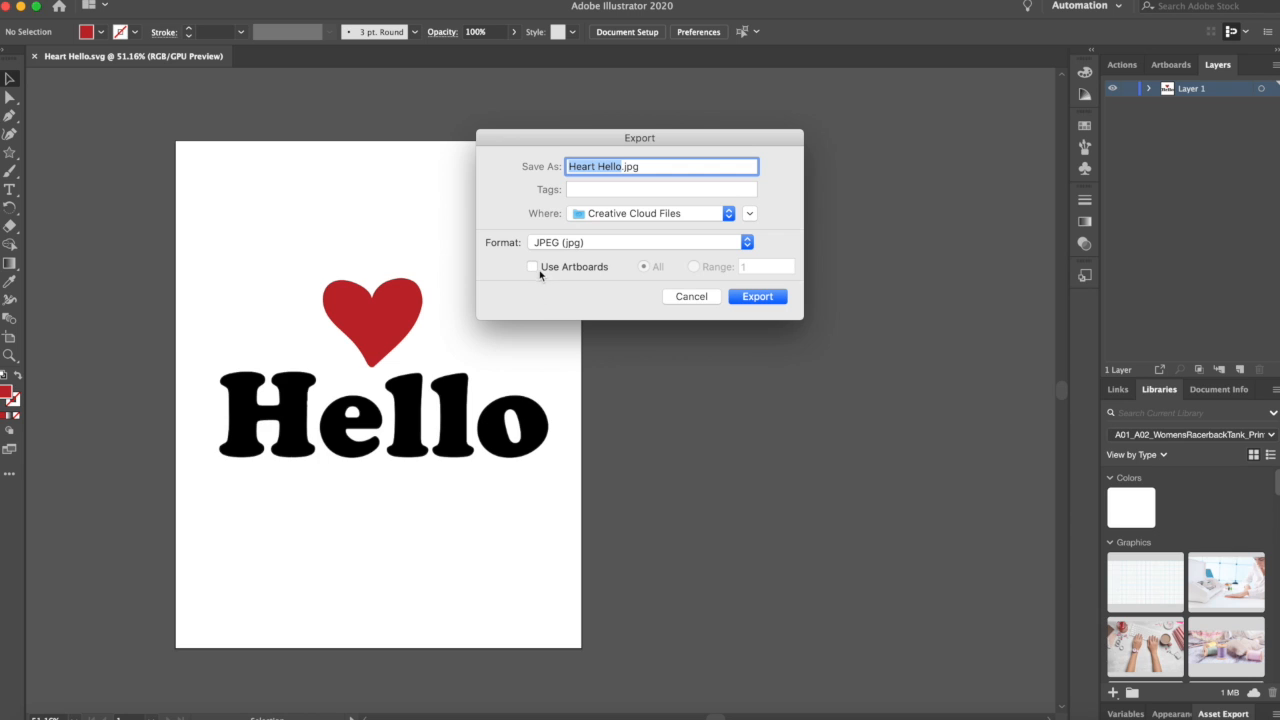
drag(536, 139, 650, 86)
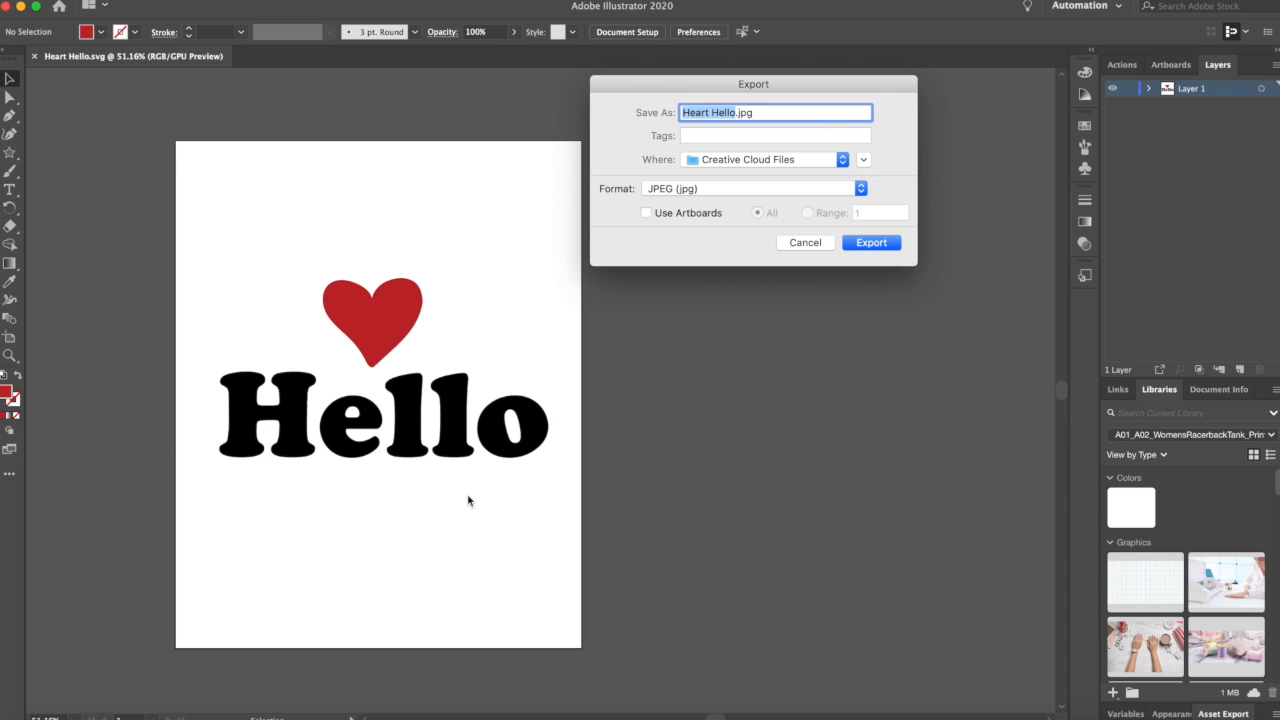
click(647, 214)
click(880, 247)
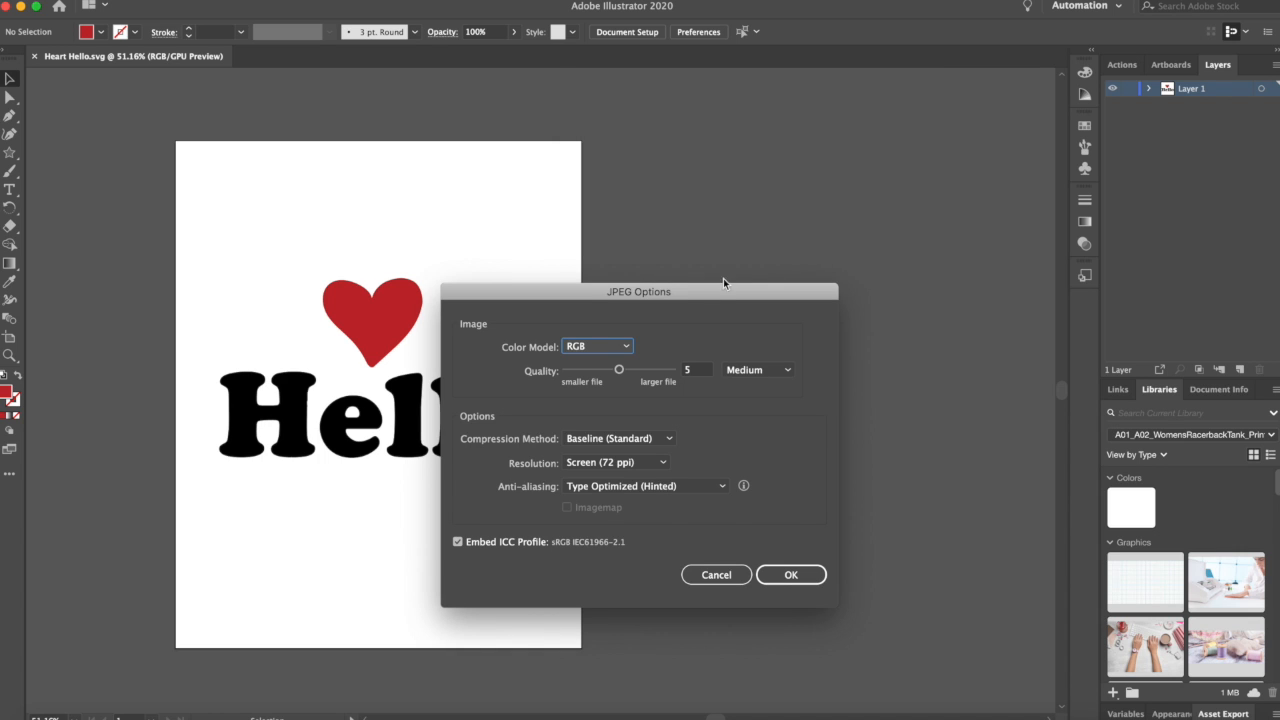
Step: Set the JPEG quality to 10 (Maximum)
drag(693, 287, 576, 123)
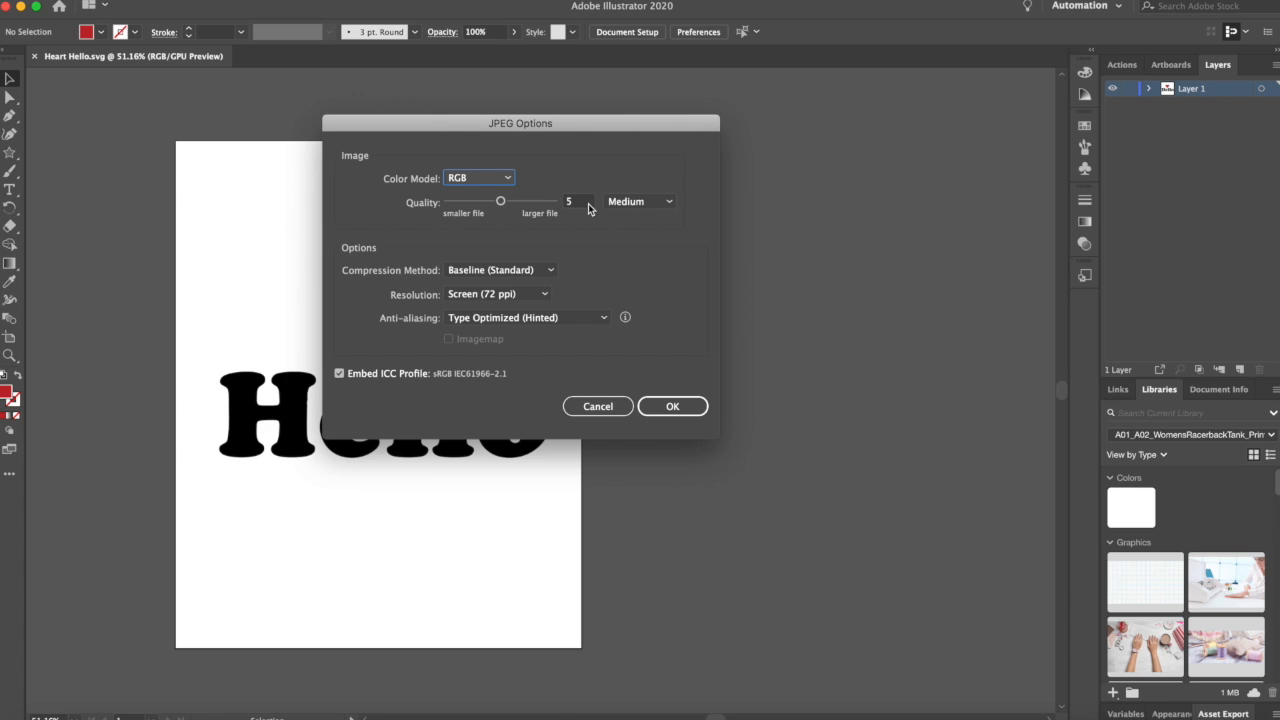
drag(502, 203, 571, 213)
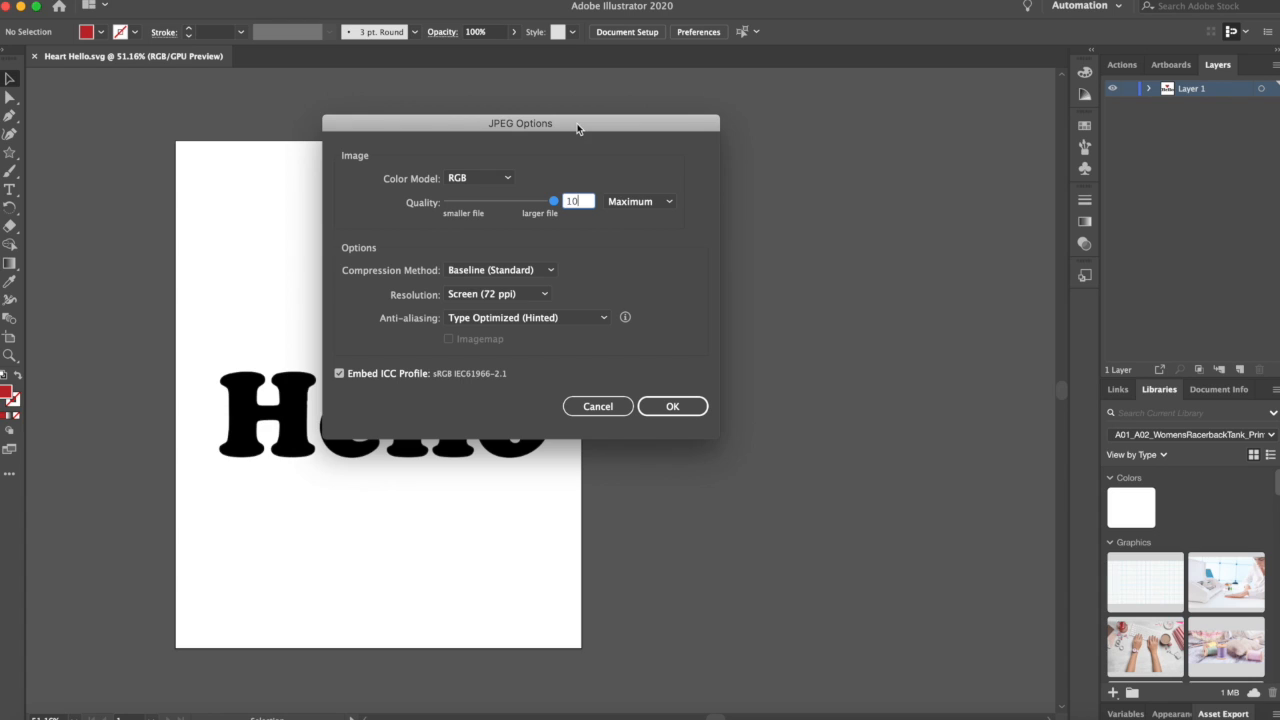
Step: Set the JPEG resolution to High (300 ppi) and confirm the JPEG options to finish the export
click(546, 296)
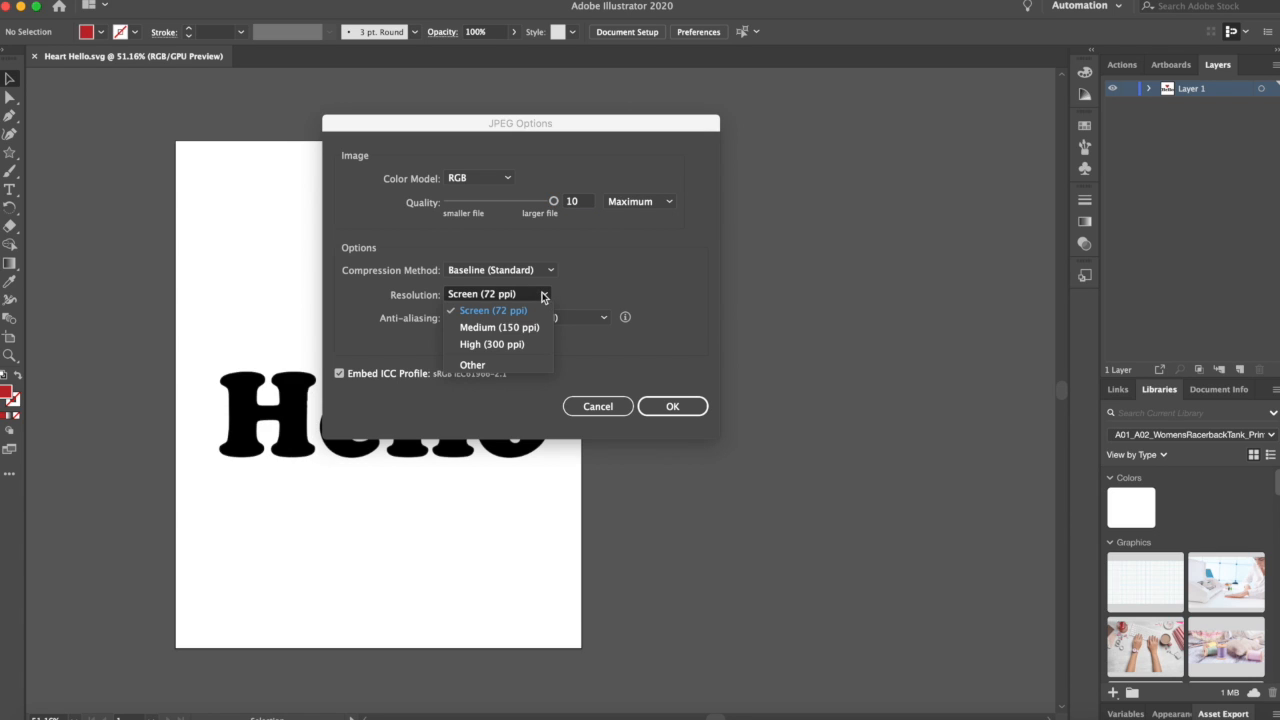
click(535, 344)
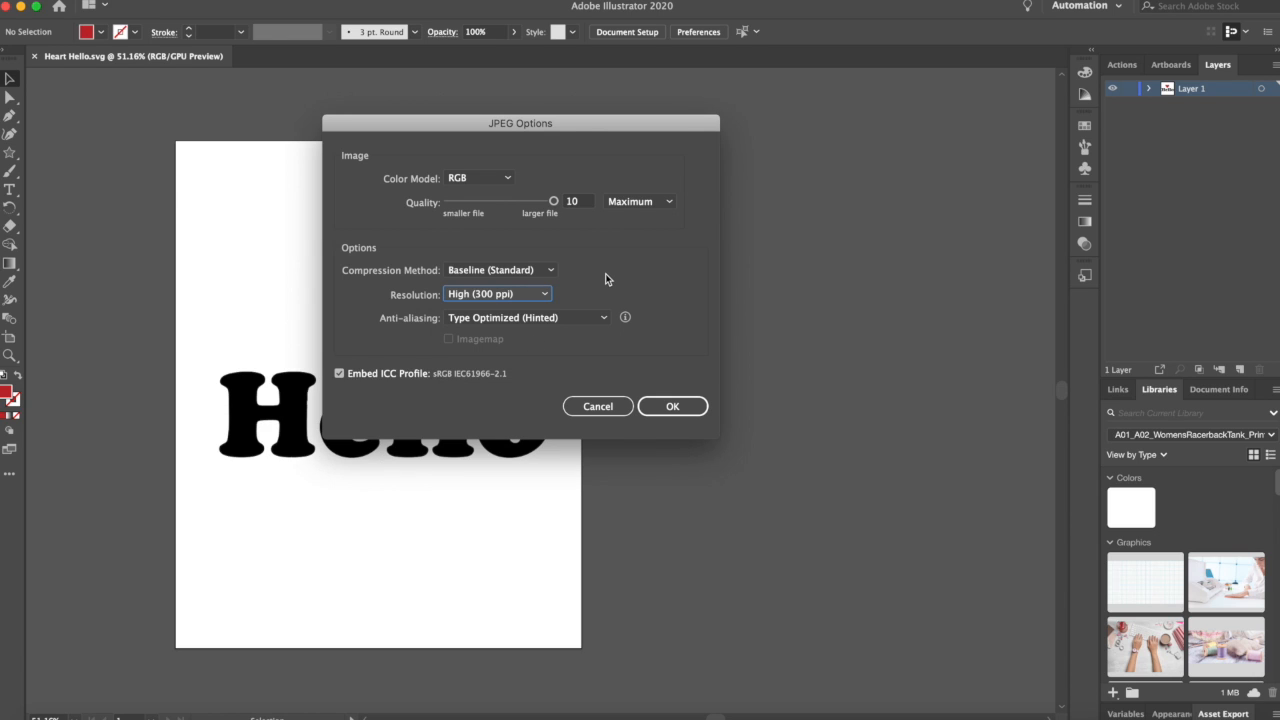
drag(568, 127, 753, 73)
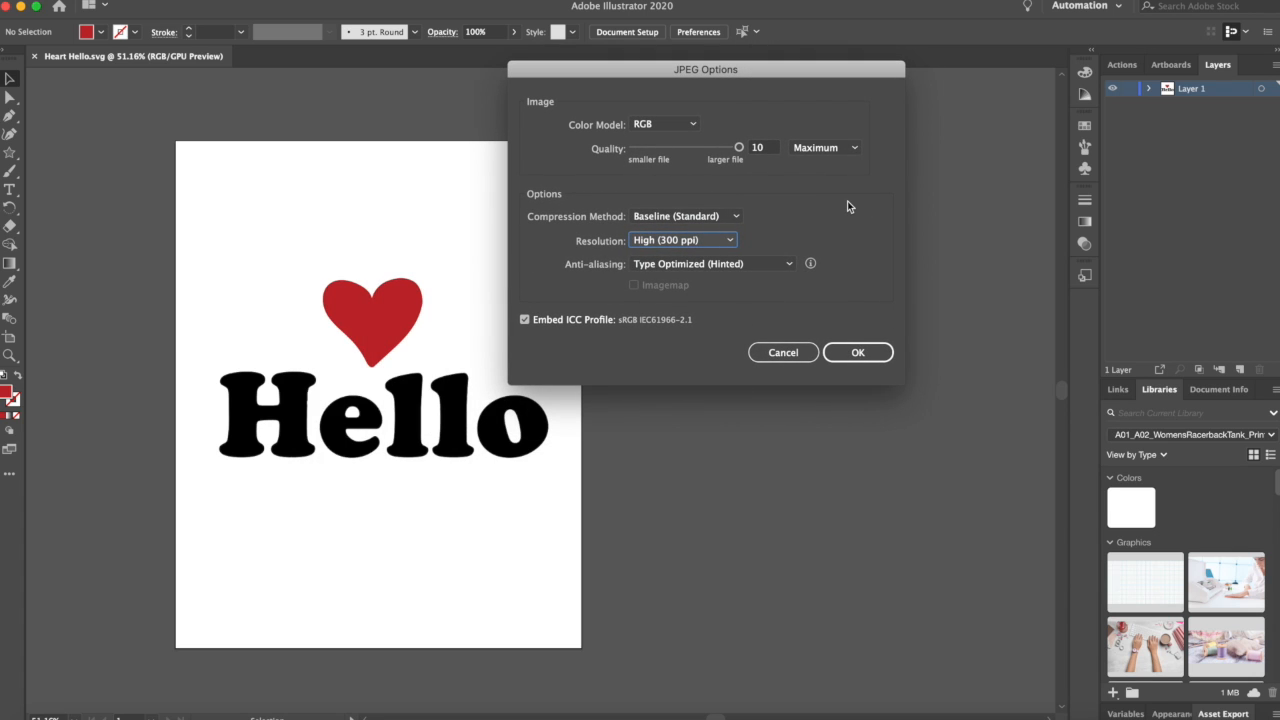
click(873, 354)
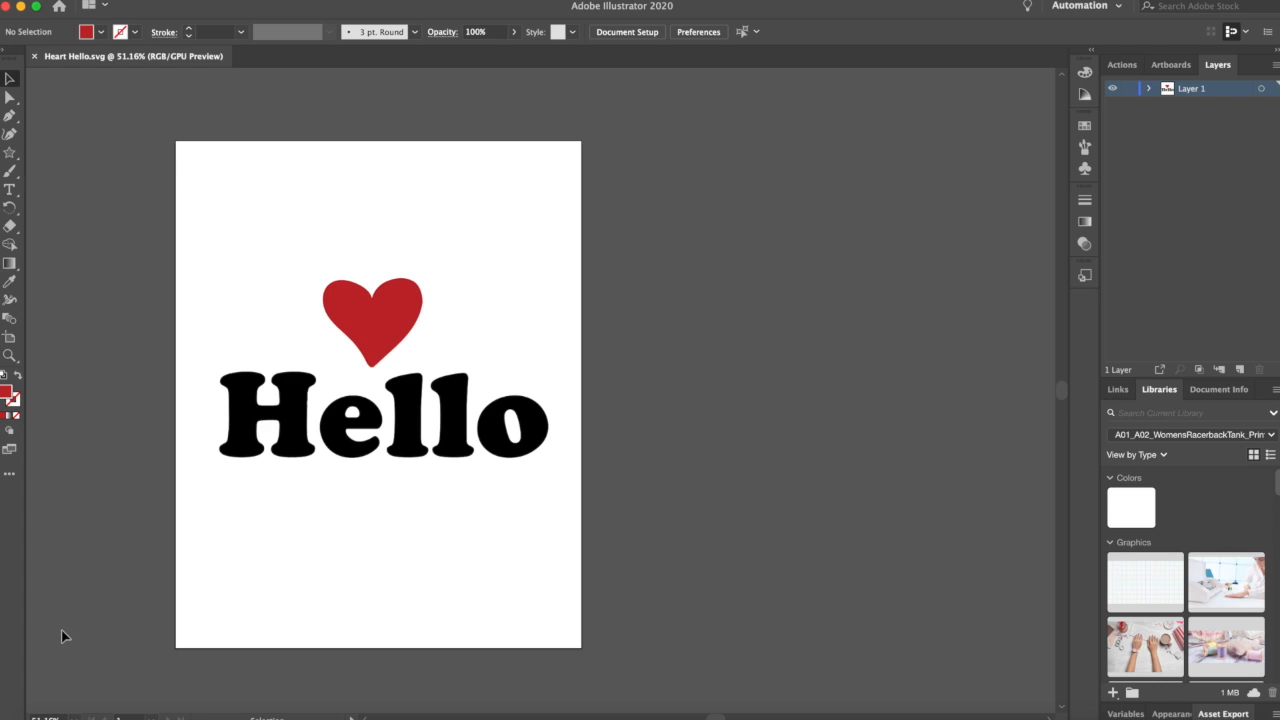
mouse_move(48, 716)
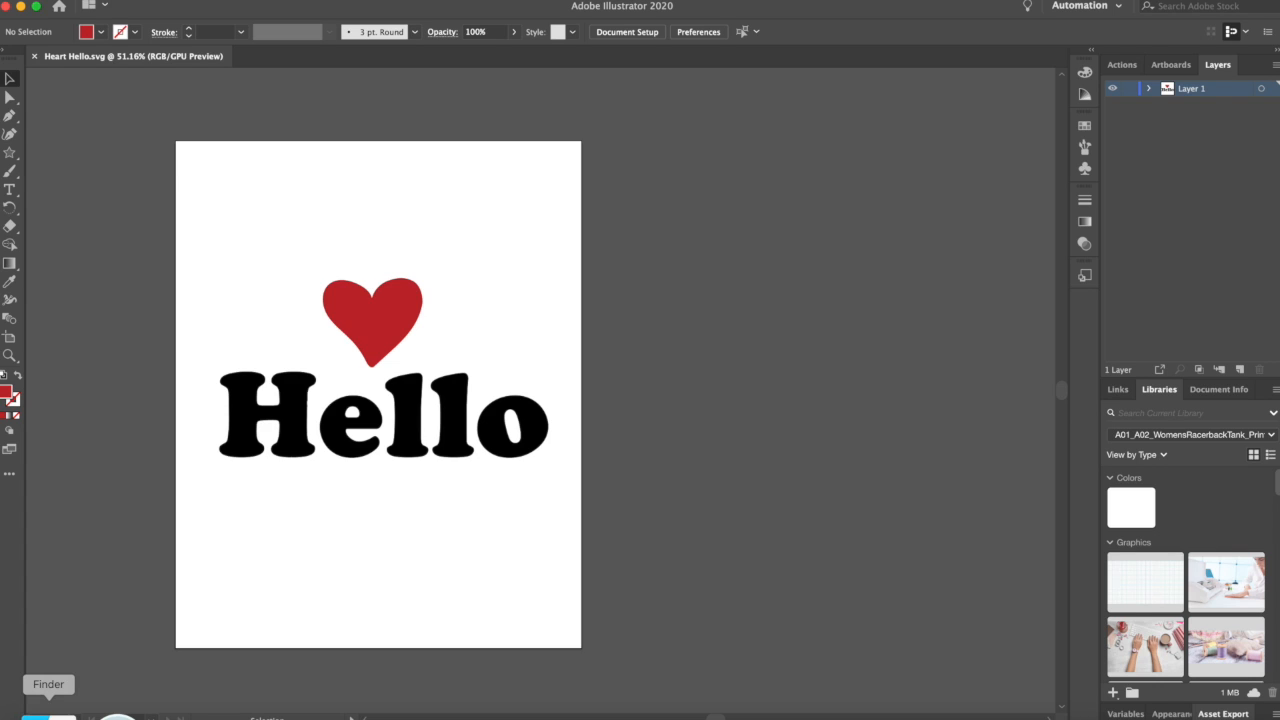